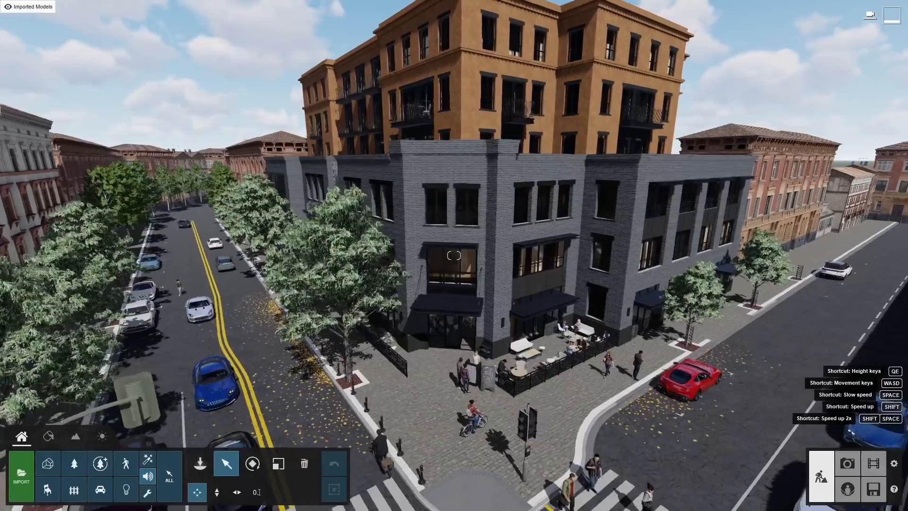
key("d")
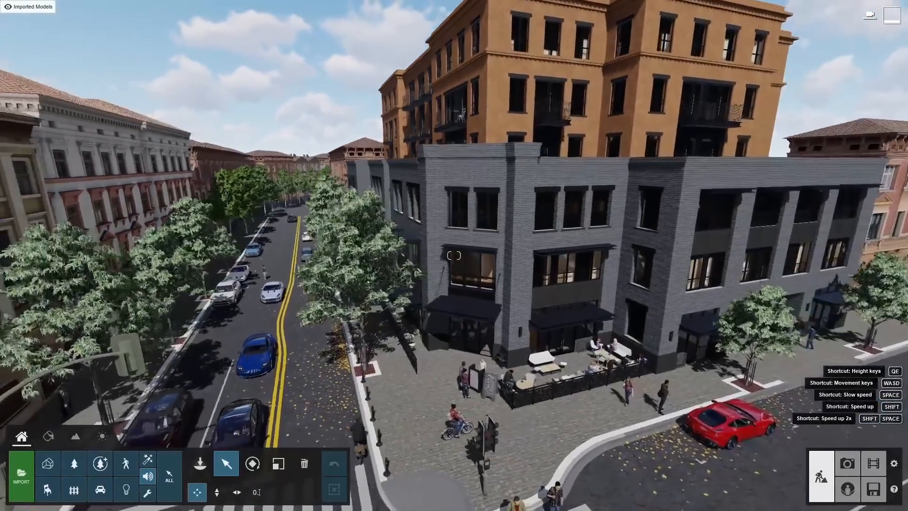
key("s")
key("e")
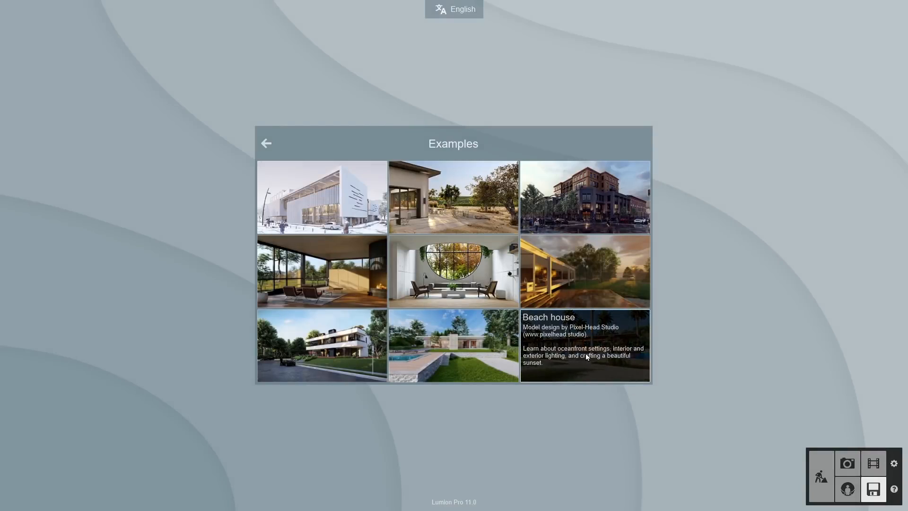
Open the Beach house example project and start Tutorial 1: Camera Control.
left_click(585, 353)
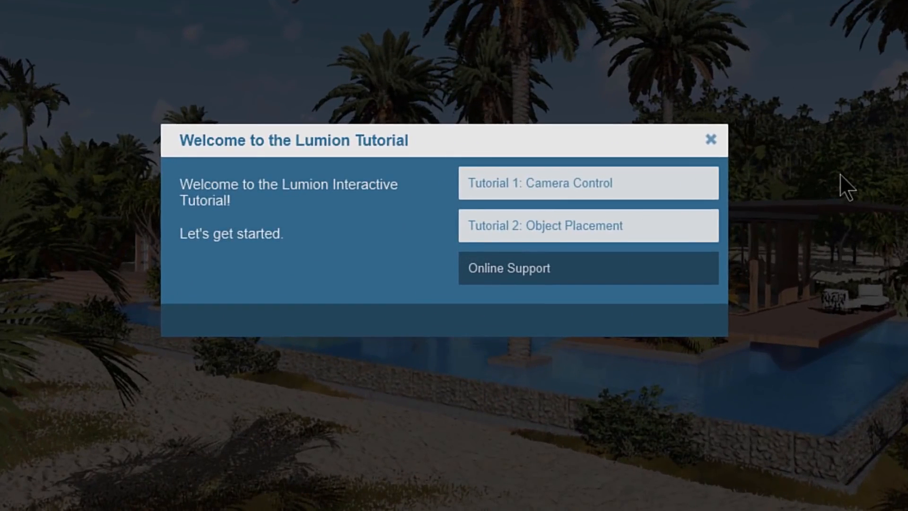
left_click(700, 191)
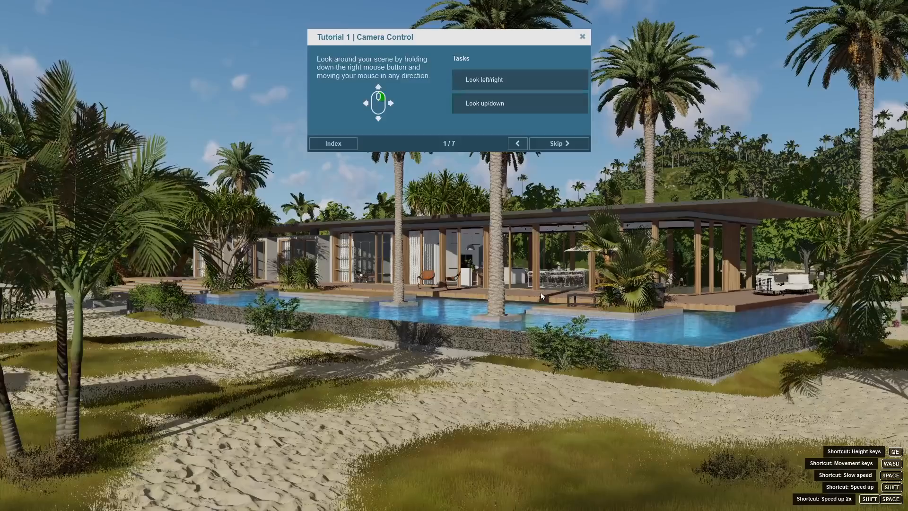
Complete the camera tutorial's tasks for looking around and moving forward, backward, left, right, up and down.
right_click_drag(541, 291, 552, 274)
left_click(559, 143)
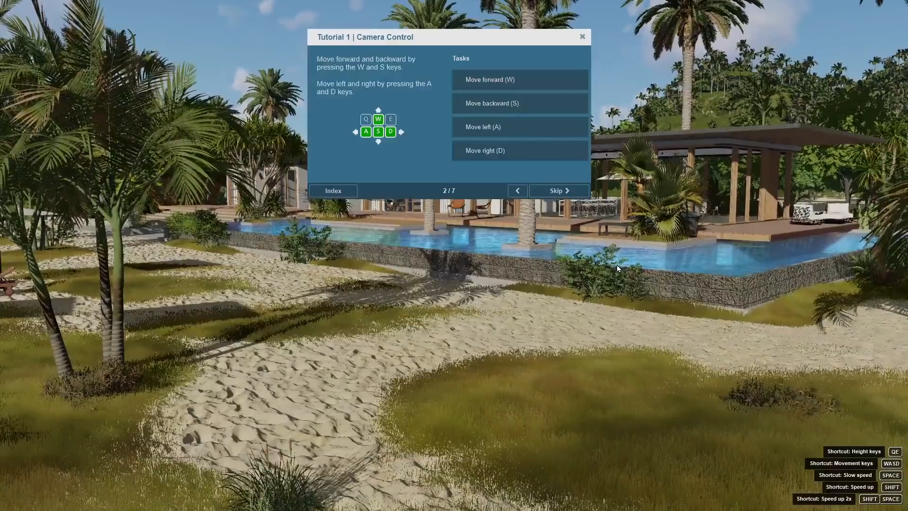
key("w")
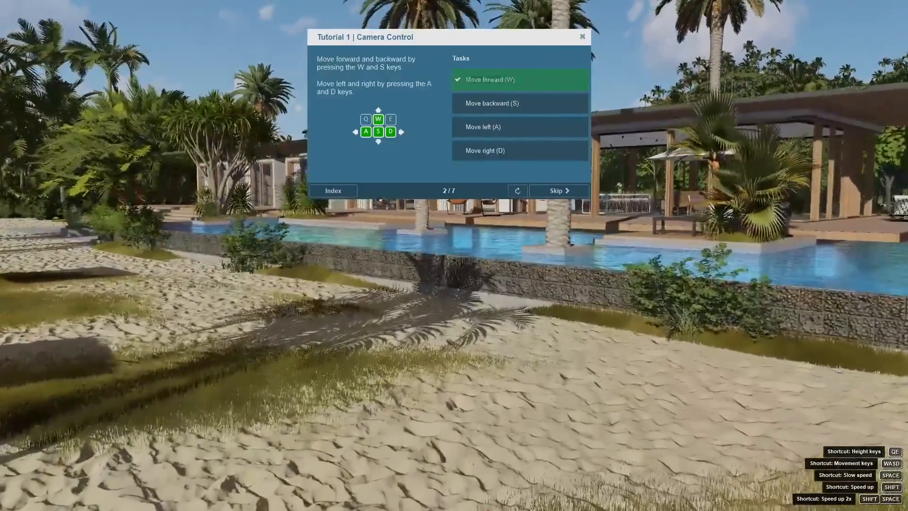
key("s")
key("a")
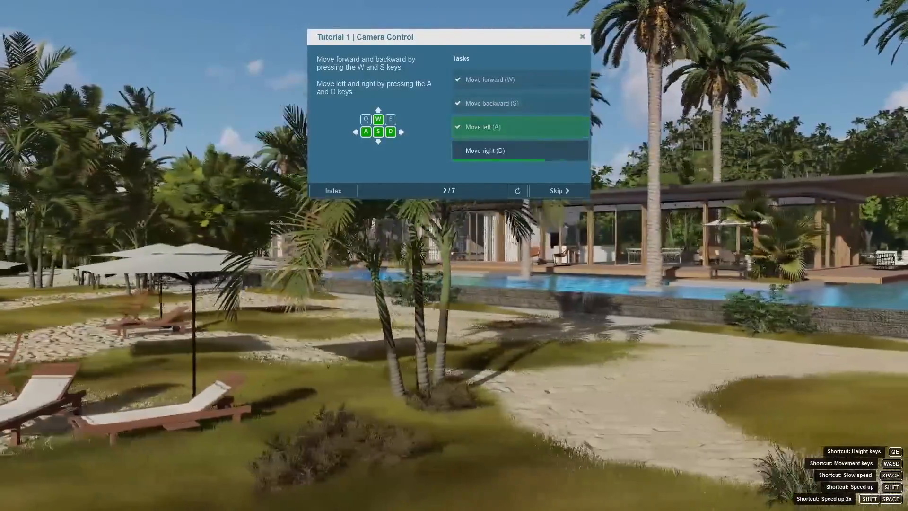
key("d")
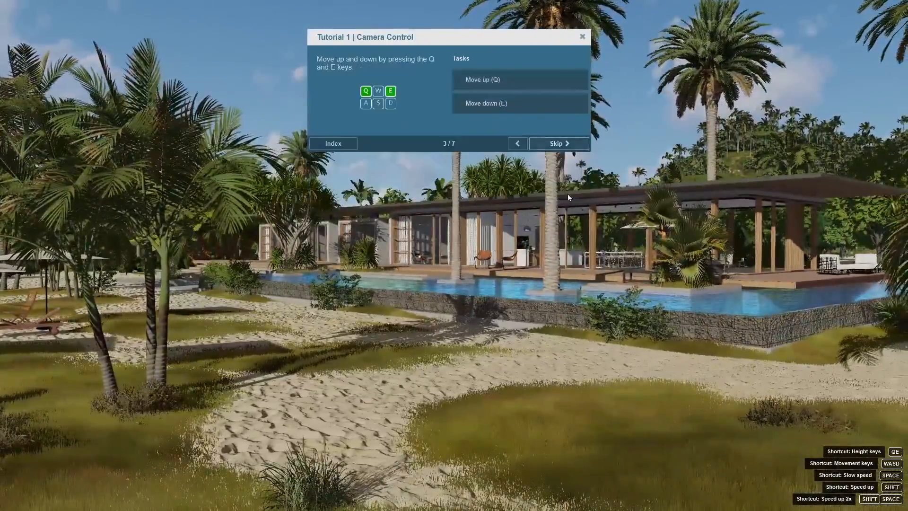
key("q")
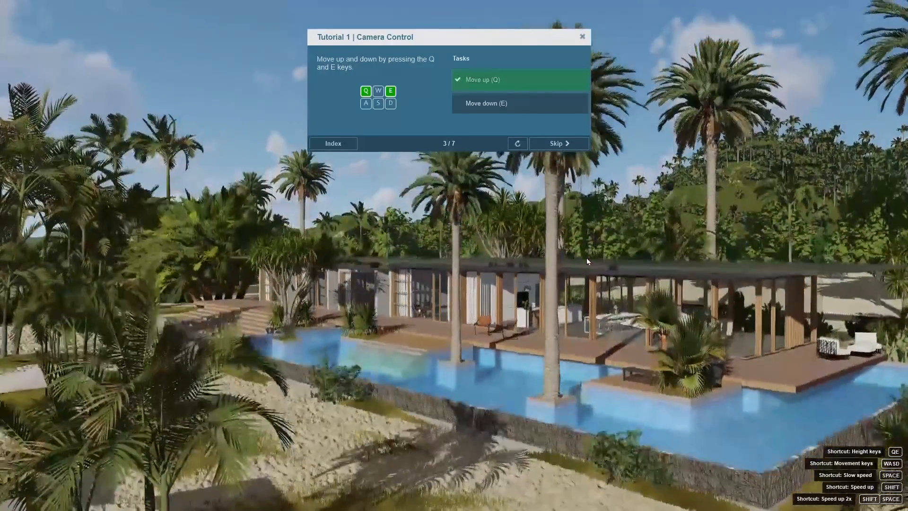
key("e")
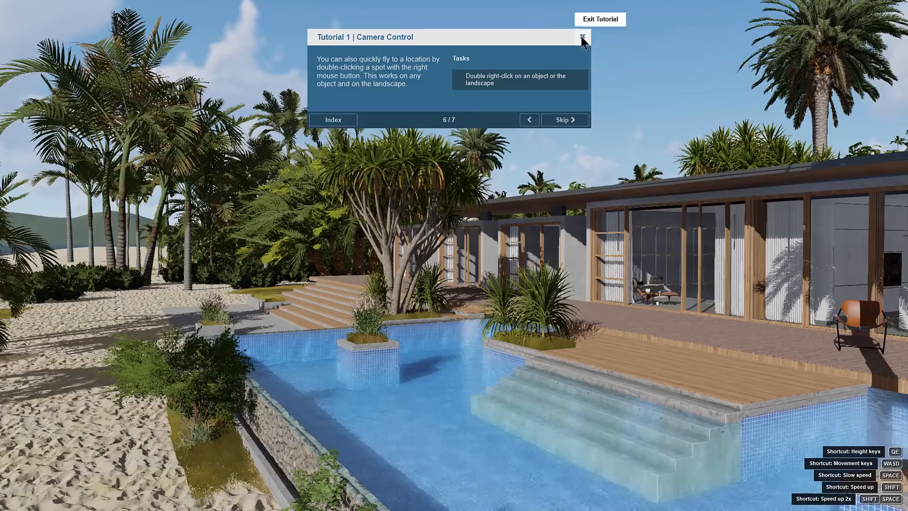
Exit the camera control tutorial and display the help hints for the interface.
left_click(582, 37)
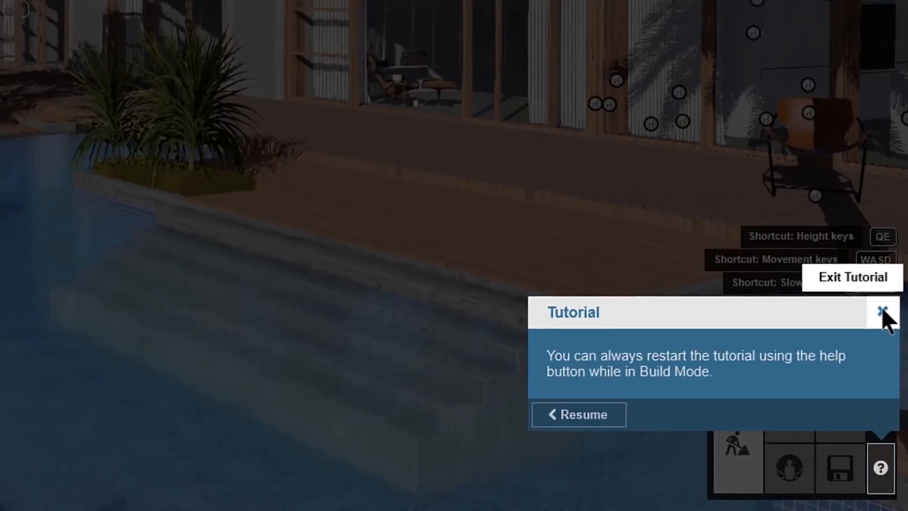
left_click(895, 409)
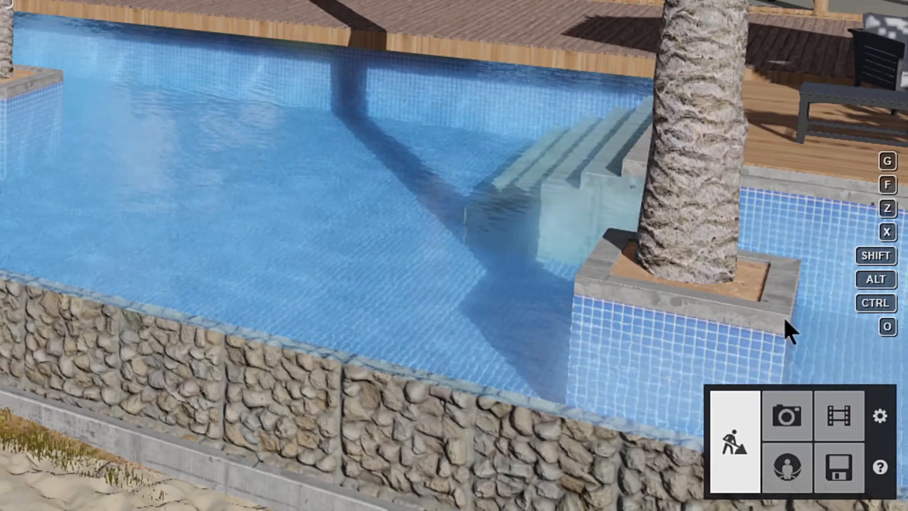
left_click(879, 467)
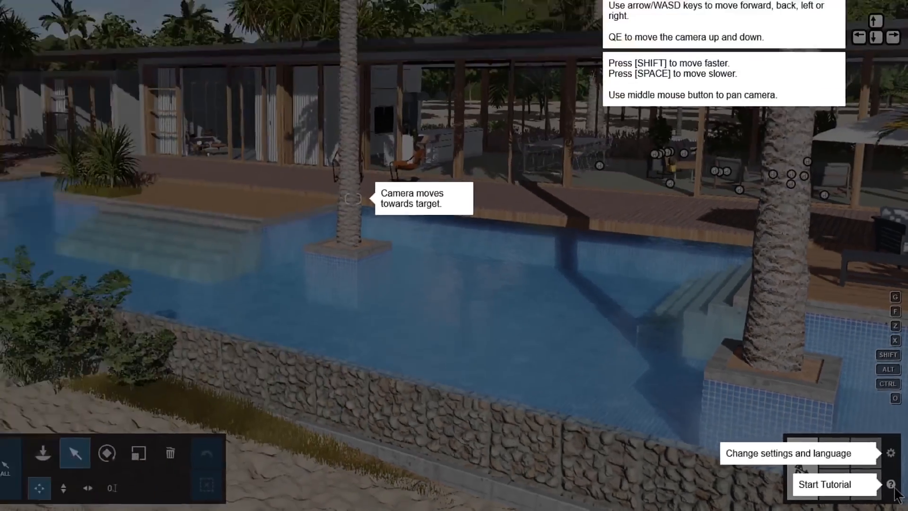
left_click(891, 485)
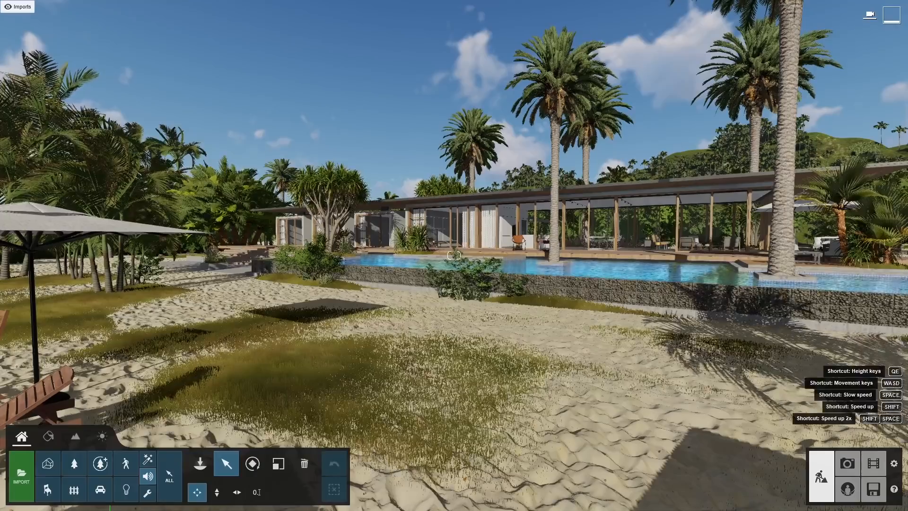
Fly through the beach house scene to examine the pool, terrace and facade, ending over the beach towards the sea.
key("w")
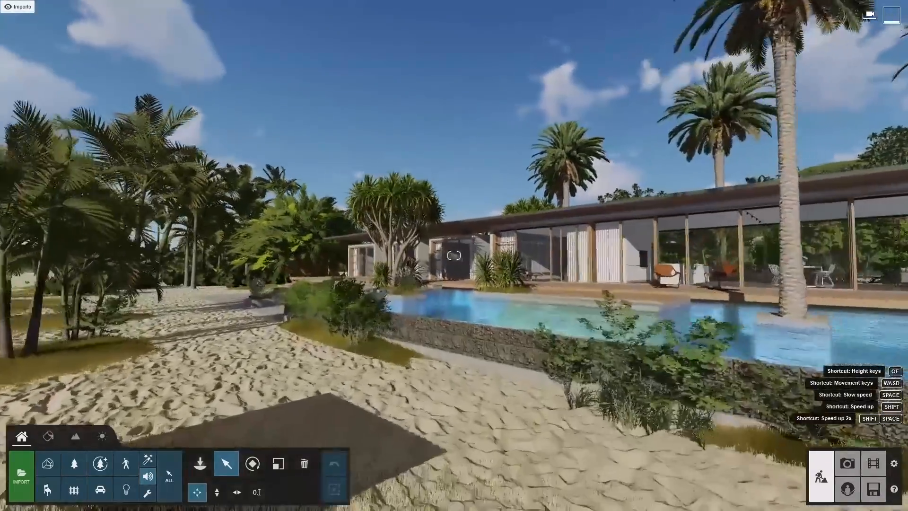
key("w")
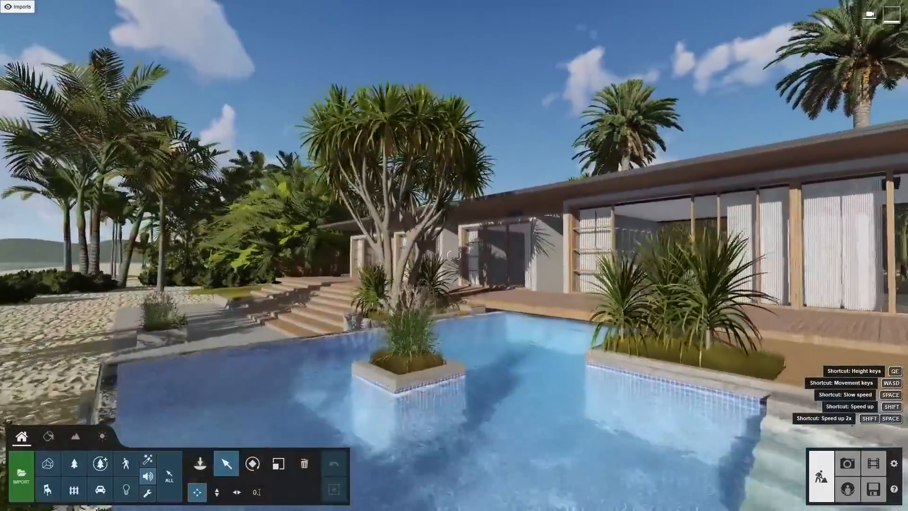
key("w")
key("w")
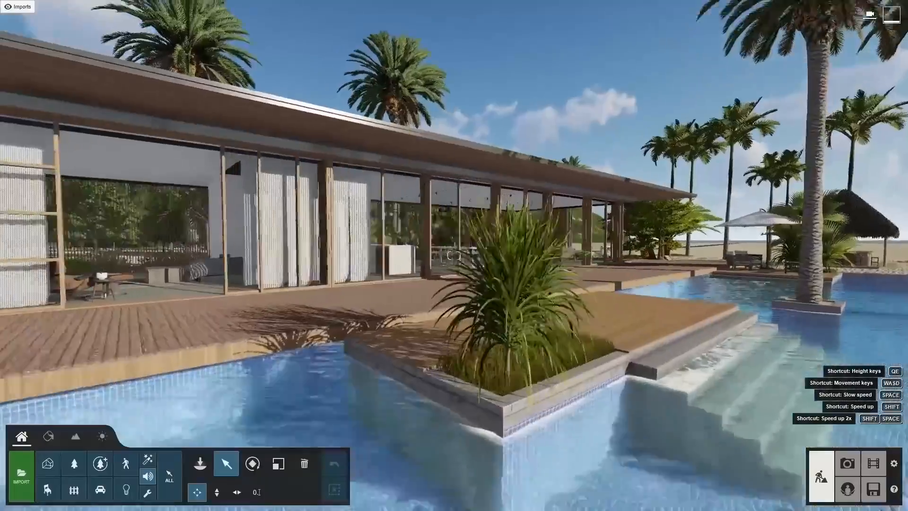
key("d")
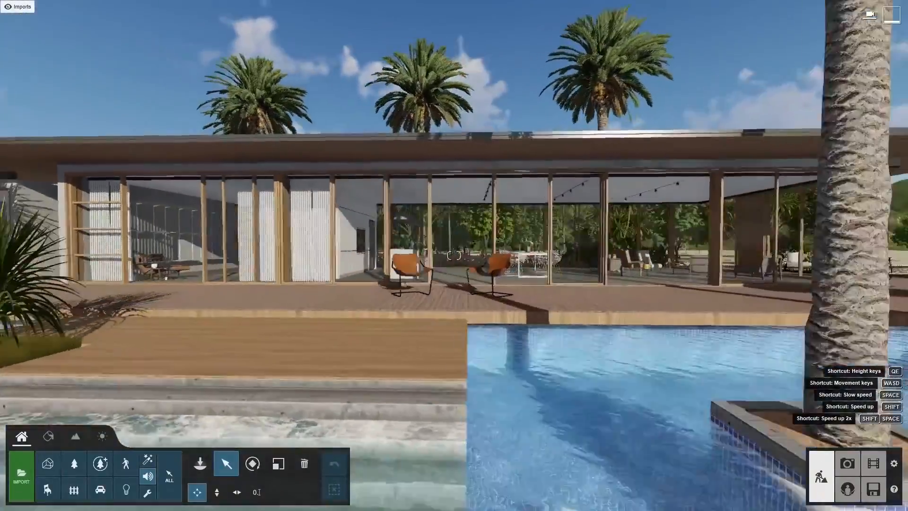
key("s")
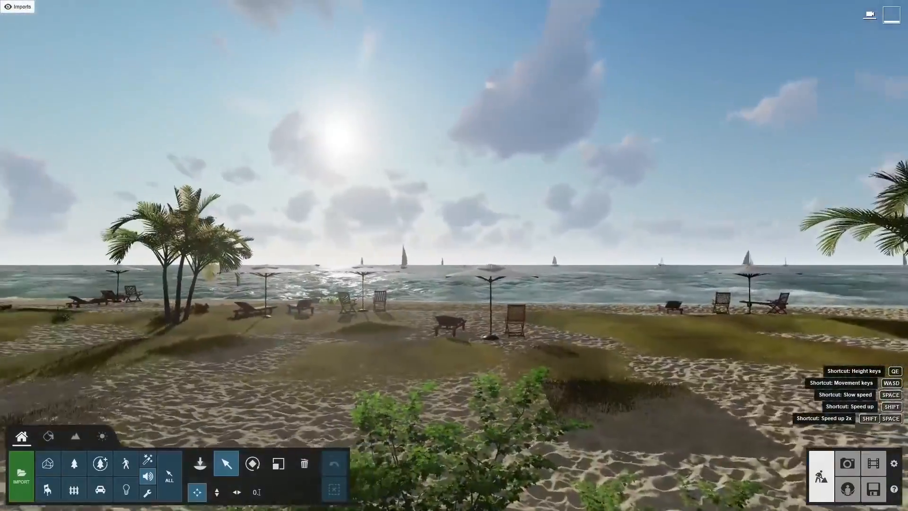
right_click_drag(454, 256, 473, 255)
key("shift+w")
key("shift+w")
key("shift+w")
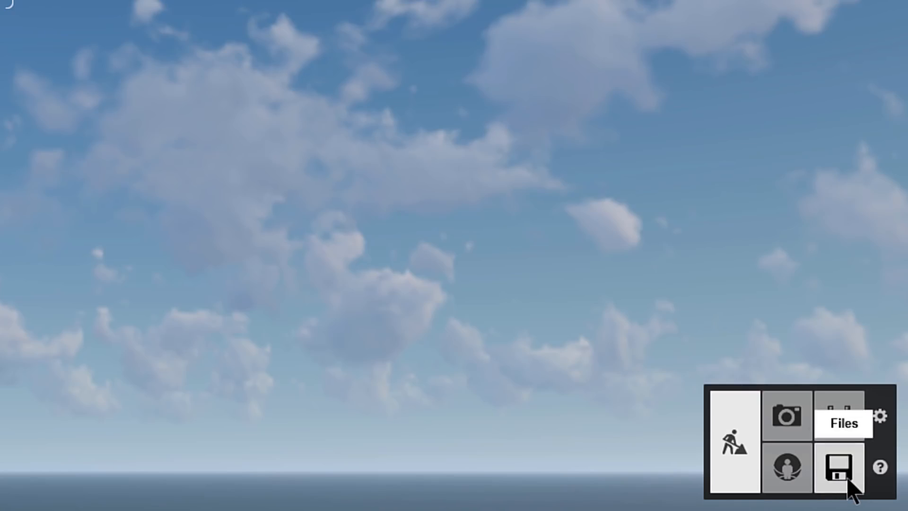
Open the project file screen and examine the project loading options and the interface language choice.
left_click(848, 487)
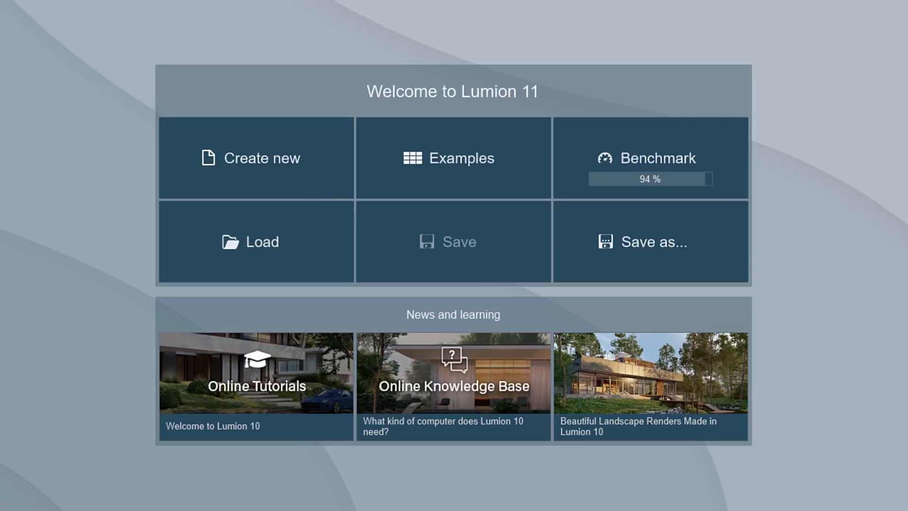
left_click(174, 258)
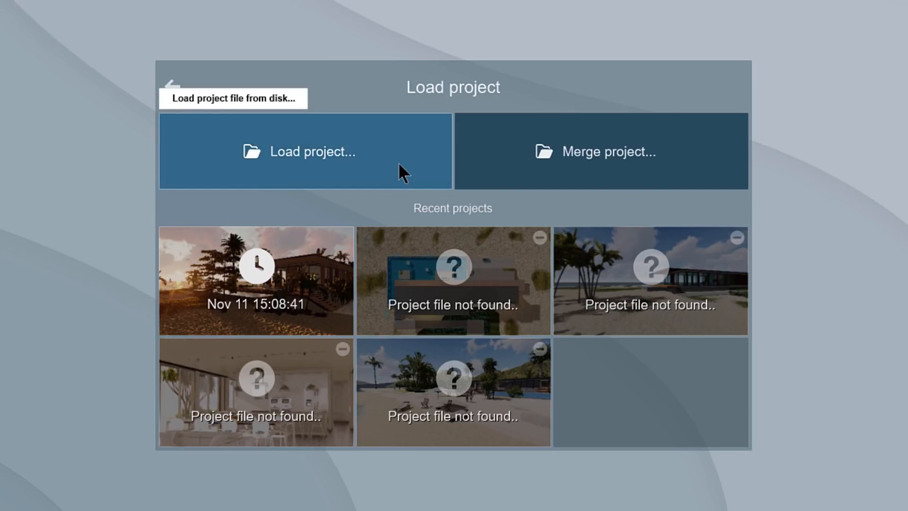
left_click(179, 81)
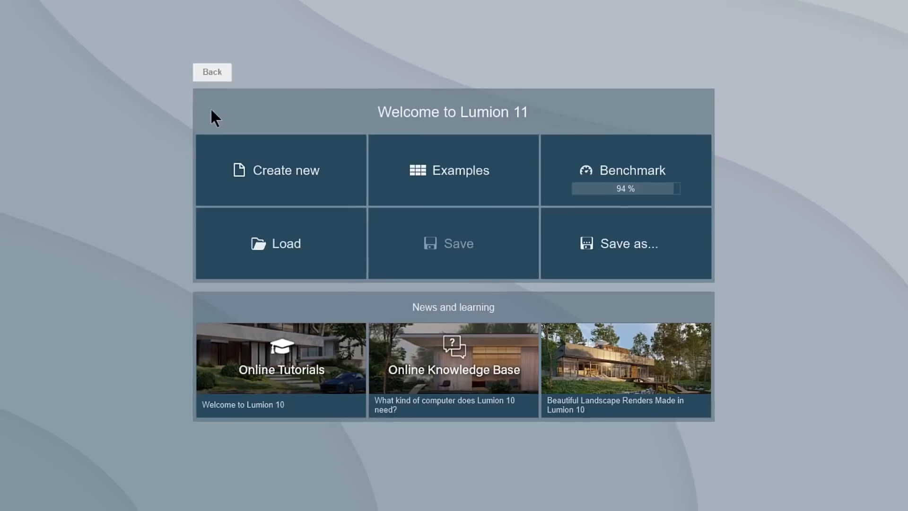
left_click(462, 11)
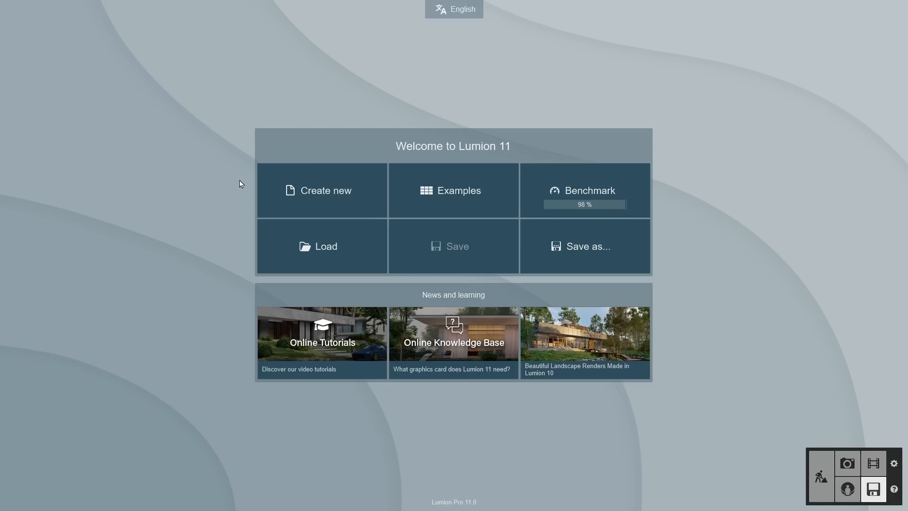
Create a new project from the flat, empty grass landscape template.
left_click(280, 176)
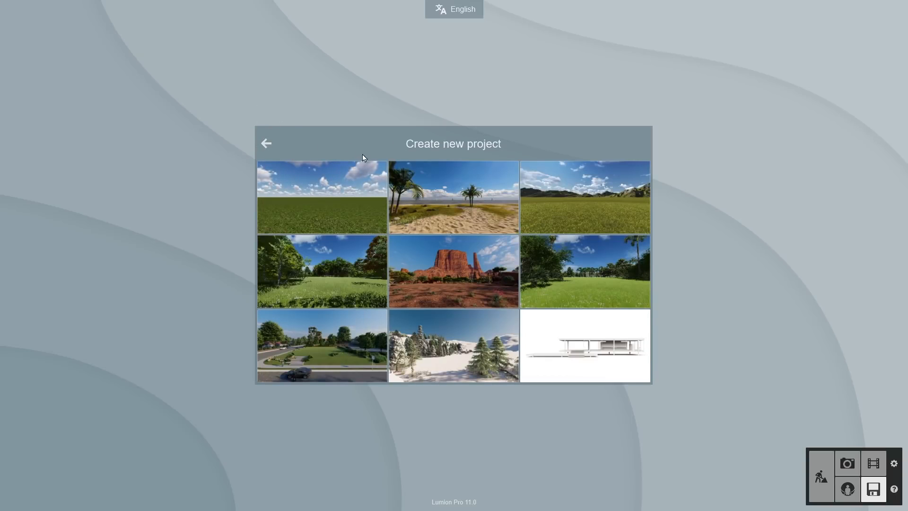
left_click(360, 197)
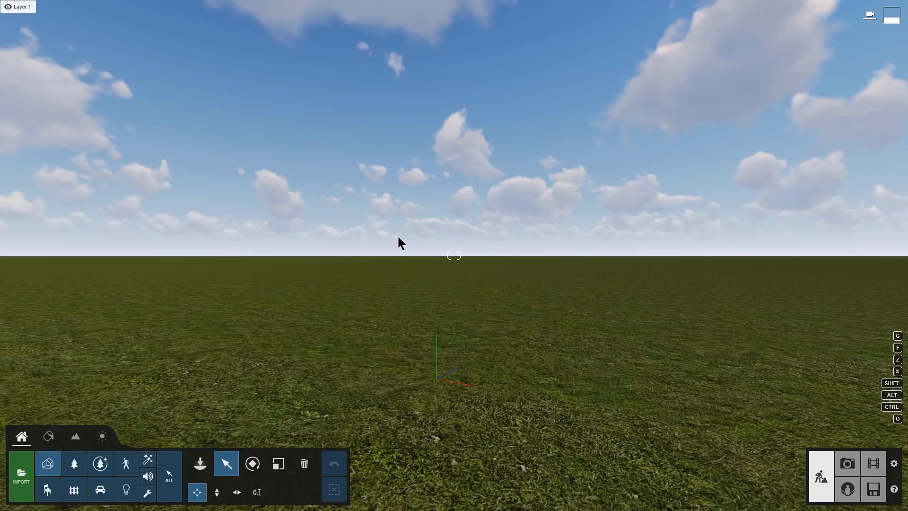
mouse_move(398, 243)
right_mouse_down()
mouse_move(397, 179)
mouse_move(400, 237)
mouse_move(425, 303)
mouse_move(421, 175)
mouse_move(398, 238)
right_mouse_up()
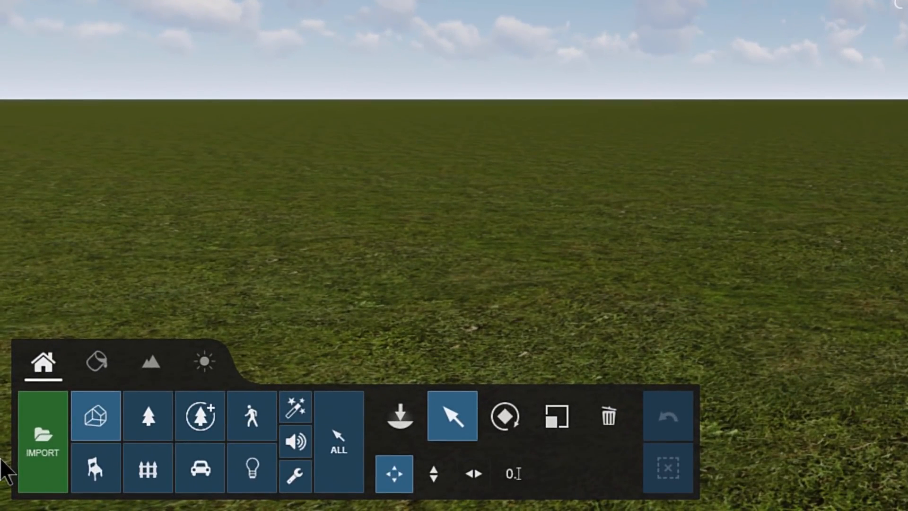
Place the BD Beach House model from the imported models library near the scene's origin.
left_click(51, 463)
left_click(732, 370)
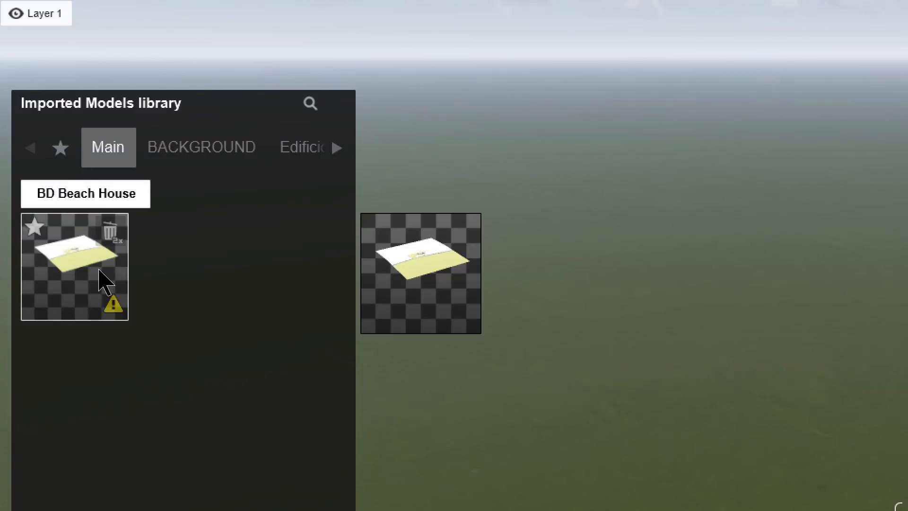
left_click(104, 281)
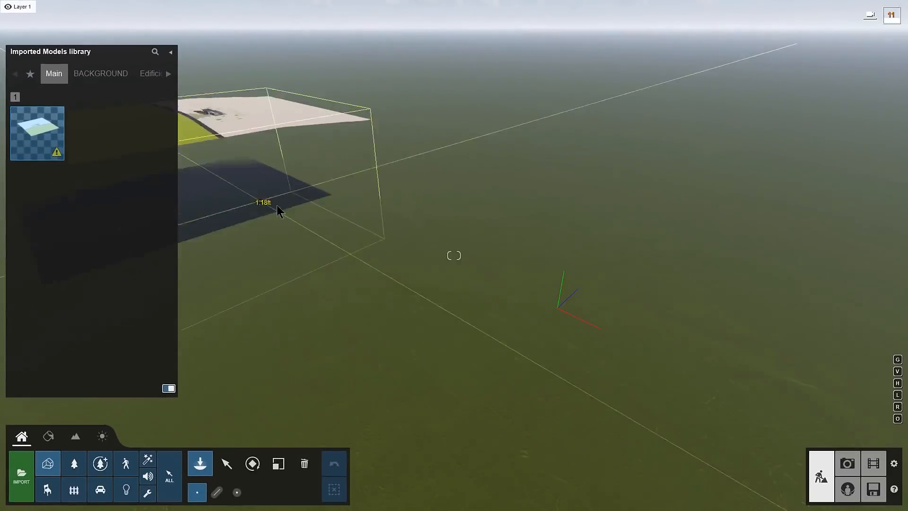
left_click(519, 266)
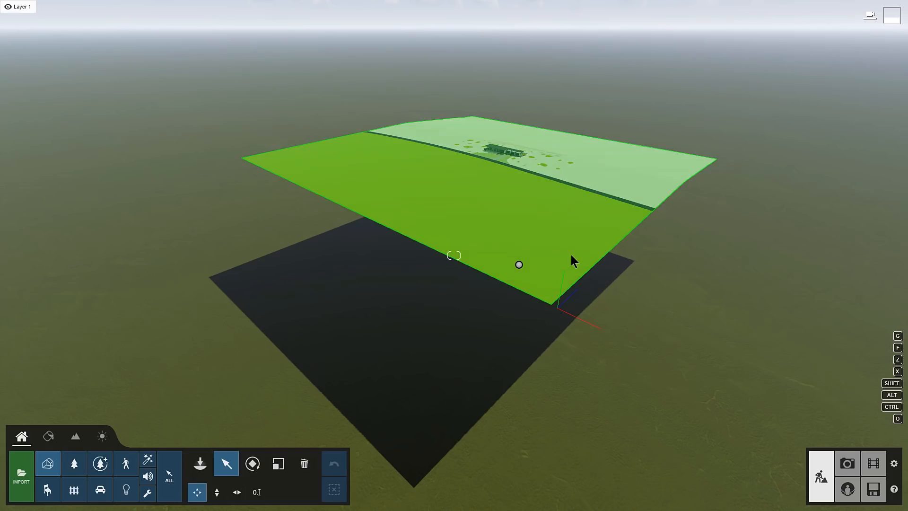
Set the beach house model's position to X 0, Y -400 and Z 0 ft.
left_click(571, 255)
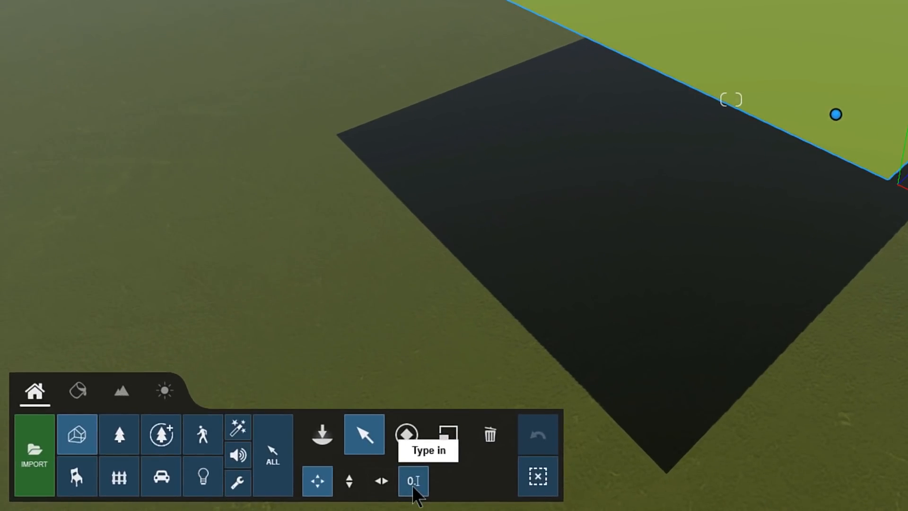
left_click(273, 490)
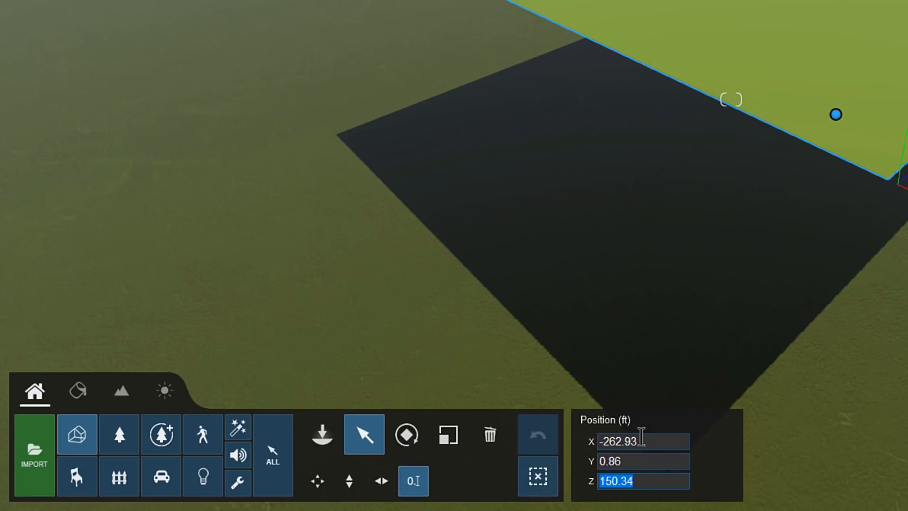
type("0")
left_click(634, 462)
type("-")
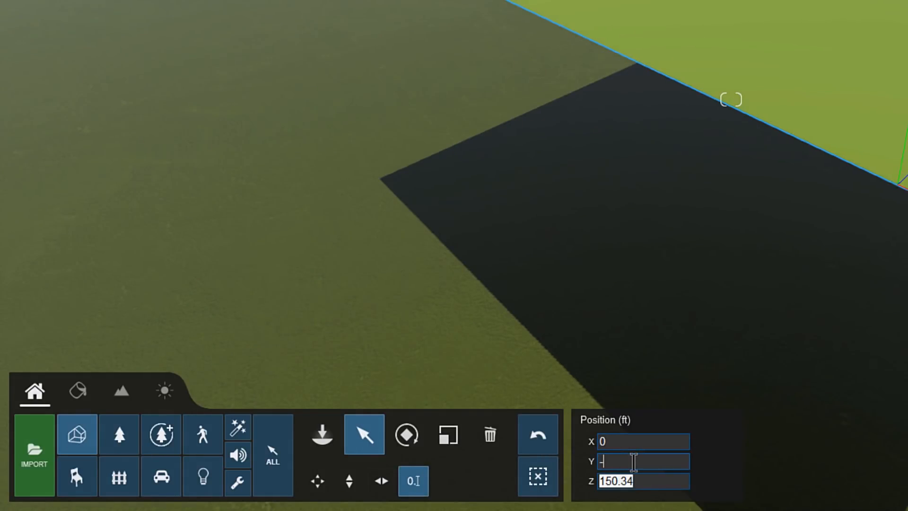
type("400")
left_click(638, 482)
type("0")
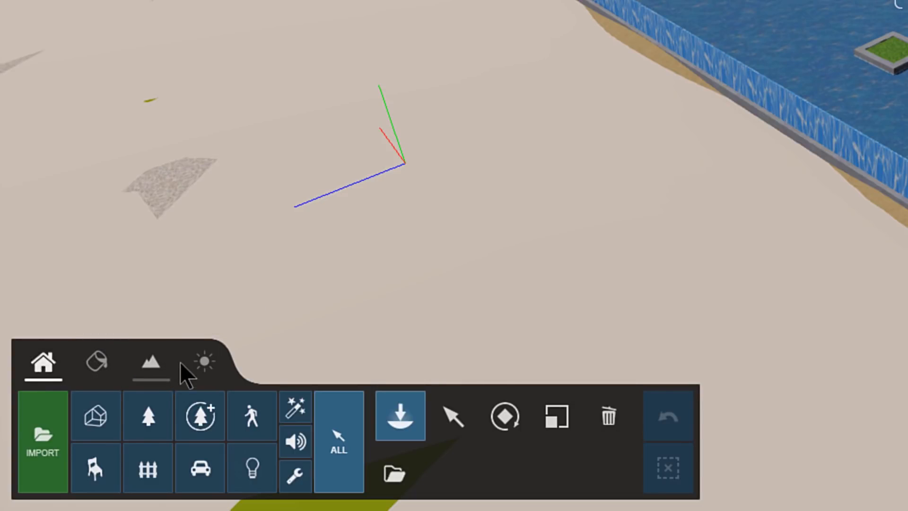
Turn the sun to the west, lower its height and increase the sky's cloudiness.
left_click(218, 368)
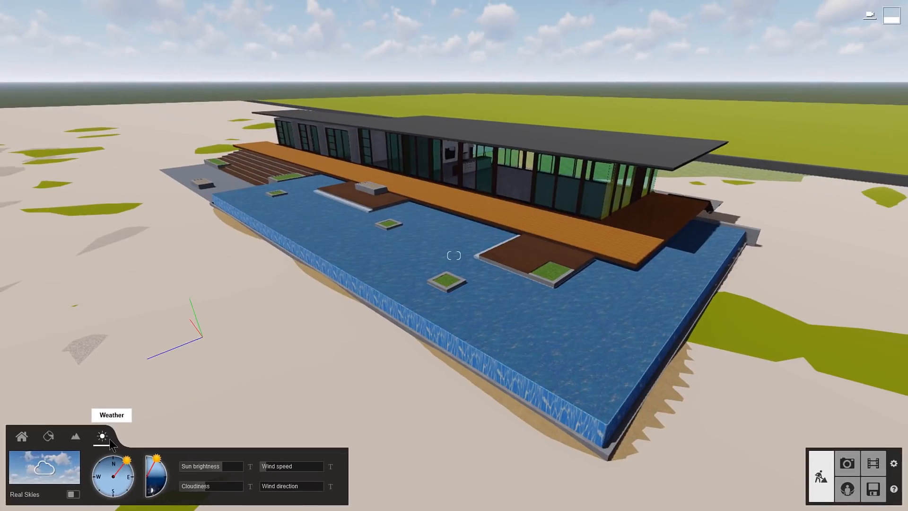
left_click(105, 473)
mouse_move(157, 460)
left_mouse_down()
mouse_move(167, 474)
mouse_move(163, 463)
left_mouse_up()
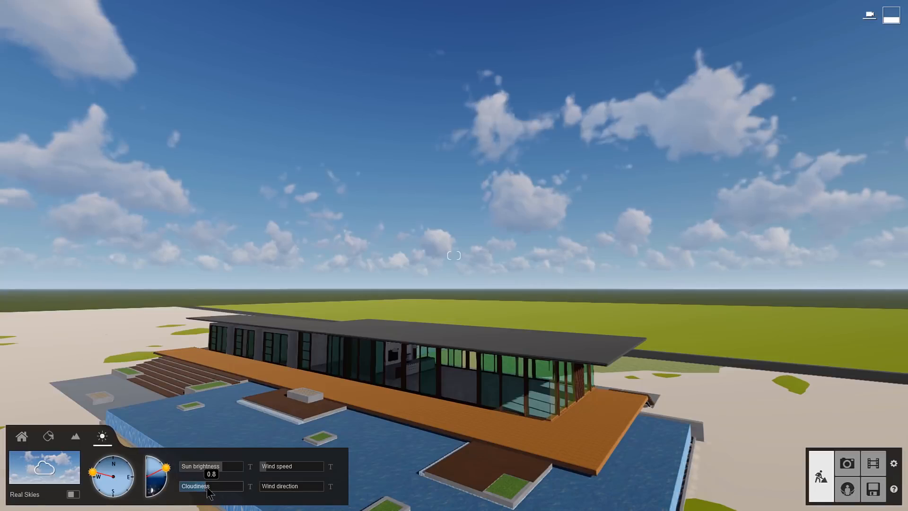
mouse_move(208, 486)
left_mouse_down()
mouse_move(234, 491)
mouse_move(197, 493)
mouse_move(216, 494)
left_mouse_up()
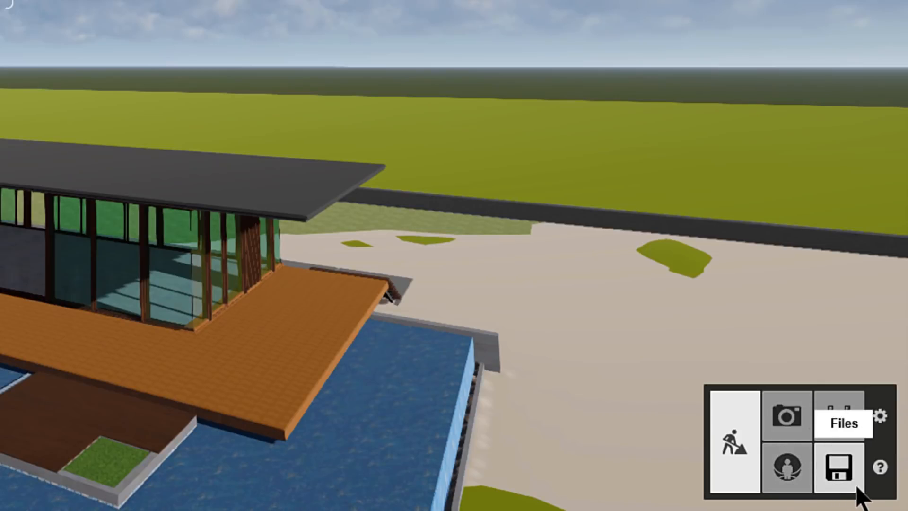
Save the project as Beach House and return to build mode.
left_click(858, 490)
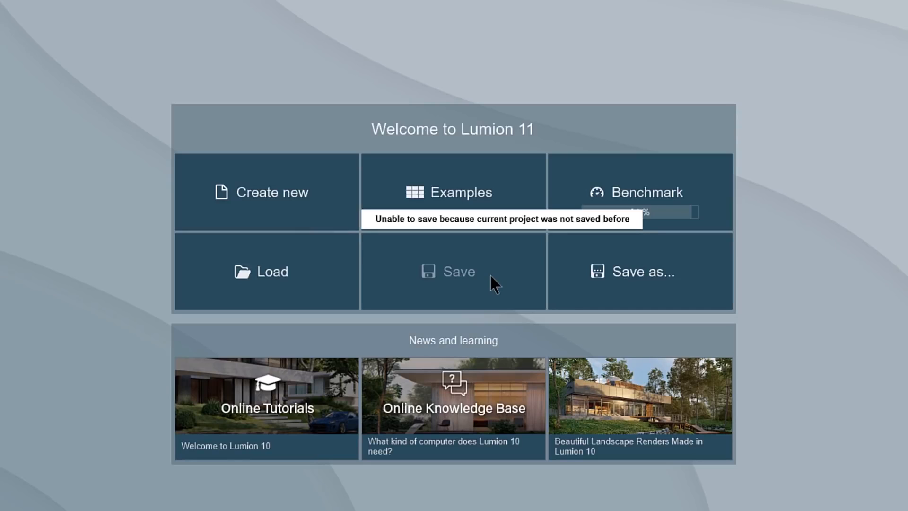
left_click(585, 297)
type("Beach House")
left_click(594, 368)
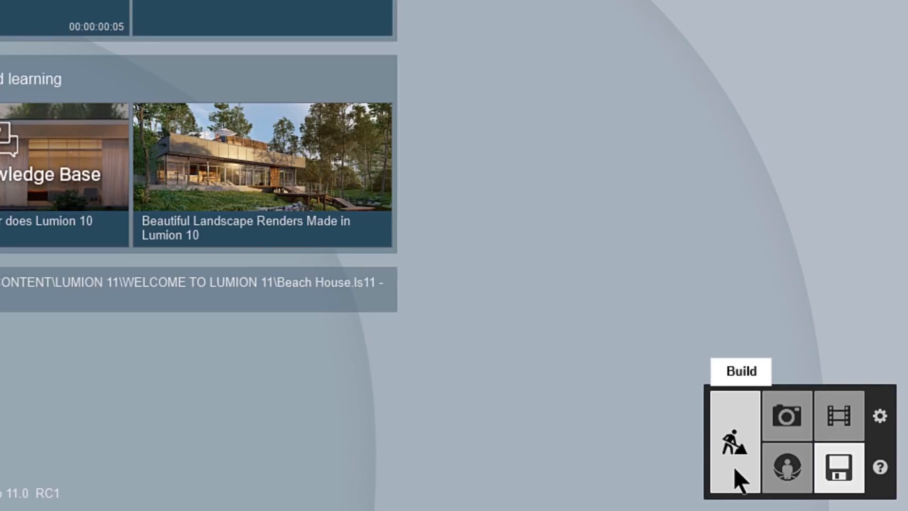
left_click(740, 479)
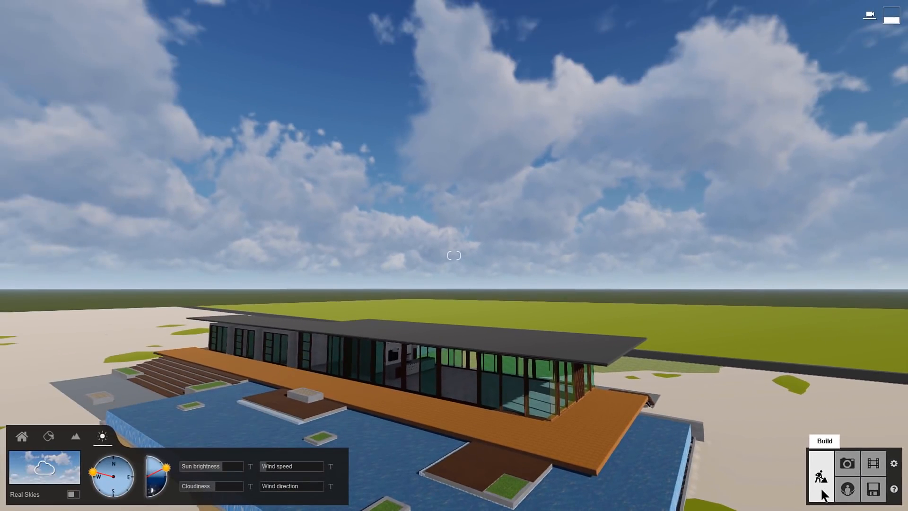
Open the image settings and try one-star editor quality before setting it back to four stars.
left_click(894, 465)
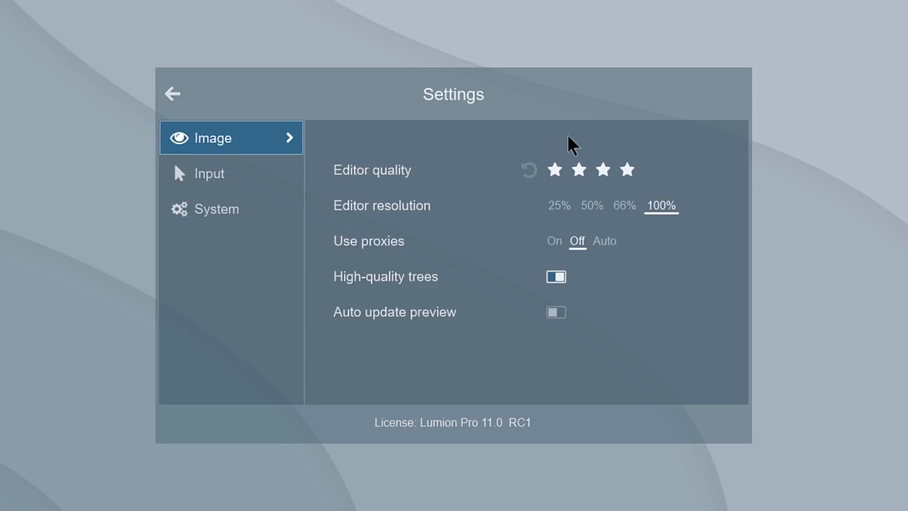
left_click(555, 170)
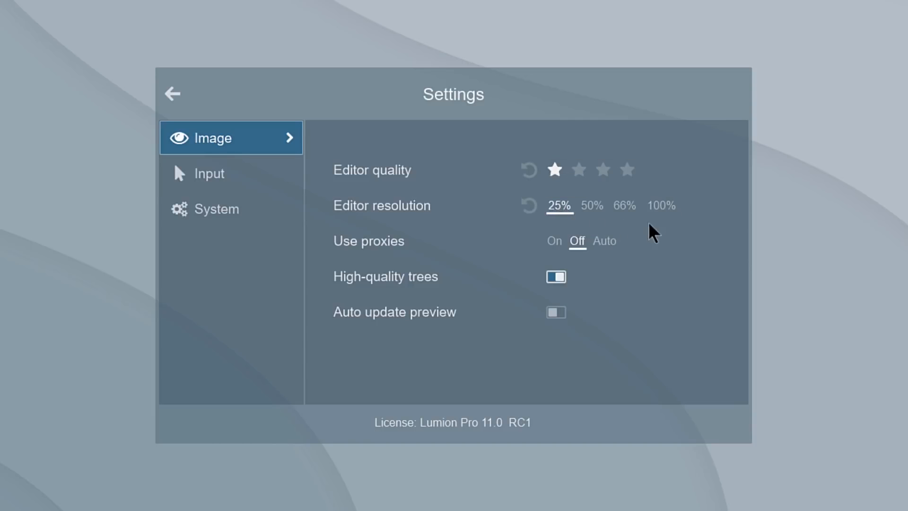
left_click(627, 170)
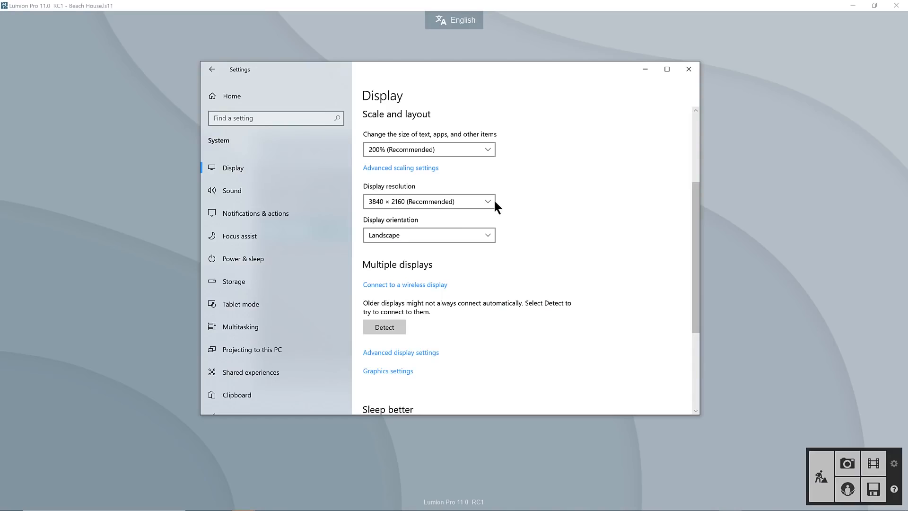
Open the display resolution choices in the Windows settings and restore Lumion's maximized window to a smaller size.
left_click(487, 198)
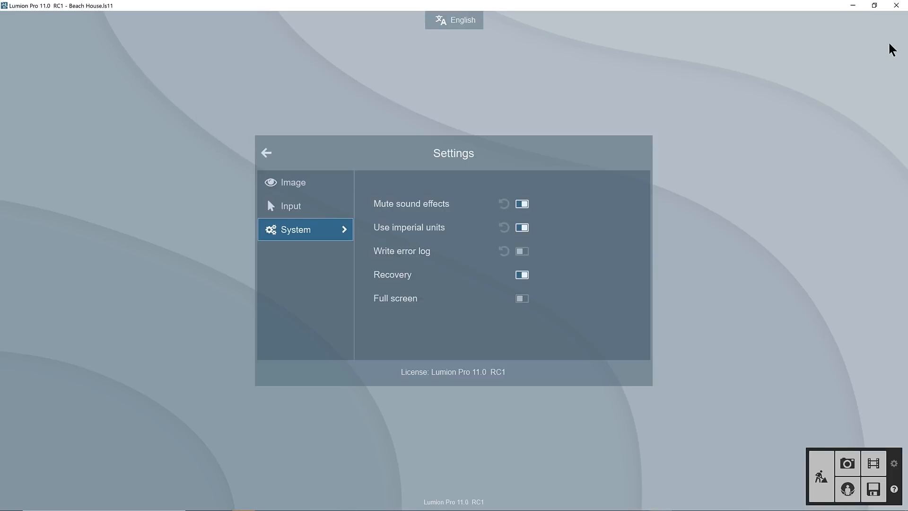
left_click(874, 6)
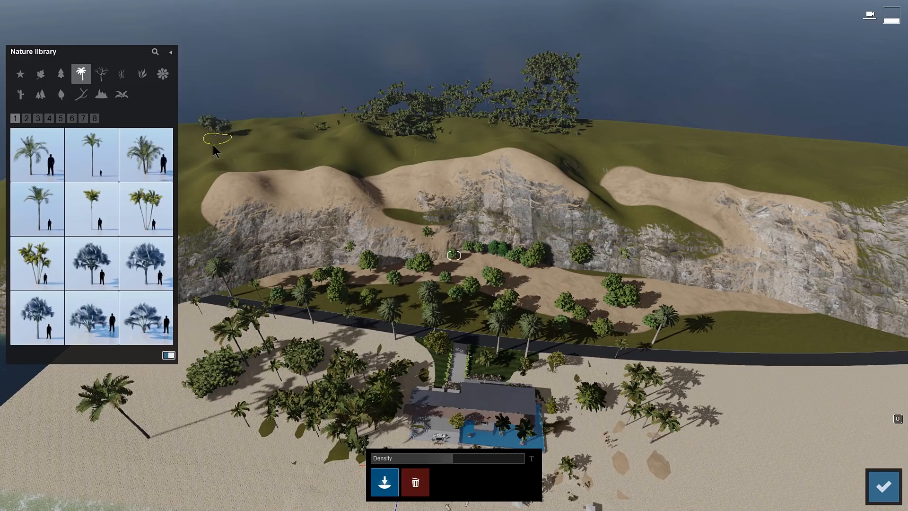
Paint trees along the grassy hilltop above the cliffs.
mouse_move(251, 137)
left_mouse_down()
mouse_move(859, 160)
mouse_move(690, 174)
mouse_move(533, 156)
mouse_move(354, 154)
mouse_move(243, 163)
mouse_move(202, 176)
left_mouse_up()
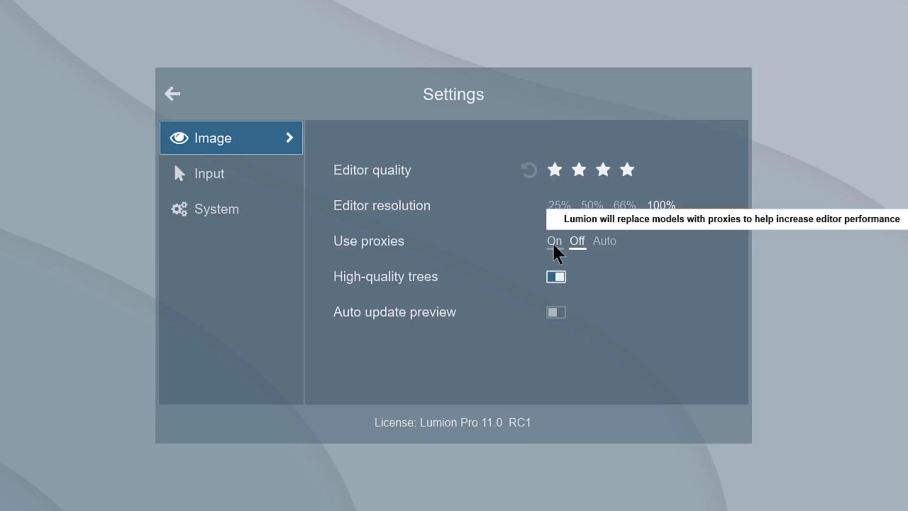
Examine the Input and System settings, then leave the settings screen.
left_click(270, 182)
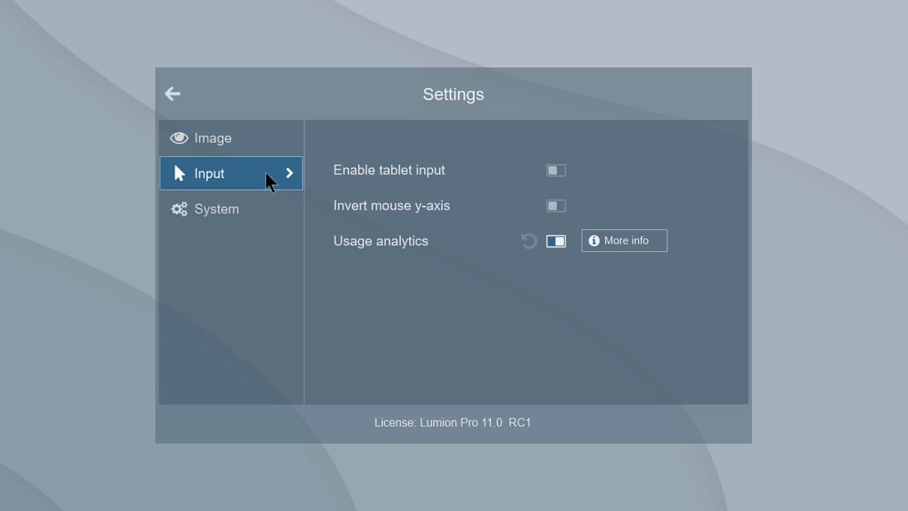
left_click(271, 214)
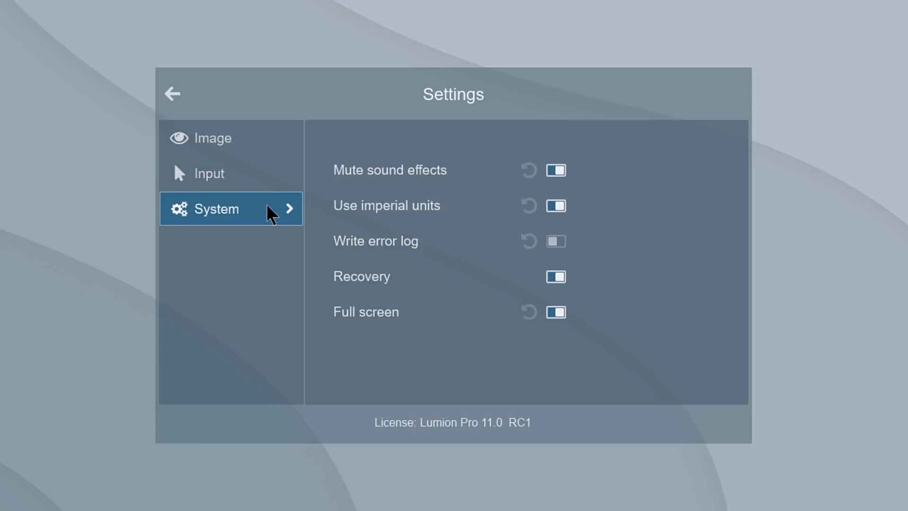
left_click(181, 93)
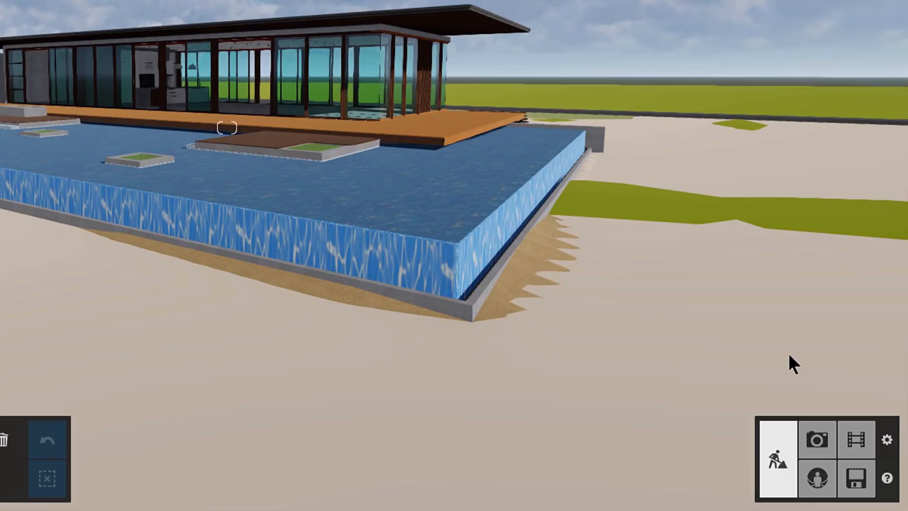
Display the help overlay explaining the camera navigation and interface controls.
mouse_move(895, 492)
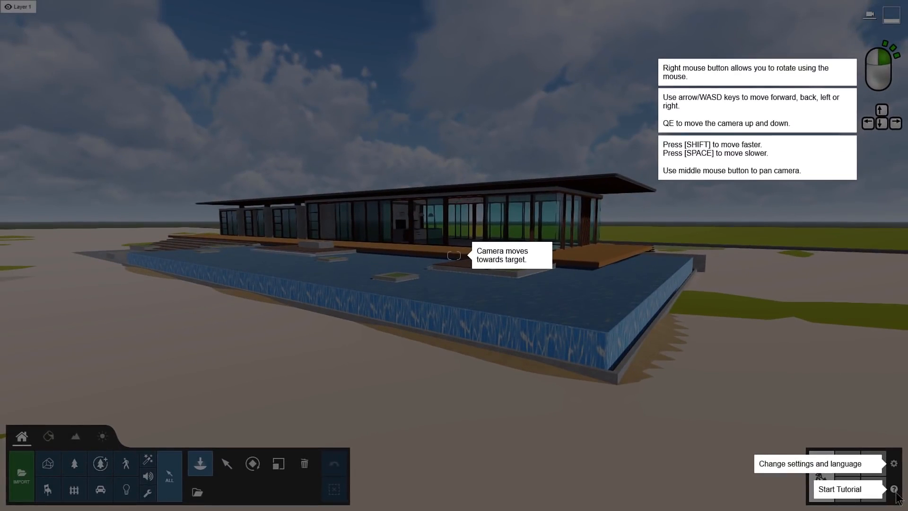
left_click(895, 492)
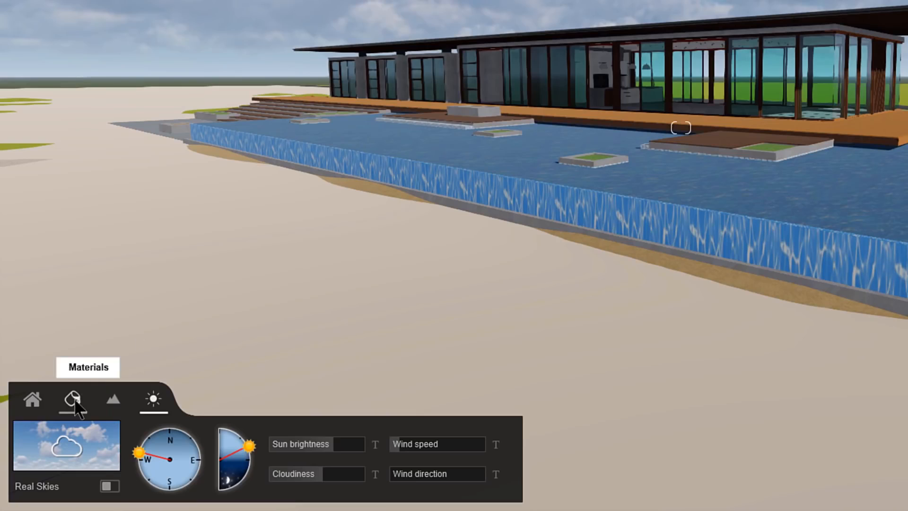
Select the material shared by the roof and pool platforms for editing and examine the Indoor, Outdoor, custom and New material categories.
left_click(74, 400)
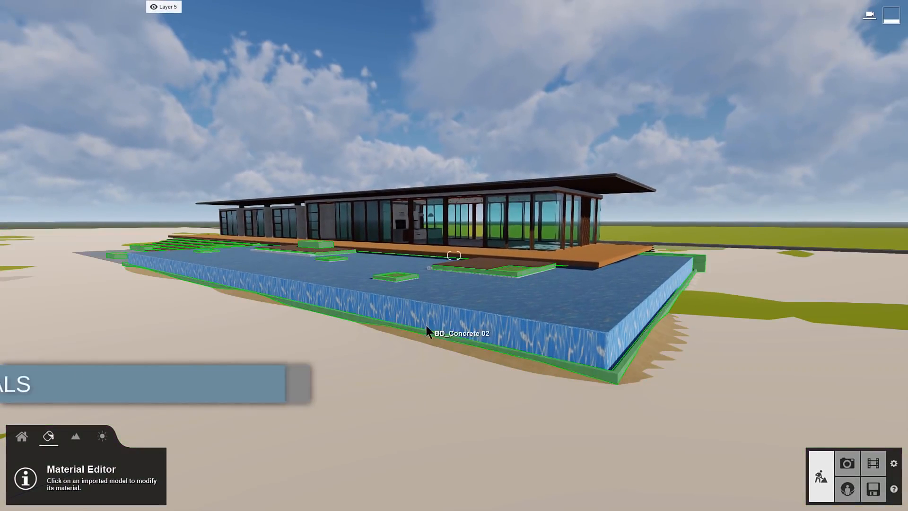
left_click(478, 259)
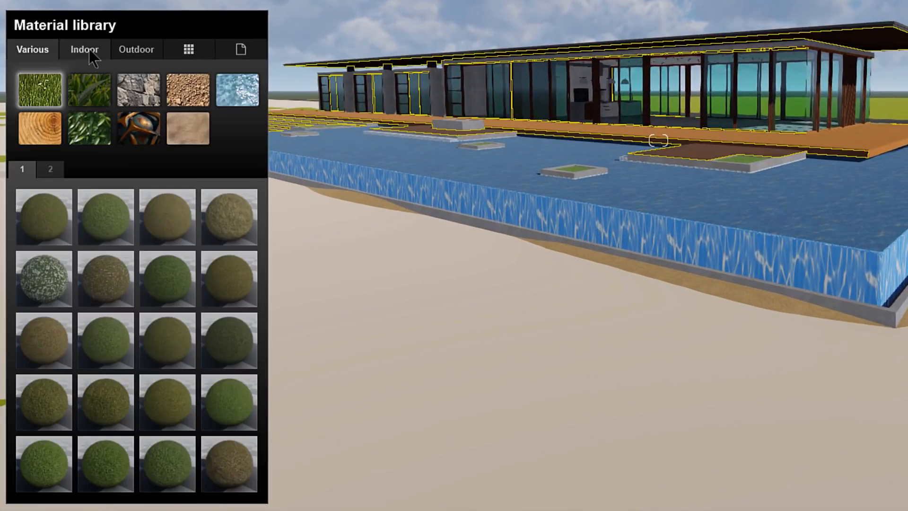
left_click(90, 51)
left_click(149, 50)
left_click(194, 51)
left_click(244, 51)
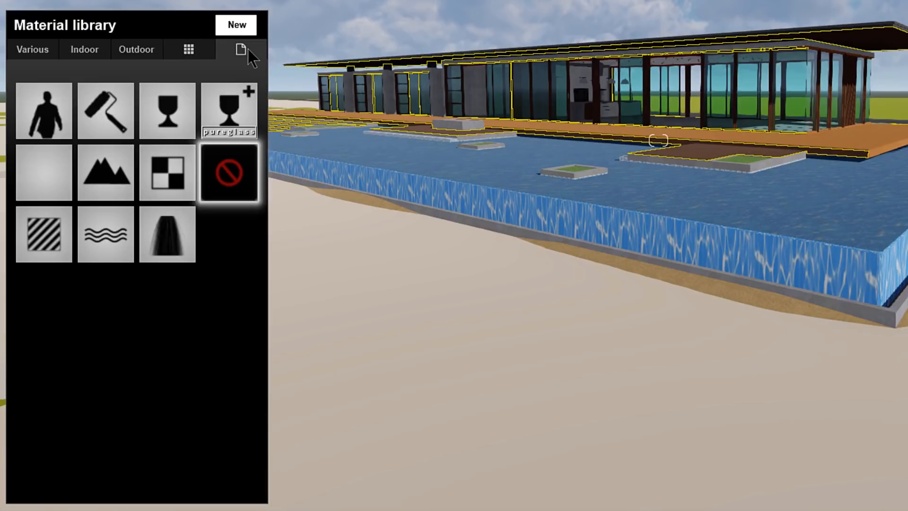
Browse the Indoor materials through page 4 and apply a dark marble to the roof and pool platforms.
left_click(85, 50)
left_click(50, 169)
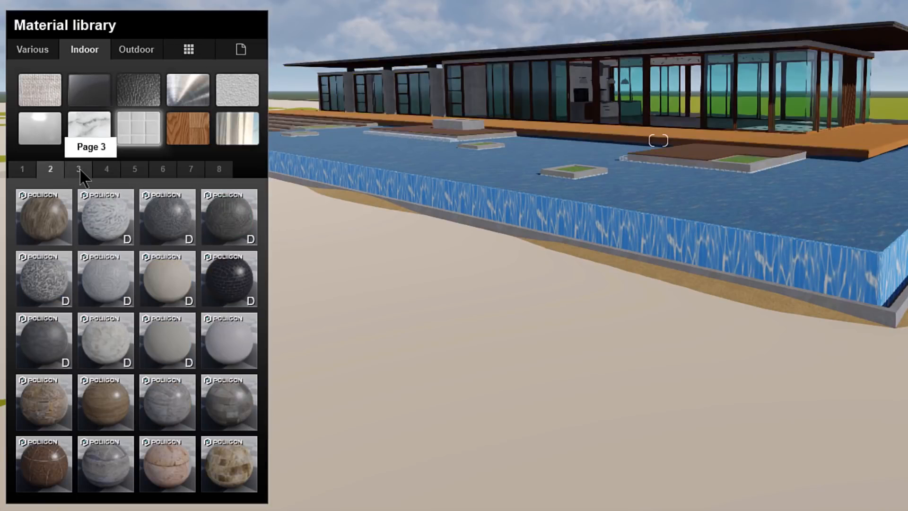
left_click(79, 169)
left_click(105, 169)
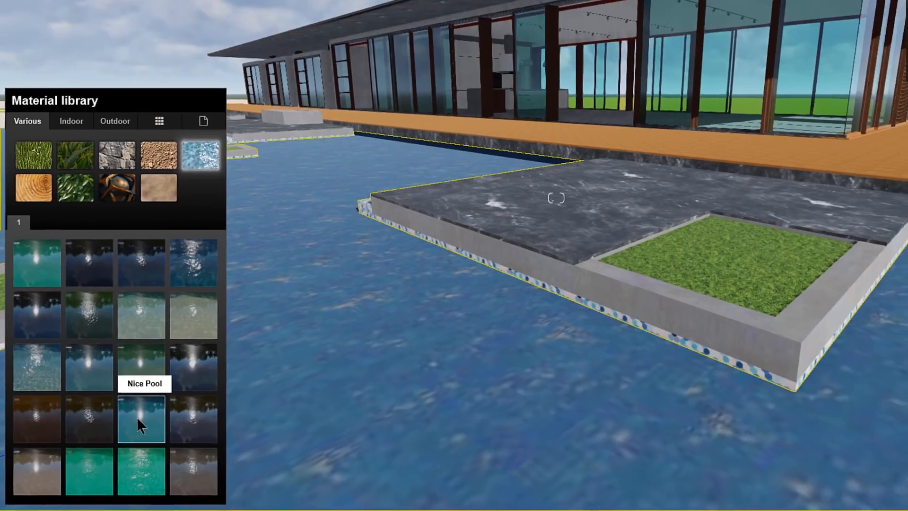
Apply the Nice Pool water material to the pool.
left_click(137, 418)
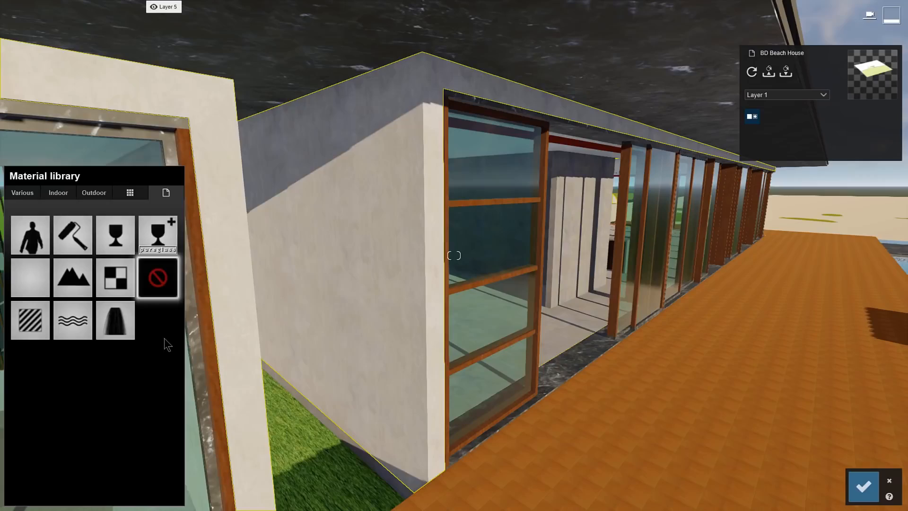
Assign the Standard material to the house's exterior walls and examine its weathering and foliage settings.
left_click(32, 319)
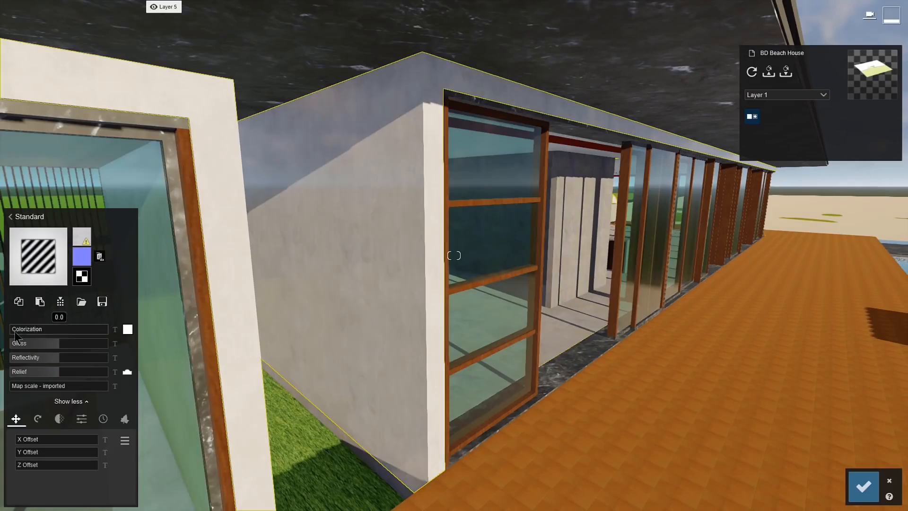
left_click(103, 419)
left_click(125, 418)
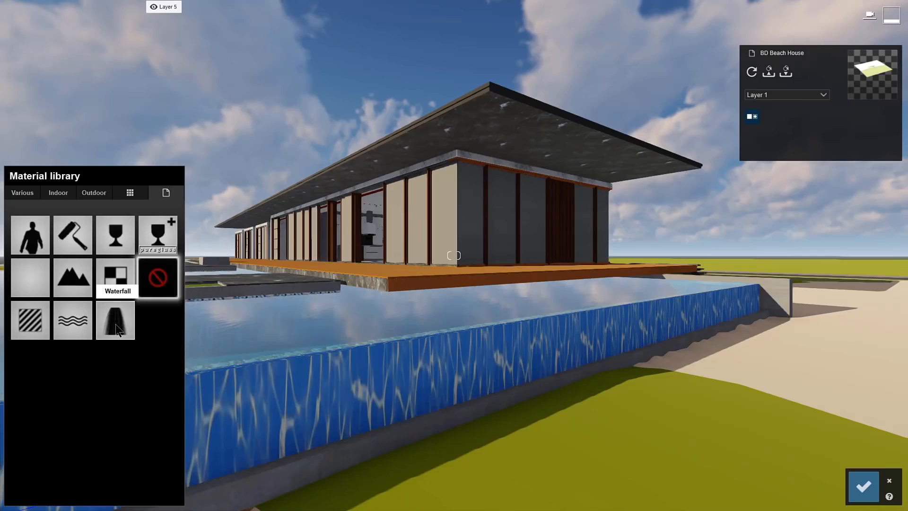
Apply the Waterfall material to the pool's outer face and Interior Glass 002 to the window panes.
left_click(115, 324)
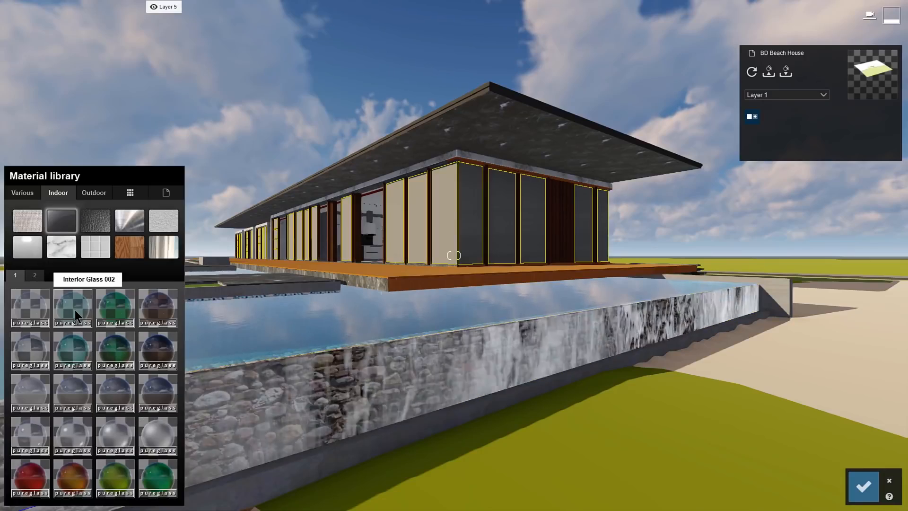
left_click(75, 310)
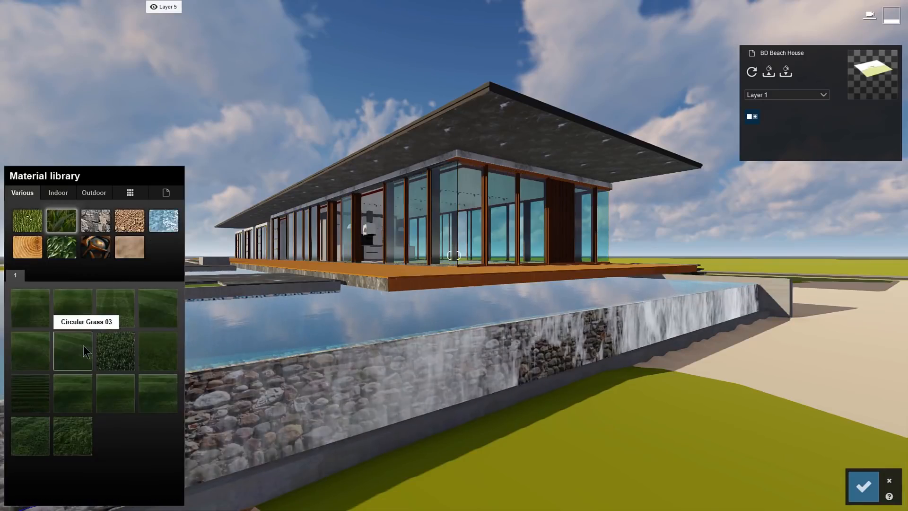
Apply a grass material from the Various category to the green ground around the house.
left_click(76, 437)
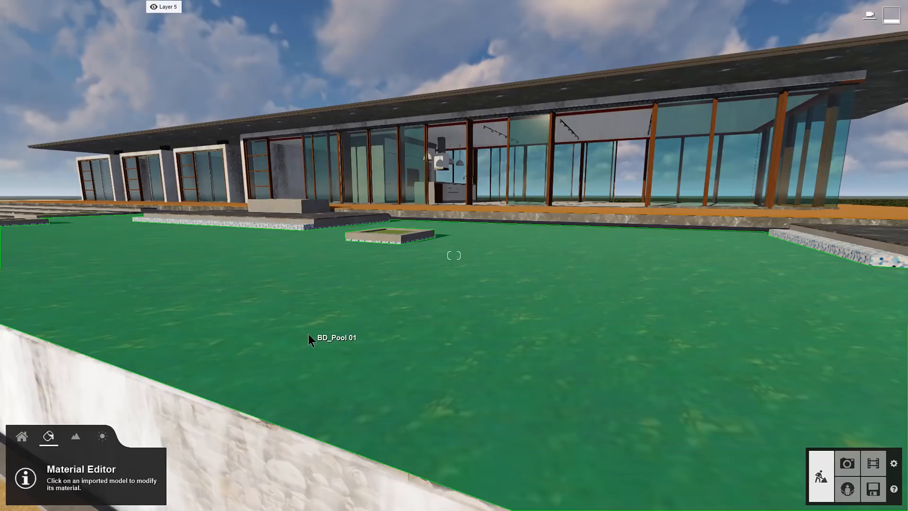
Assign the Water material to the BD_Pool 01 surface and open its settings.
left_click(308, 336)
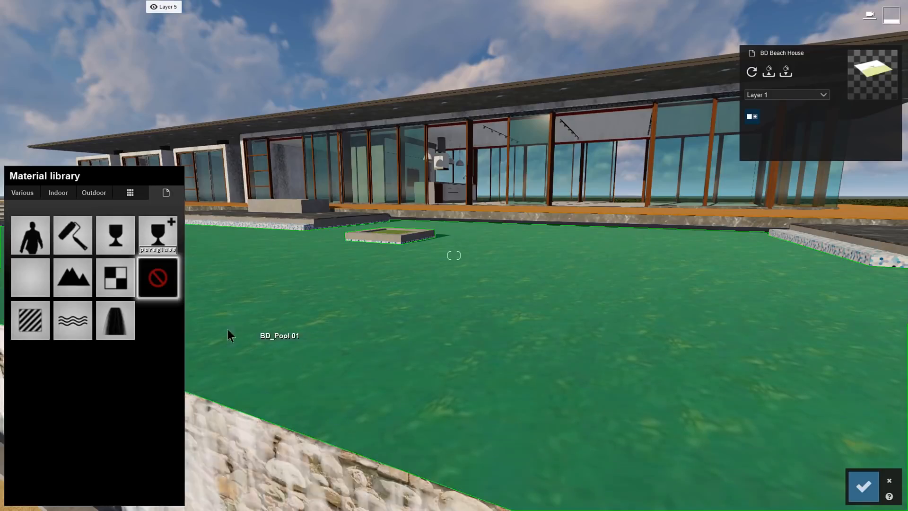
left_click(72, 321)
double_click(70, 318)
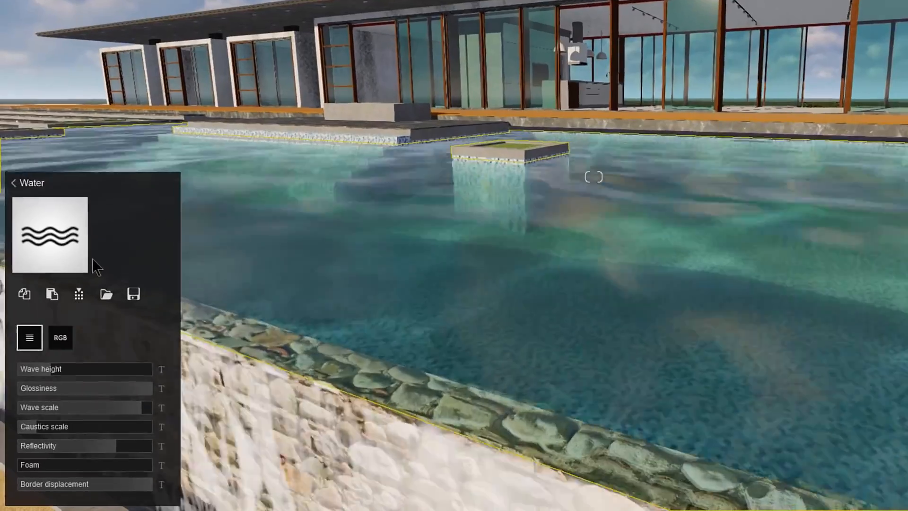
Reduce the pool water's wave height and wave scale, and raise its caustics scale.
left_click_drag(74, 404, 37, 404)
left_click_drag(146, 406, 70, 424)
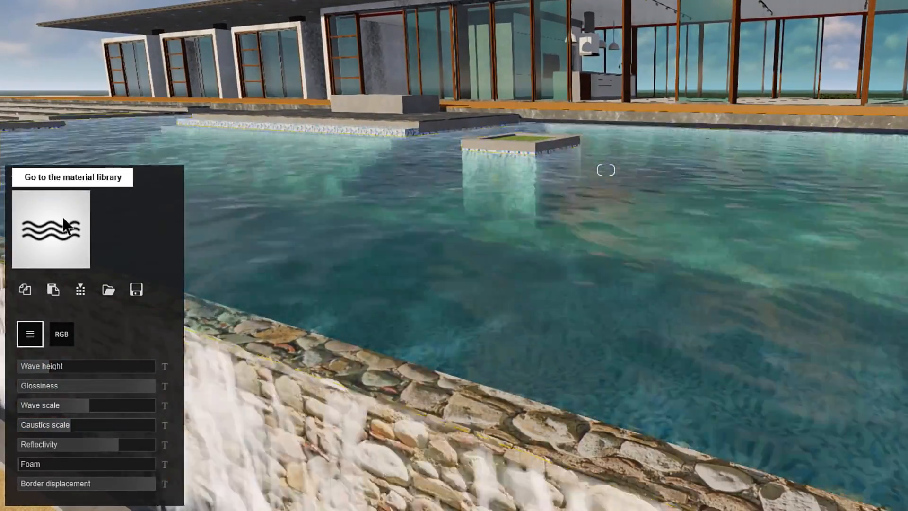
Try the Azure Pool and Clear Pool water presets on the pool, then apply Nice Pool.
left_click(51, 227)
left_click(35, 85)
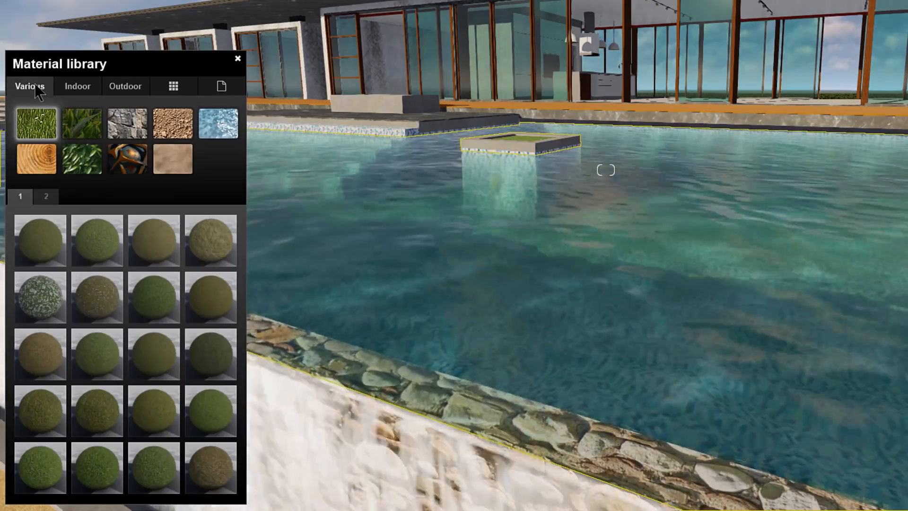
left_click(231, 119)
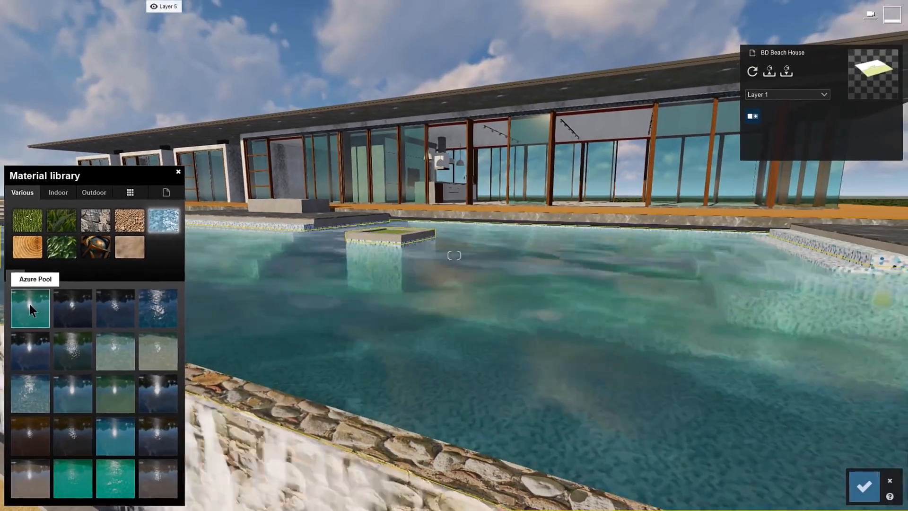
left_click(39, 242)
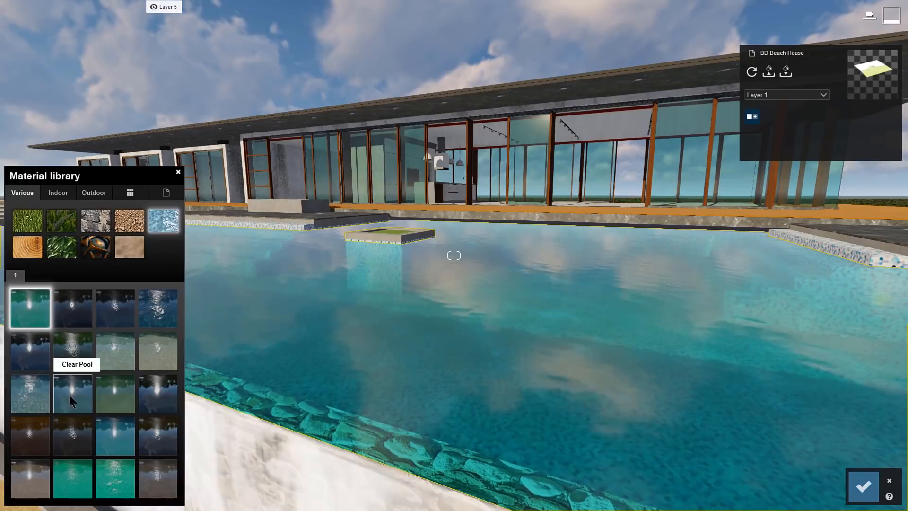
left_click(70, 395)
left_click(129, 442)
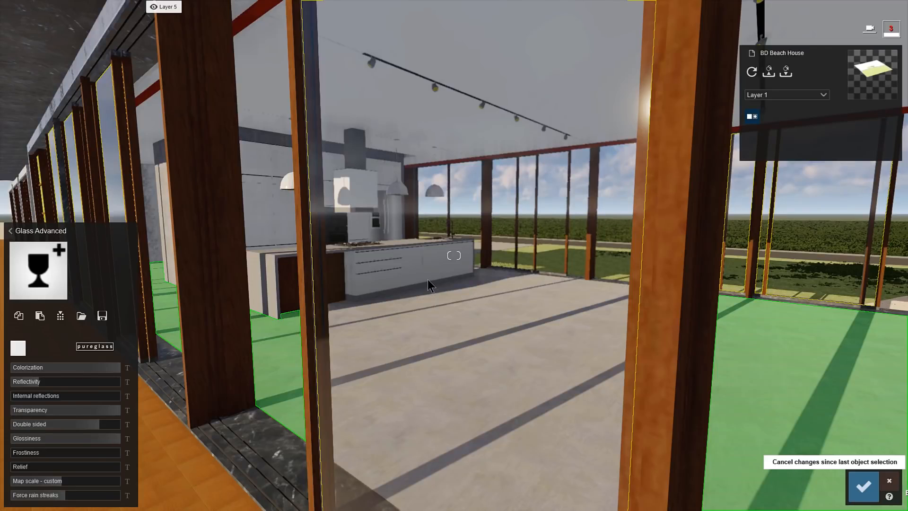
Try Interior Glass 002 and another indoor glass on the window panes, then apply outdoor Glass Panels 004 and adjust its internal reflections and frostiness.
left_click(410, 277)
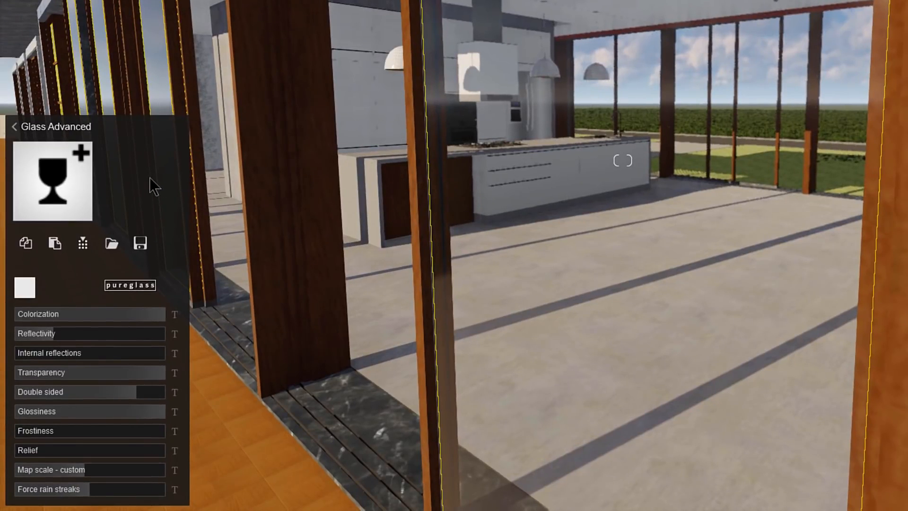
left_click(65, 178)
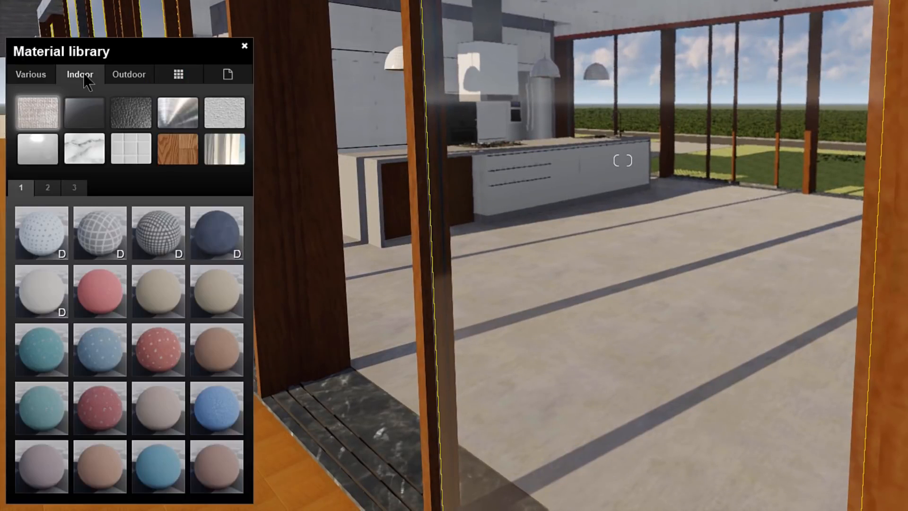
left_click(84, 113)
left_click(112, 230)
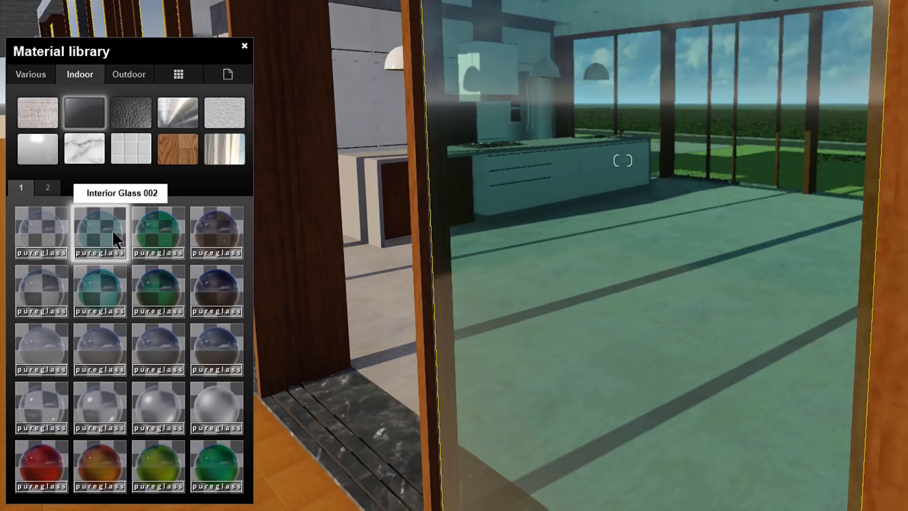
left_click(48, 283)
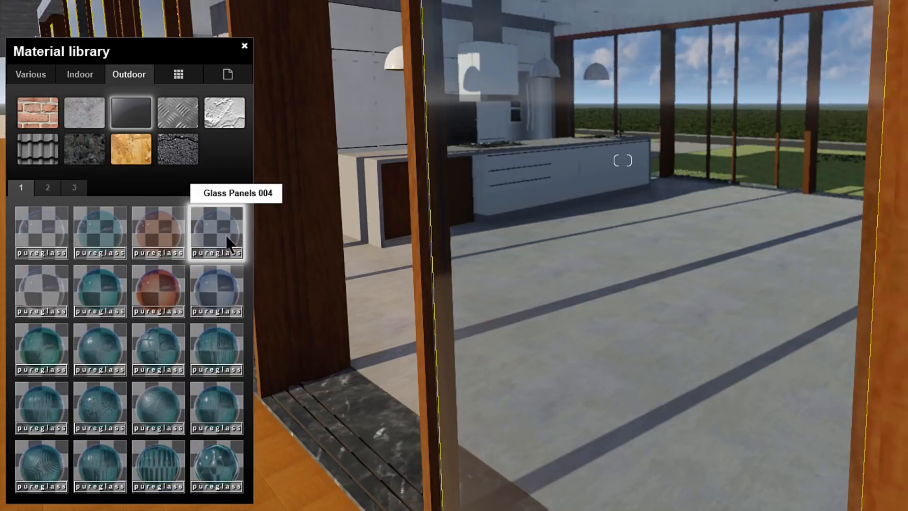
left_click(229, 243)
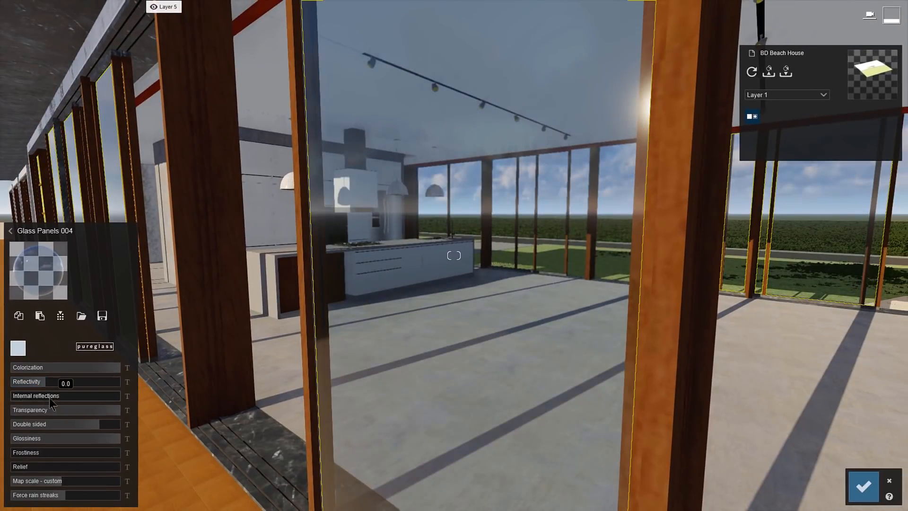
left_click_drag(49, 398, 120, 414)
left_click_drag(16, 455, 32, 480)
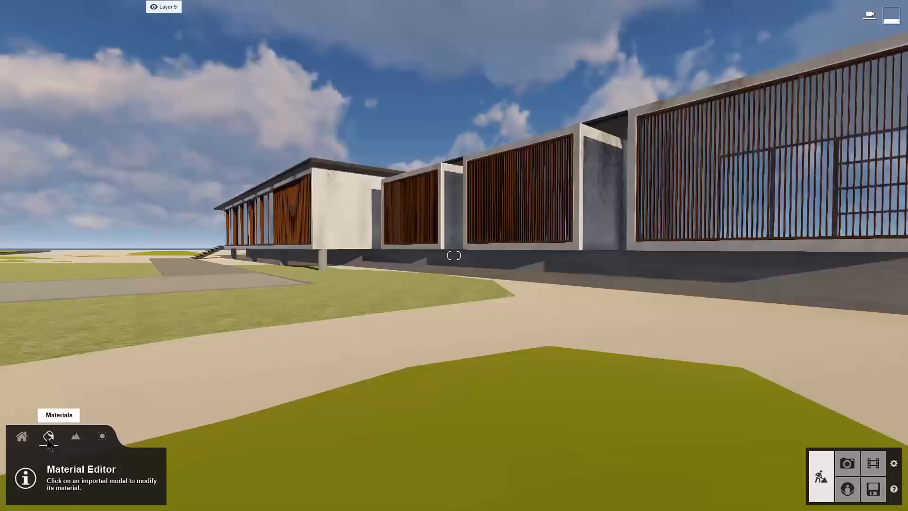
Assign the Landscape material to the BD_Grass 02 surface in front of the house.
left_click(428, 443)
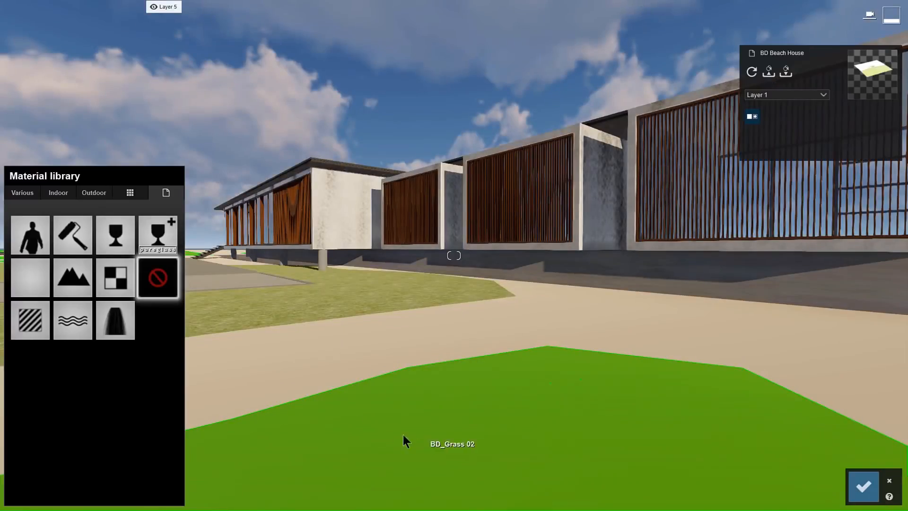
left_click(415, 441)
left_click(71, 285)
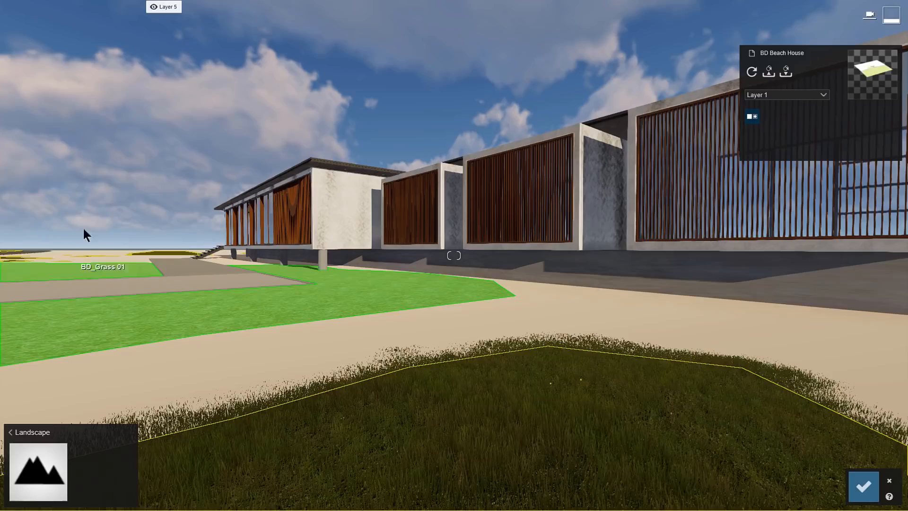
Try several 3D grass materials on the BD_Grass 01 lawn, including Checkerboard Grass 02 and Wild Grass 02, then apply Row Grass 03.
key("w")
right_click_drag(132, 149, 158, 161)
key("a")
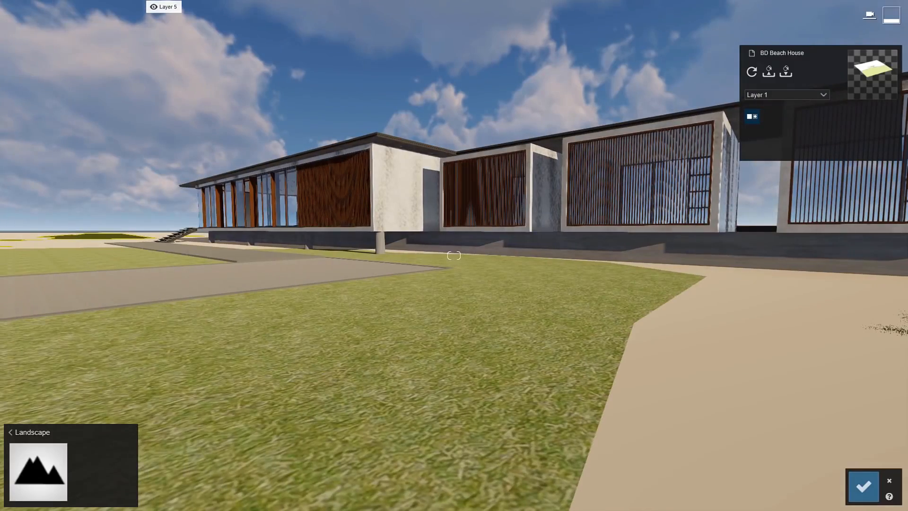
key("w")
left_click(512, 328)
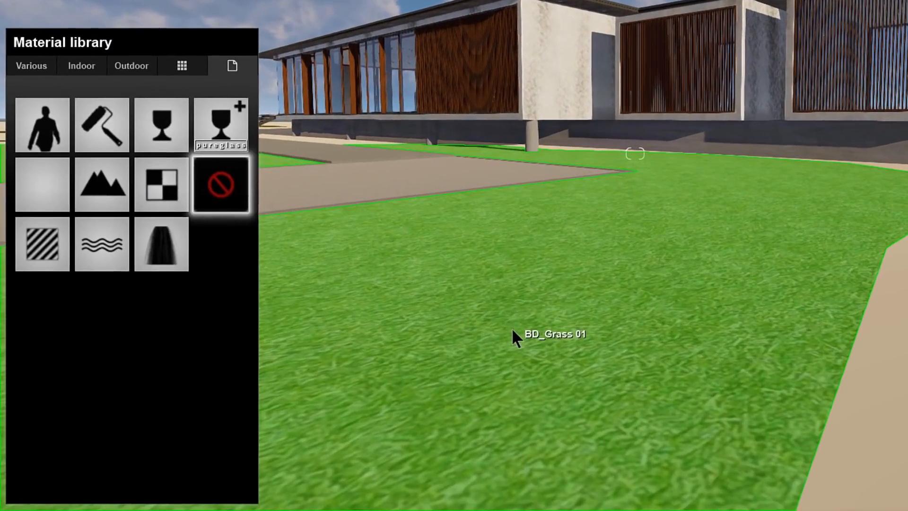
left_click(38, 71)
left_click(92, 223)
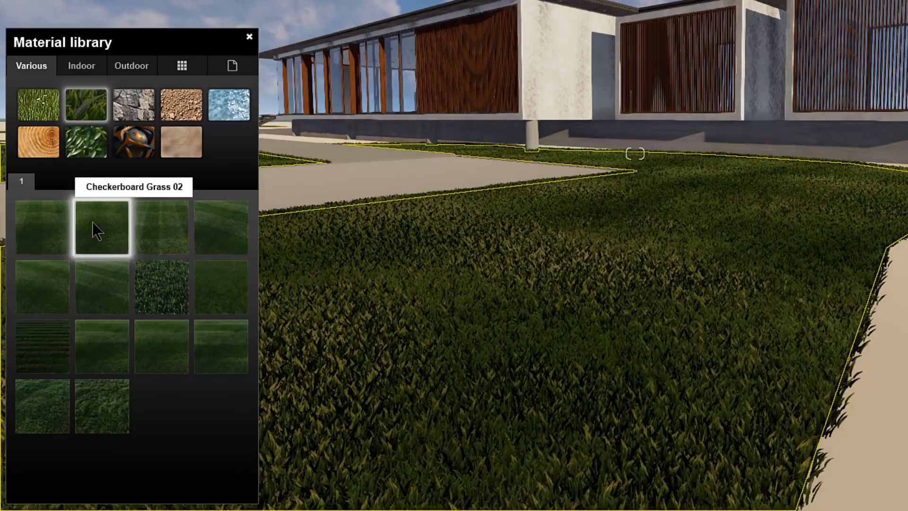
left_click(162, 345)
left_click(103, 402)
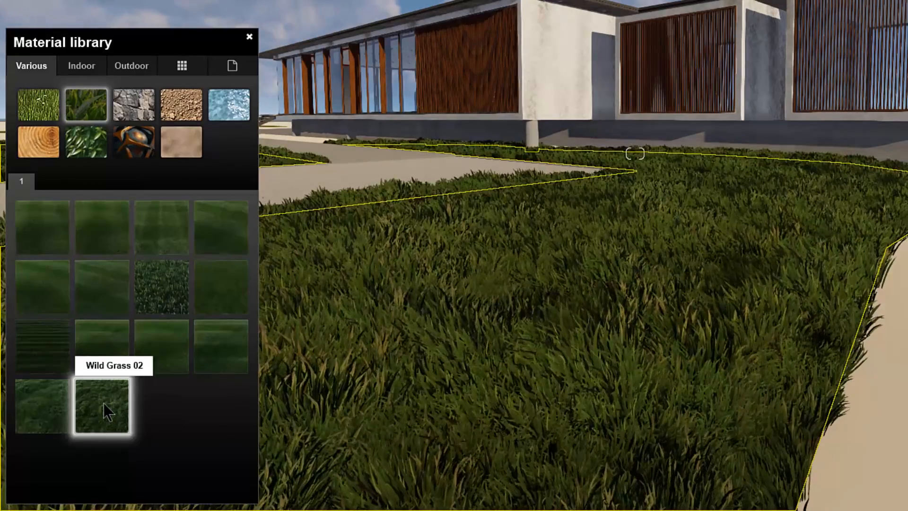
left_click(50, 291)
left_click(229, 338)
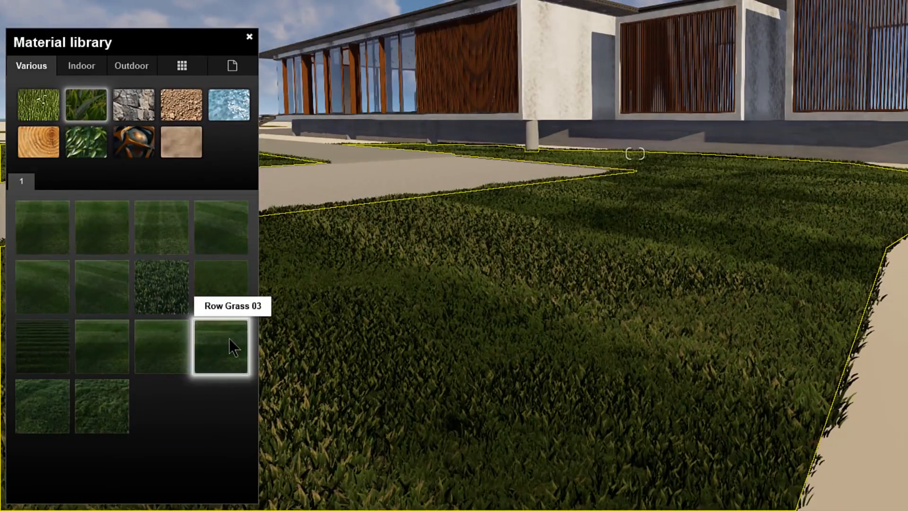
Adjust the Row Grass 03 material's map rotation, increase its grass size and grass length, and raise its grass cut.
left_click(229, 338)
left_click_drag(24, 422, 15, 423)
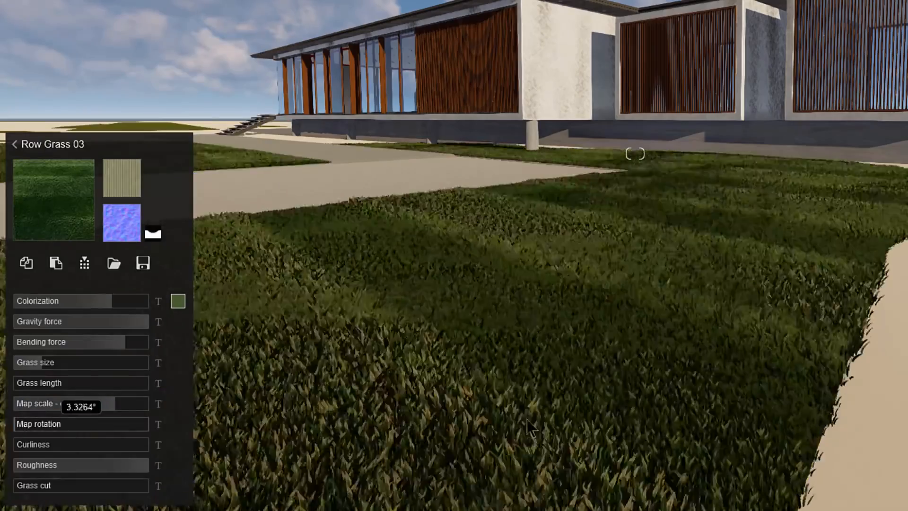
mouse_move(40, 363)
left_mouse_down()
mouse_move(105, 366)
mouse_move(47, 366)
left_mouse_up()
left_click_drag(46, 384, 76, 387)
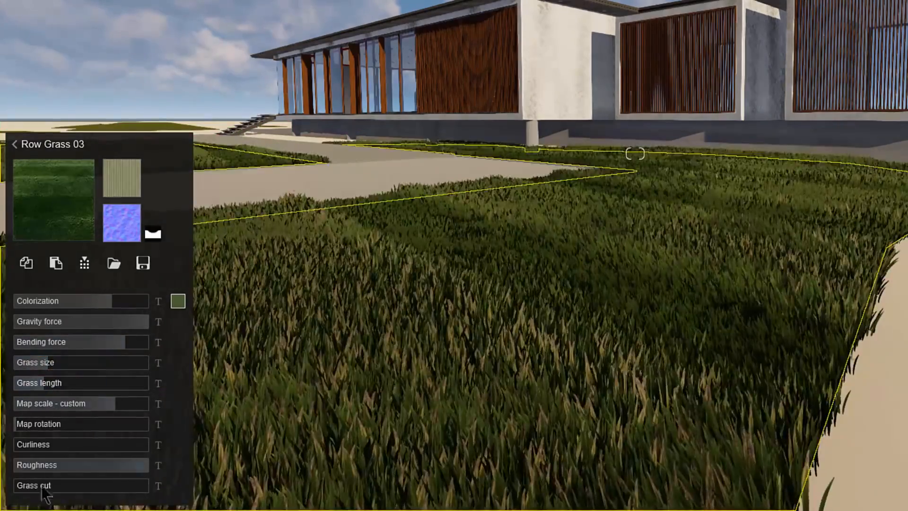
left_click_drag(60, 485, 96, 486)
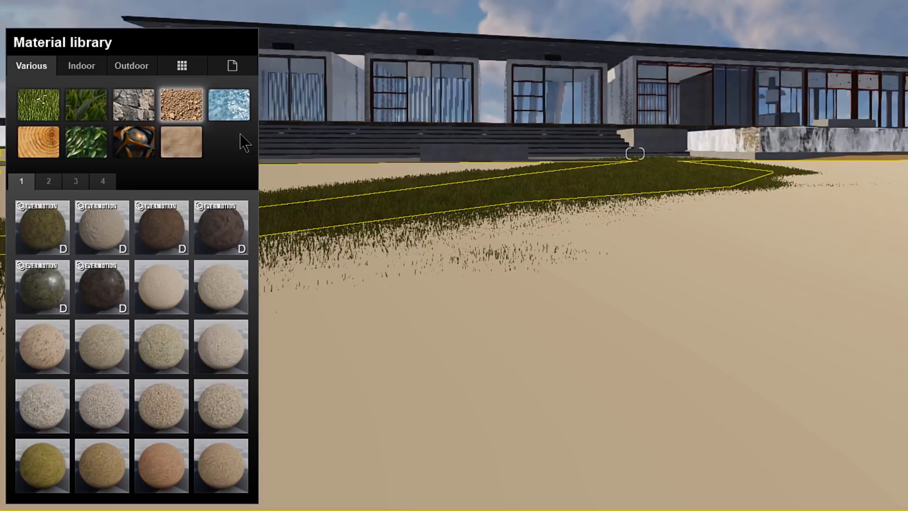
Browse the pages of soil materials and apply Ground 046 2048 to the sand around the house.
left_click(48, 182)
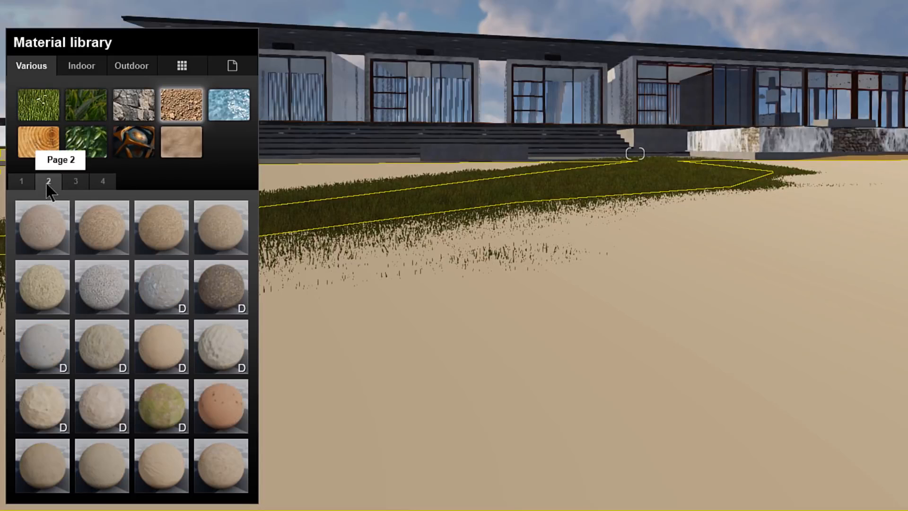
left_click(74, 185)
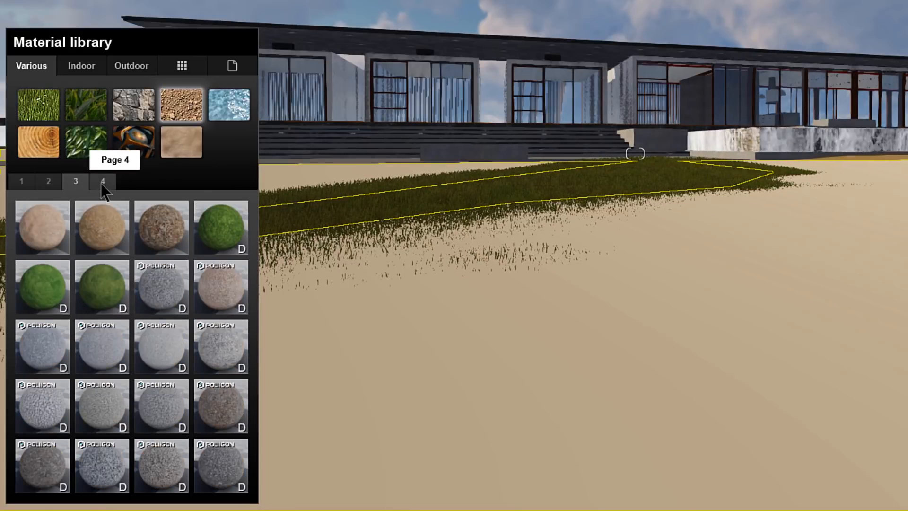
left_click(103, 185)
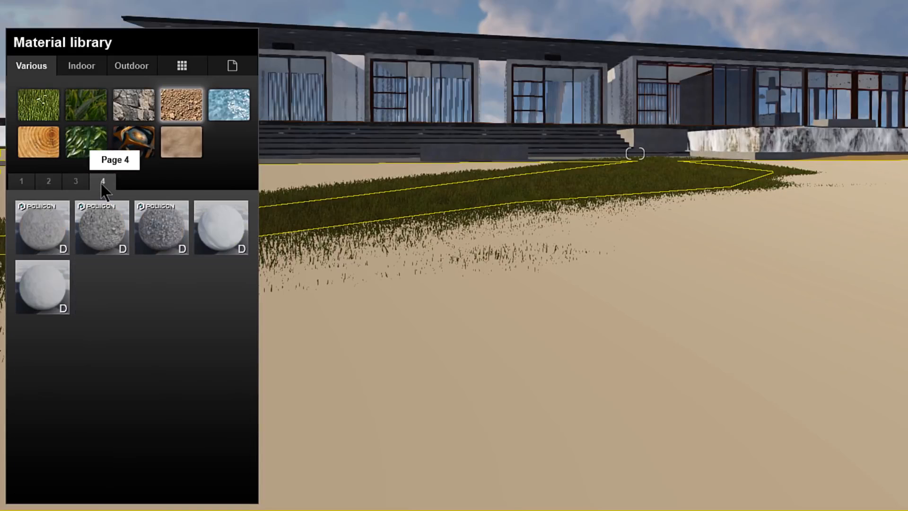
left_click(49, 184)
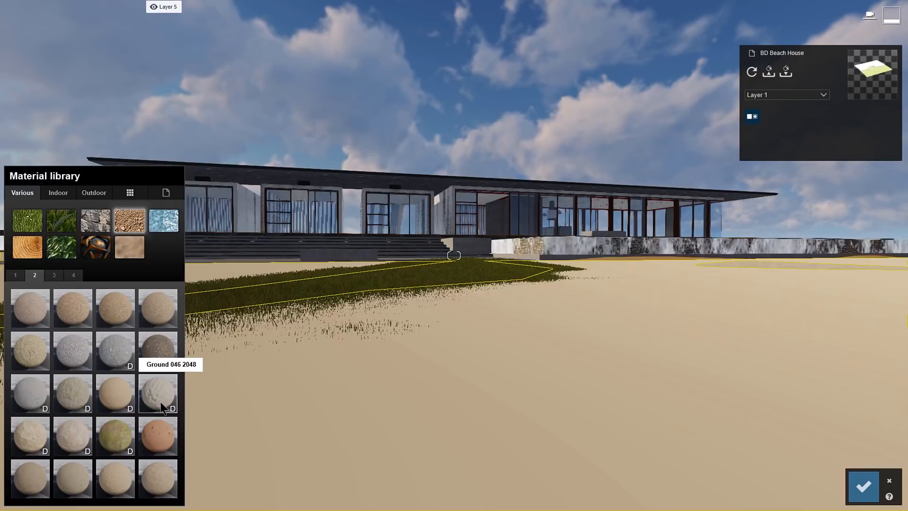
left_click(158, 392)
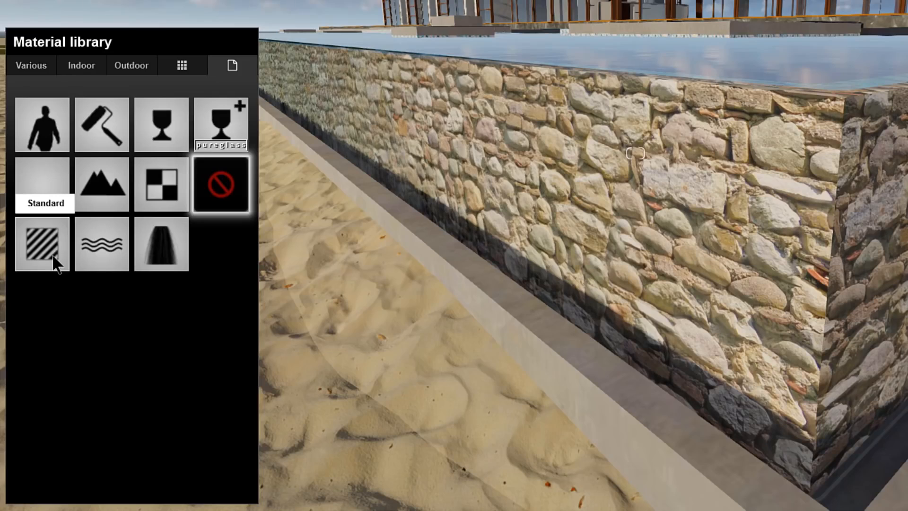
Assign the Standard material to the stone pool wall, reduce its gloss and reflectivity, and increase its relief.
left_click(53, 255)
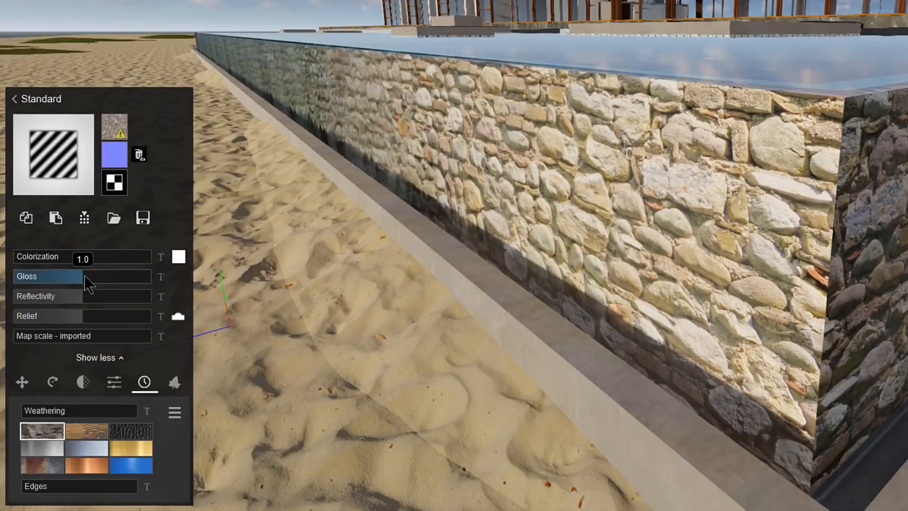
left_click_drag(42, 280, 34, 281)
left_click_drag(82, 298, 124, 316)
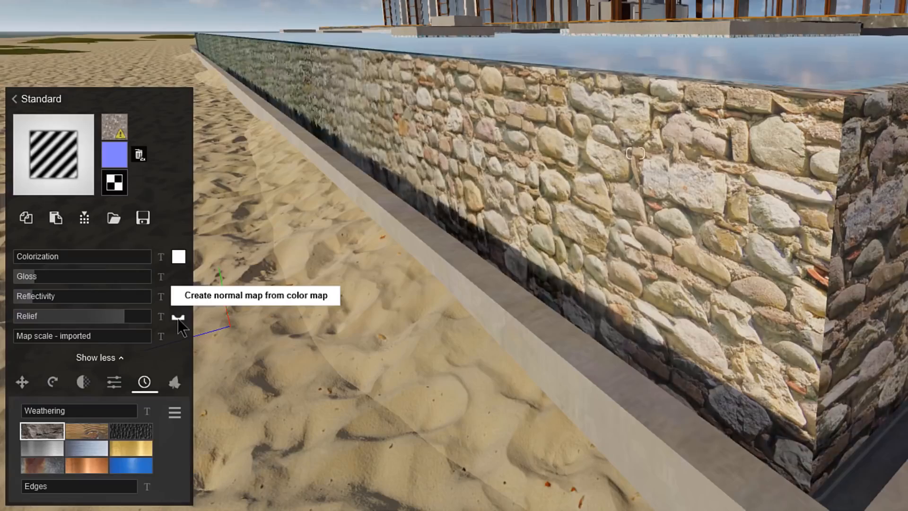
Load 210_old wall stone_NORM.jpg as the stone wall's normal map.
left_click(114, 153)
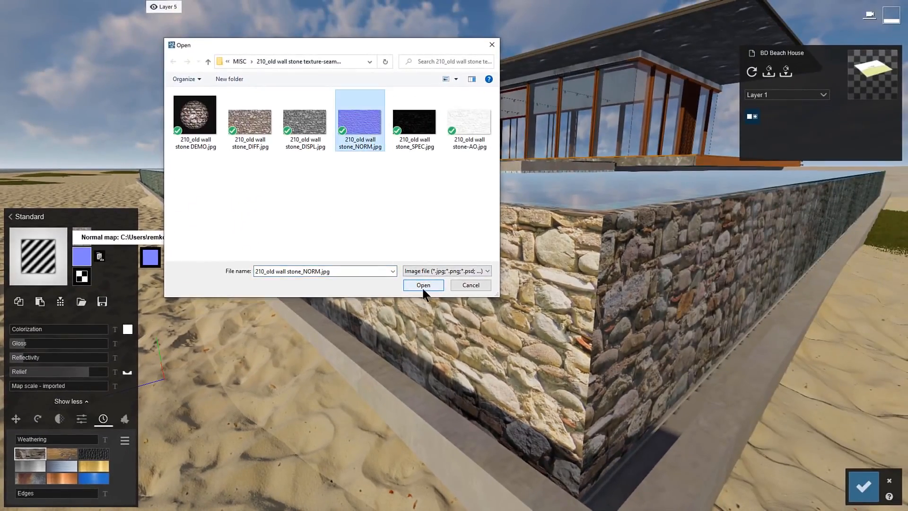
left_click(423, 285)
Look through the stone wall's extended material settings, set its weathering to 0.6, and add foliage growing along its base.
left_click(16, 418)
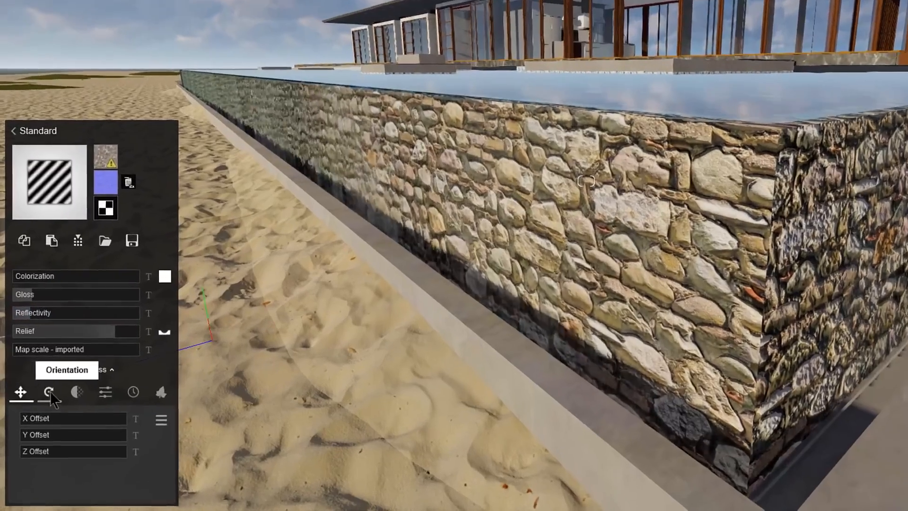
left_click(49, 393)
left_click(76, 392)
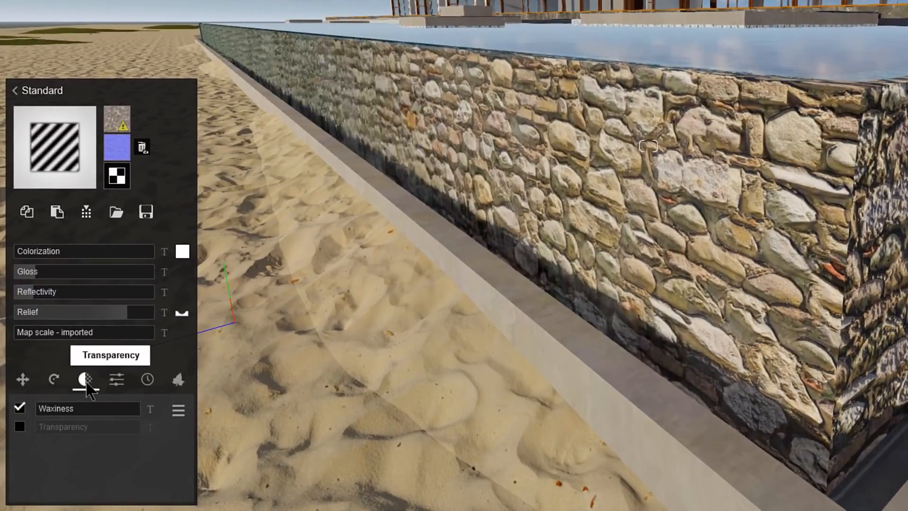
left_click(105, 394)
left_click(148, 379)
left_click(82, 408)
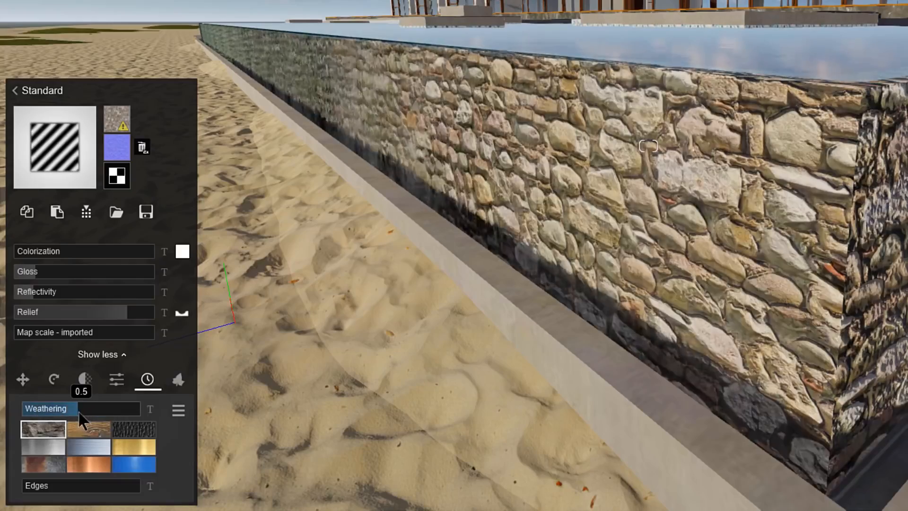
left_click_drag(83, 411, 90, 412)
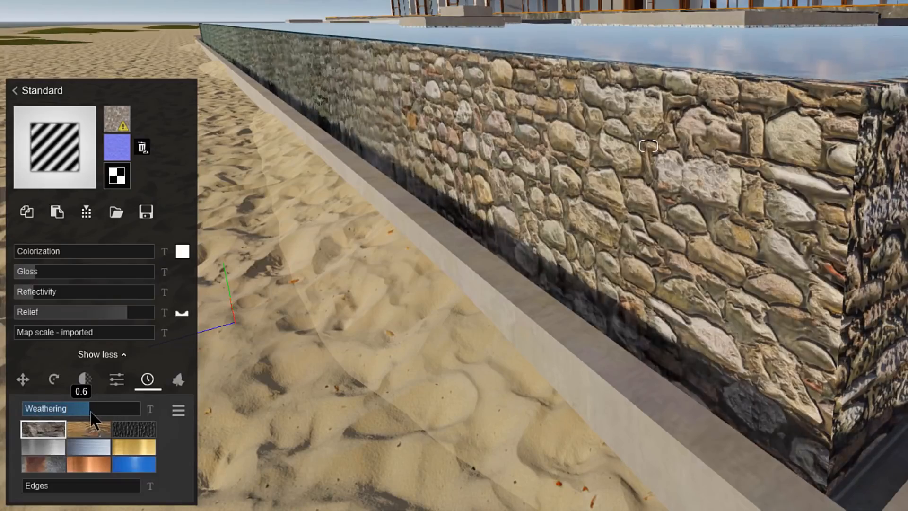
left_click(178, 380)
left_click_drag(121, 462, 489, 450)
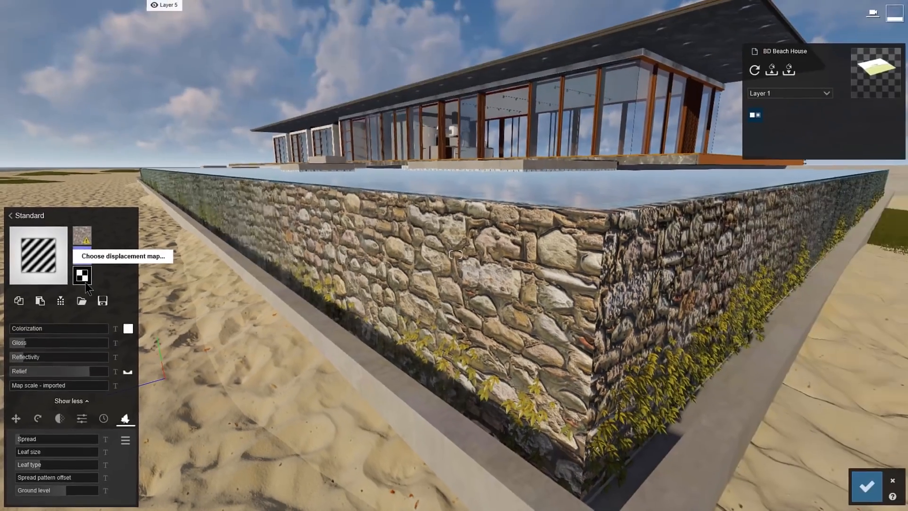
Load 210_old wall stone_DISPL.jpg as the stone wall's displacement map and adjust the displacement strength.
left_click(121, 187)
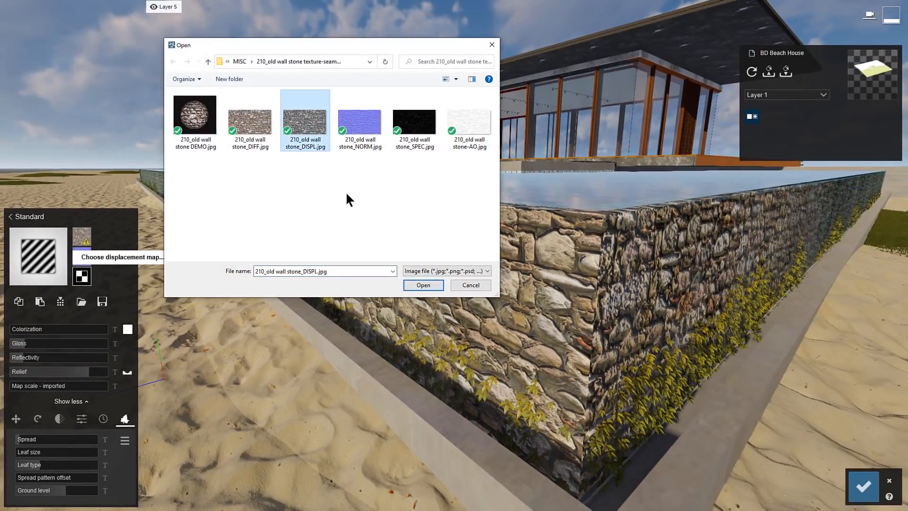
left_click(423, 284)
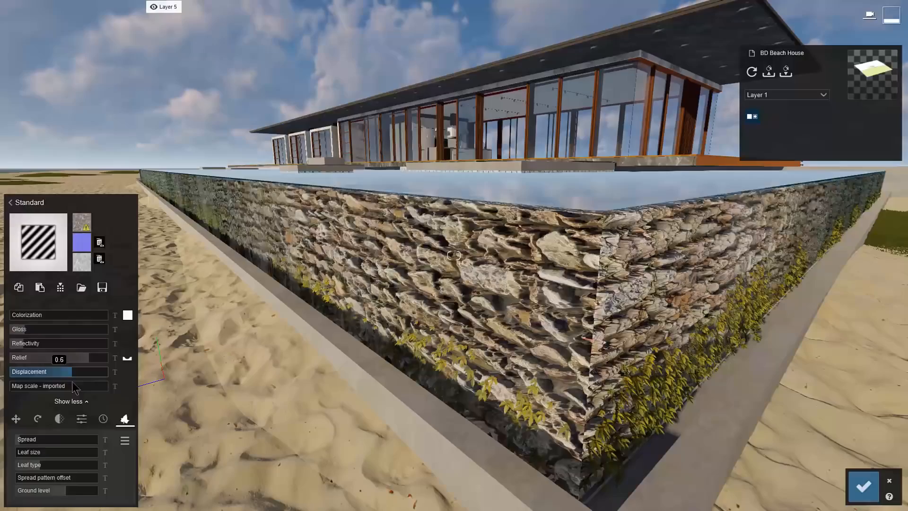
Raise the stone wall's edges setting and open the RAL colour ranges for its colorization.
left_click(103, 418)
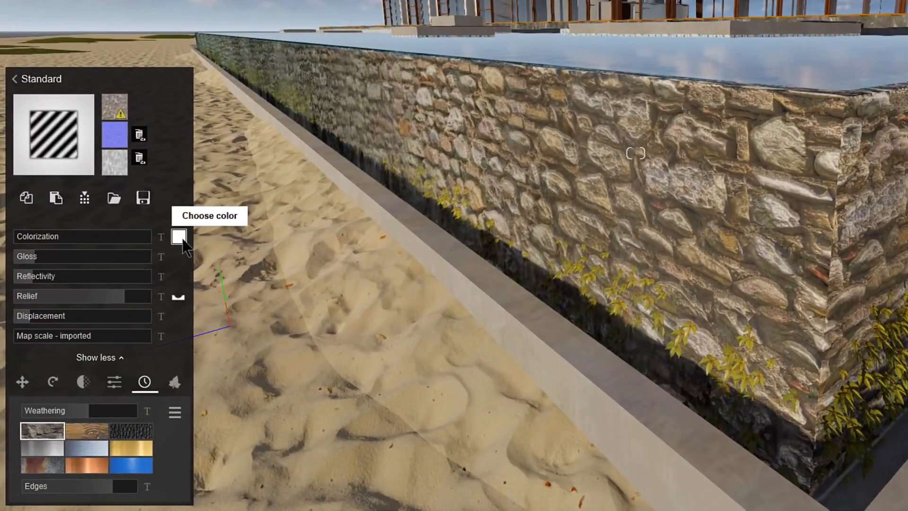
left_click(152, 283)
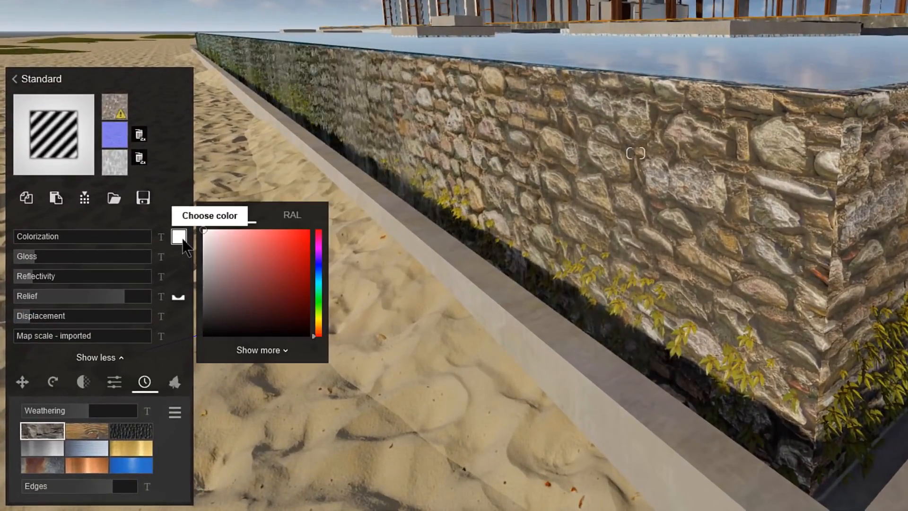
left_click(293, 216)
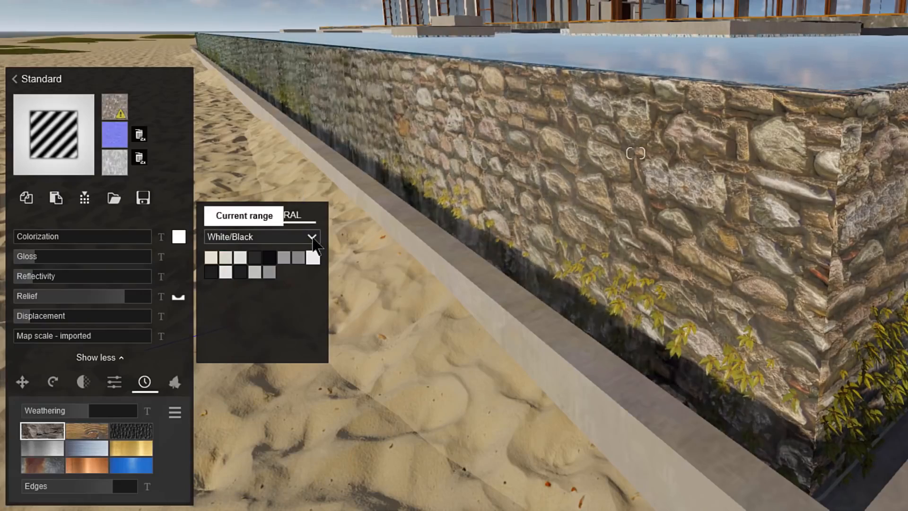
left_click(312, 237)
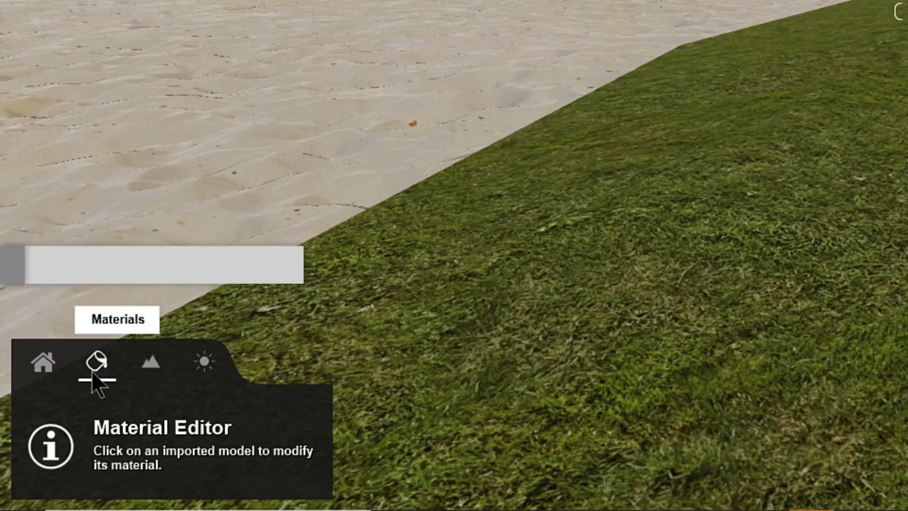
Turn on landscape grass for the terrain and adjust the grass size, height and wildness.
left_click(158, 369)
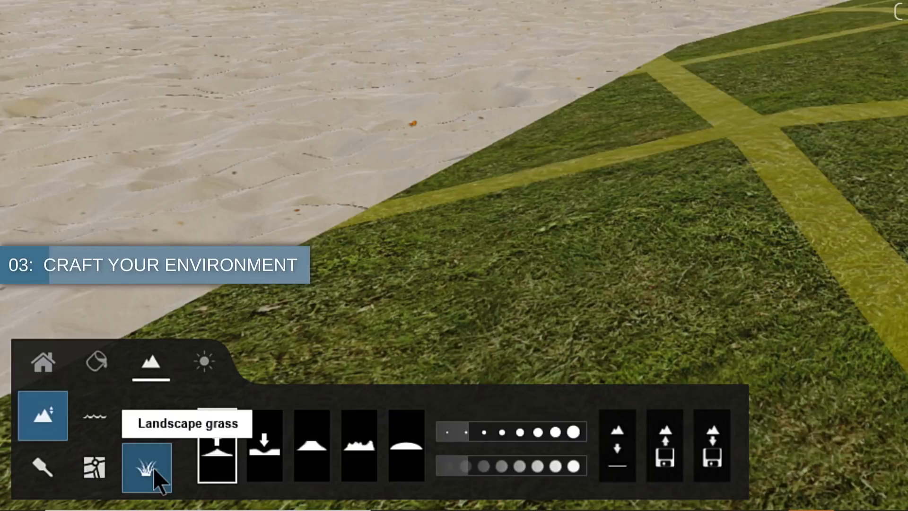
left_click(152, 469)
left_click(219, 454)
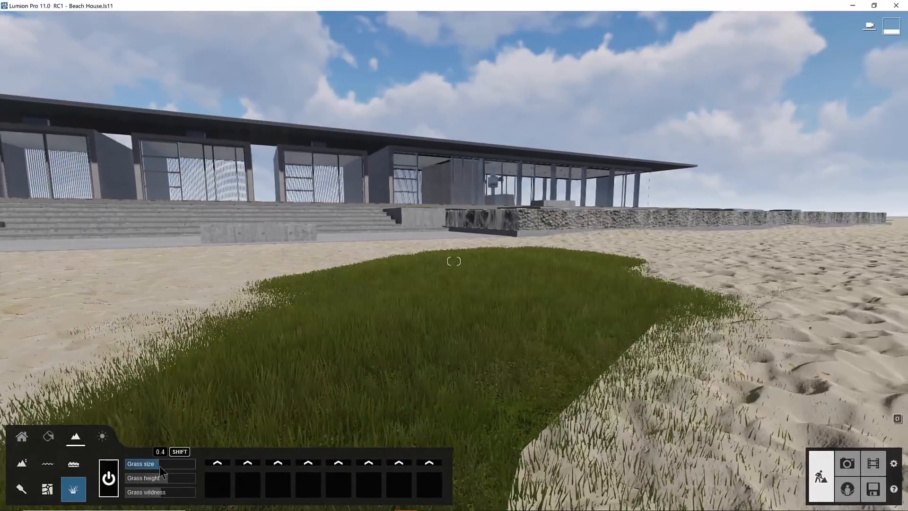
left_click_drag(319, 422, 365, 426)
mouse_move(168, 477)
left_mouse_down()
mouse_move(194, 479)
mouse_move(171, 495)
mouse_move(185, 496)
mouse_move(167, 496)
left_mouse_up()
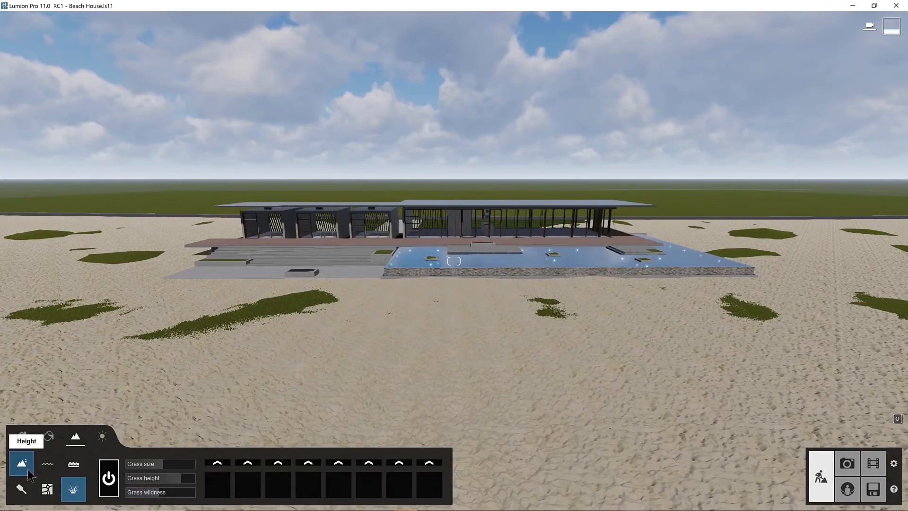
Sculpt high cliffs and hills around the back of the beach site with large terrain height brushes, including lowering, jittering and smoothing.
left_click(28, 469)
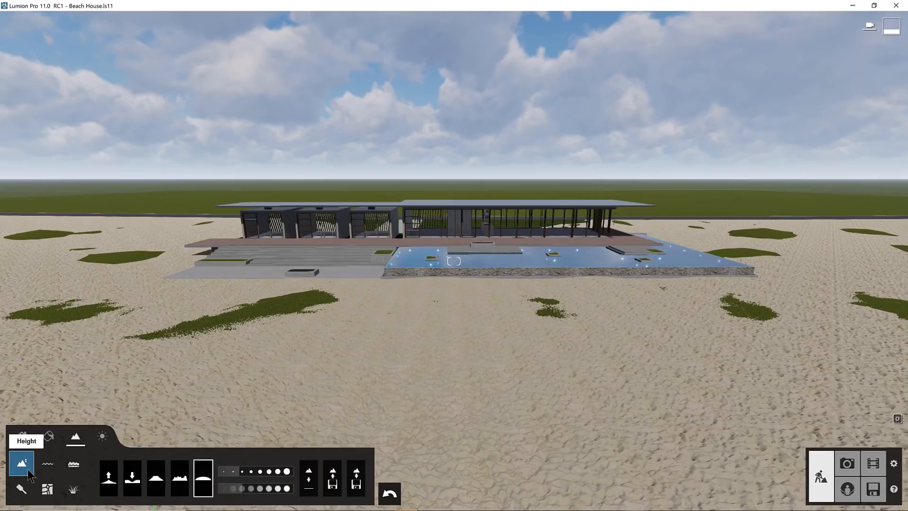
key("s")
key("q")
key("s")
key("q")
right_click_drag(308, 247, 312, 328)
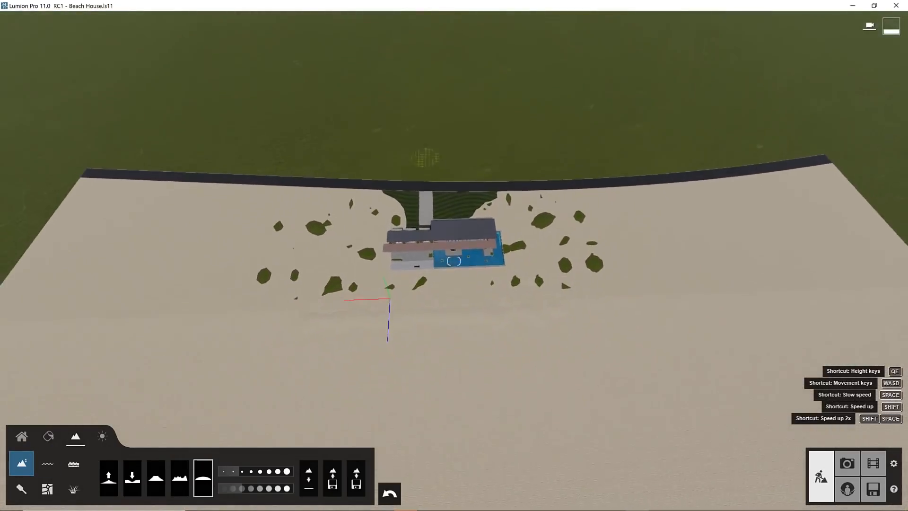
key("q")
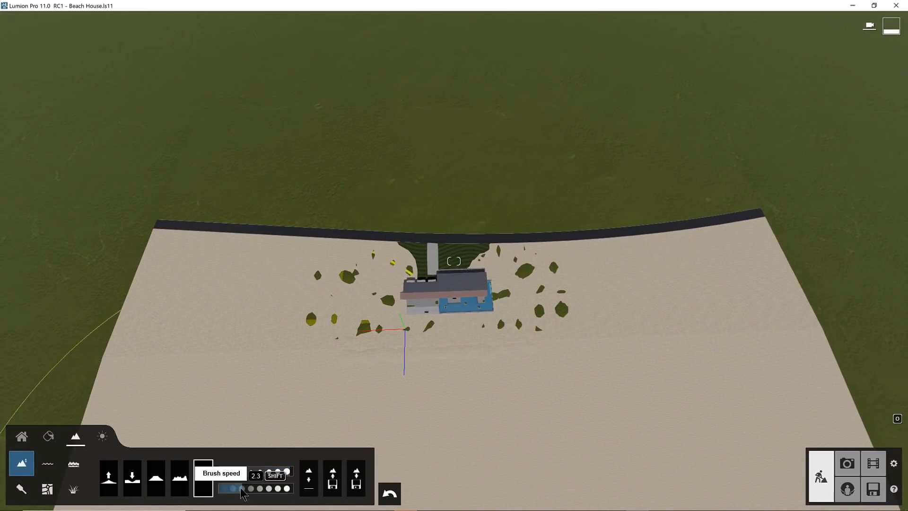
mouse_move(54, 253)
left_mouse_down()
mouse_move(344, 89)
mouse_move(736, 83)
mouse_move(205, 48)
mouse_move(223, 30)
mouse_move(473, 43)
left_mouse_up()
left_click(133, 477)
left_click_drag(157, 60, 637, 193)
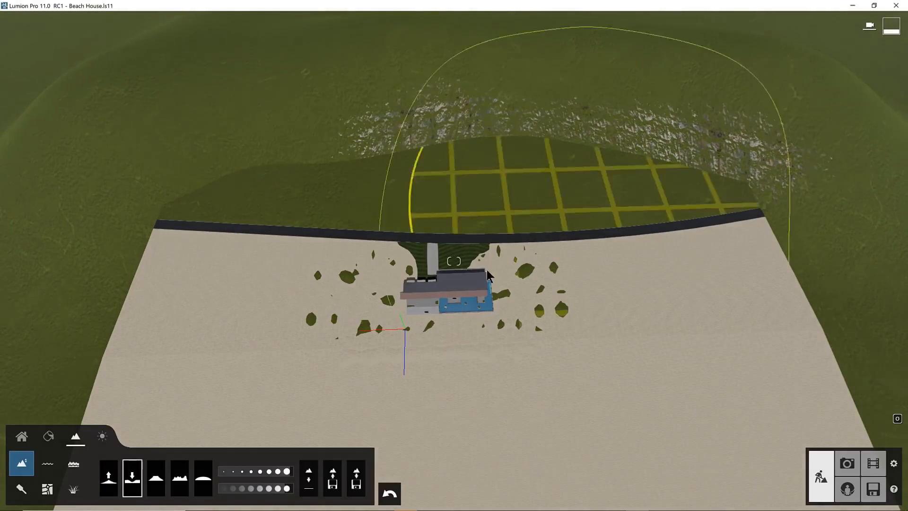
left_click(179, 477)
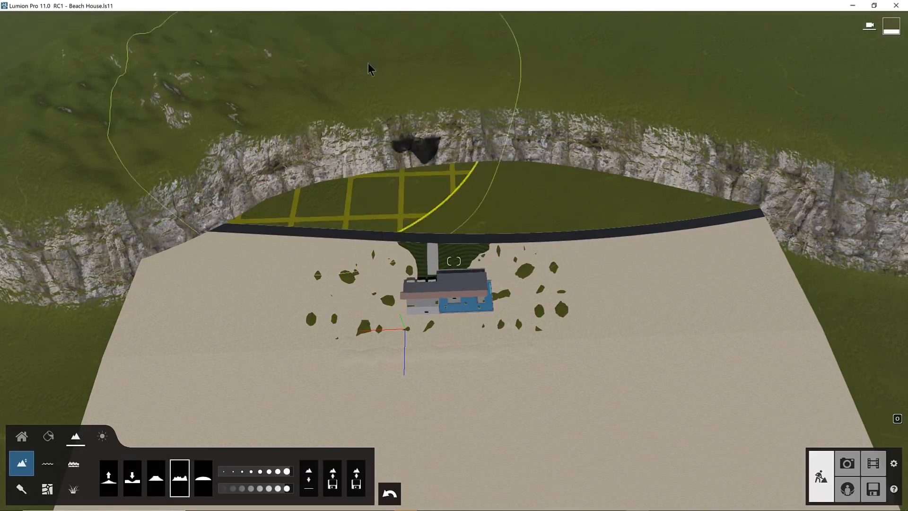
left_click(203, 478)
Paint sand over the hilltops and along the foot of the cliffs behind the road, and open the landscape presets.
right_click_drag(558, 312, 551, 195)
key("e")
key("e")
key("w")
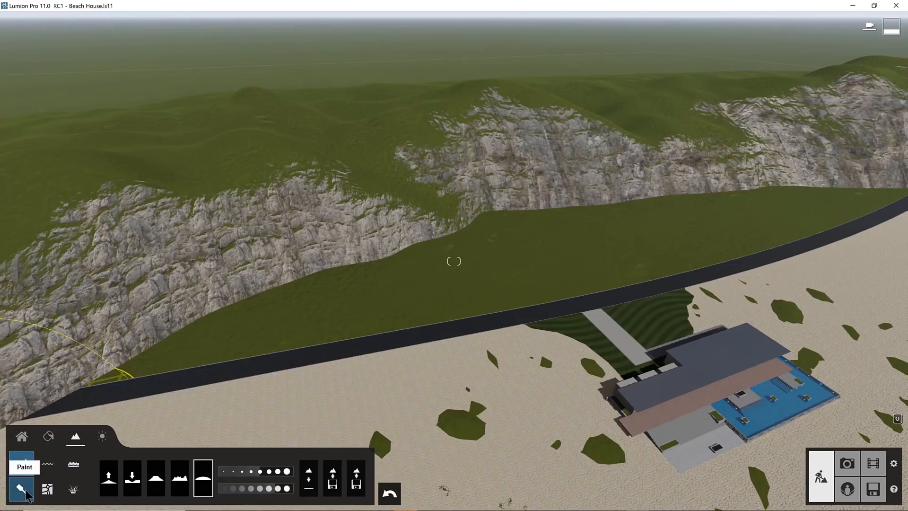
left_click(21, 489)
left_click_drag(62, 192, 387, 145)
mouse_move(695, 218)
left_mouse_down()
mouse_move(480, 233)
mouse_move(224, 286)
left_mouse_up()
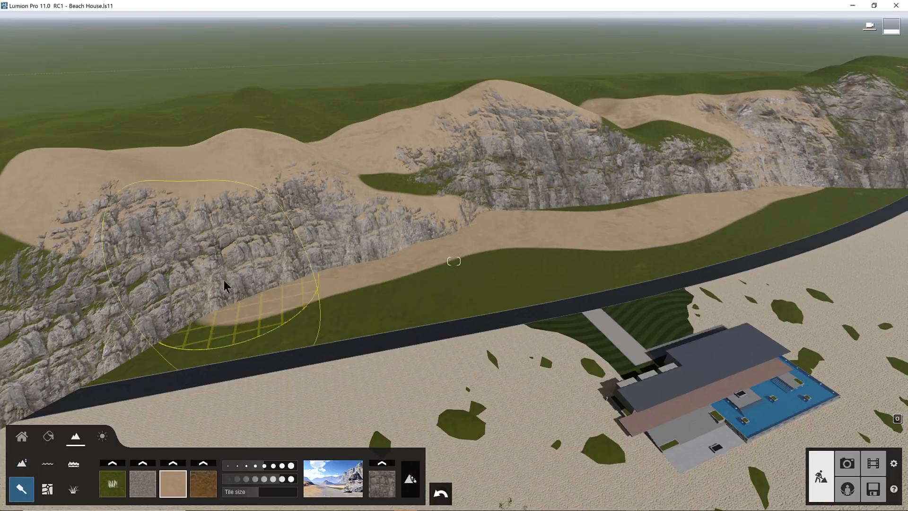
left_click(339, 484)
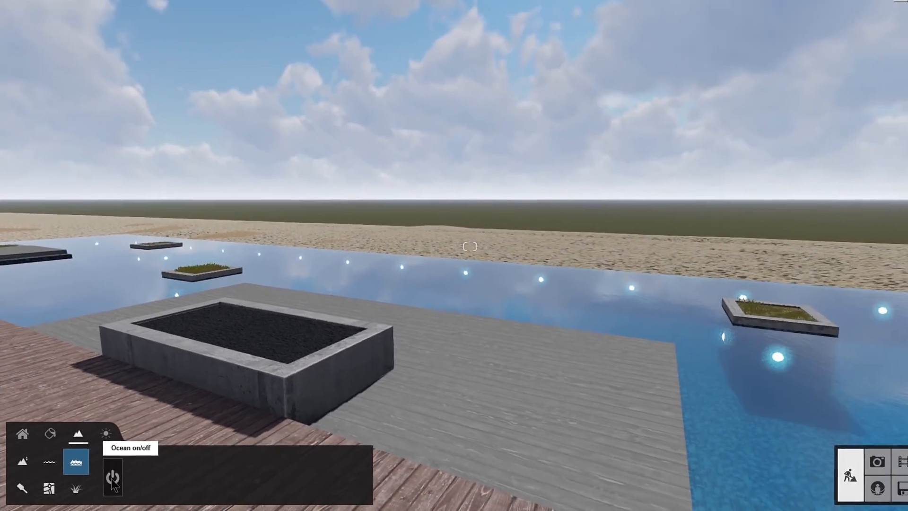
Turn on the ocean and lower its wave intensity and turbidity for calm, clear water in front of the house.
left_click(217, 451)
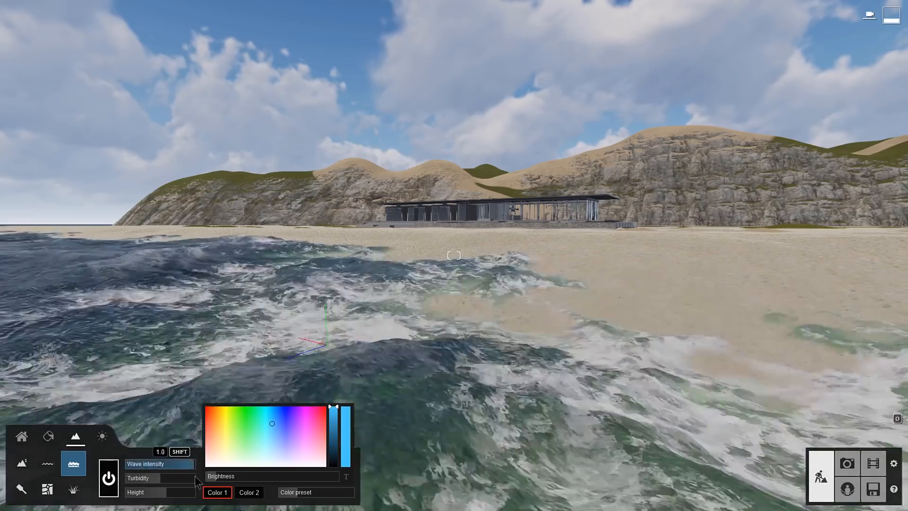
left_click_drag(160, 464, 126, 477)
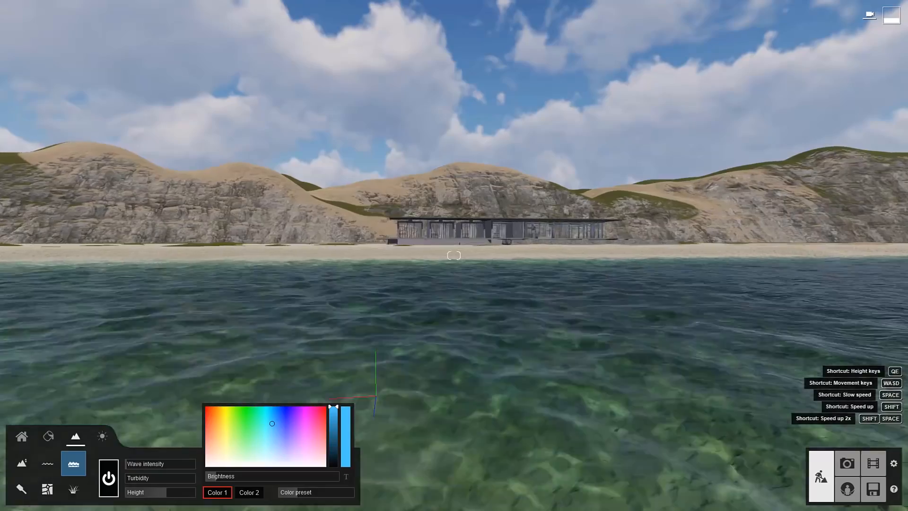
key("w")
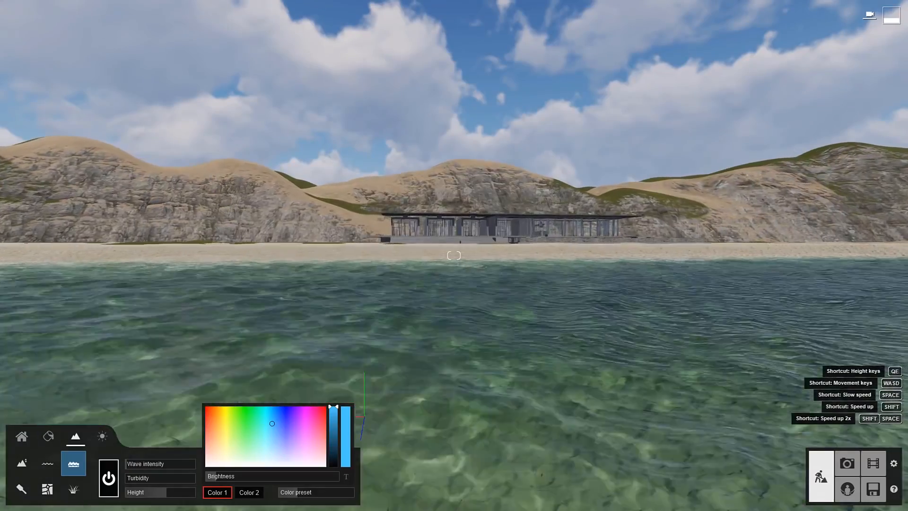
key("w")
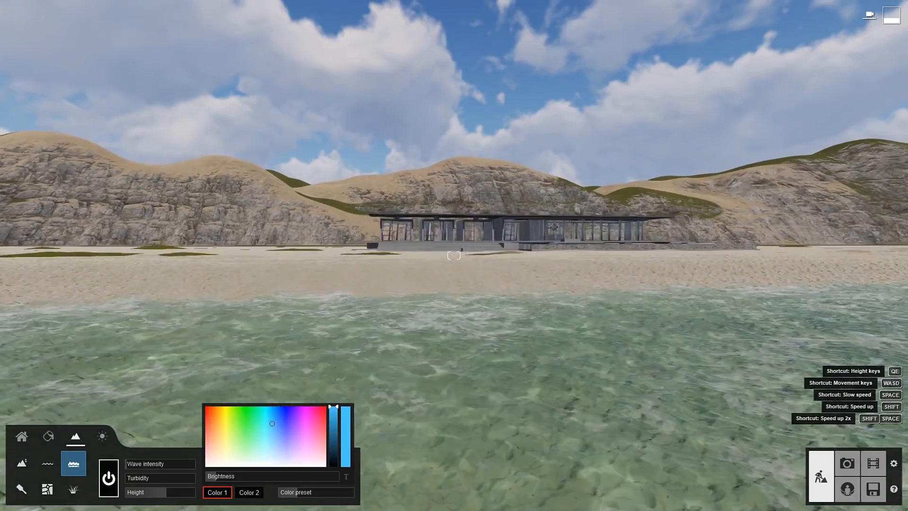
key("w")
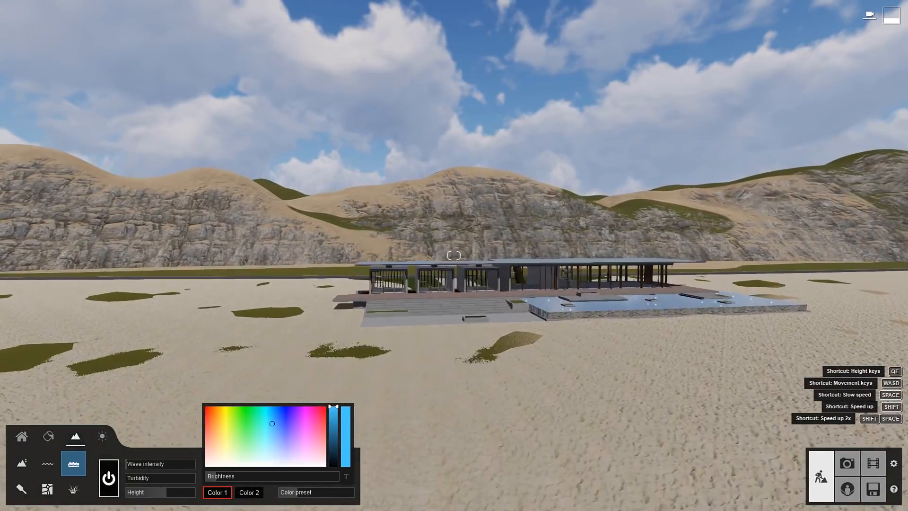
key("w")
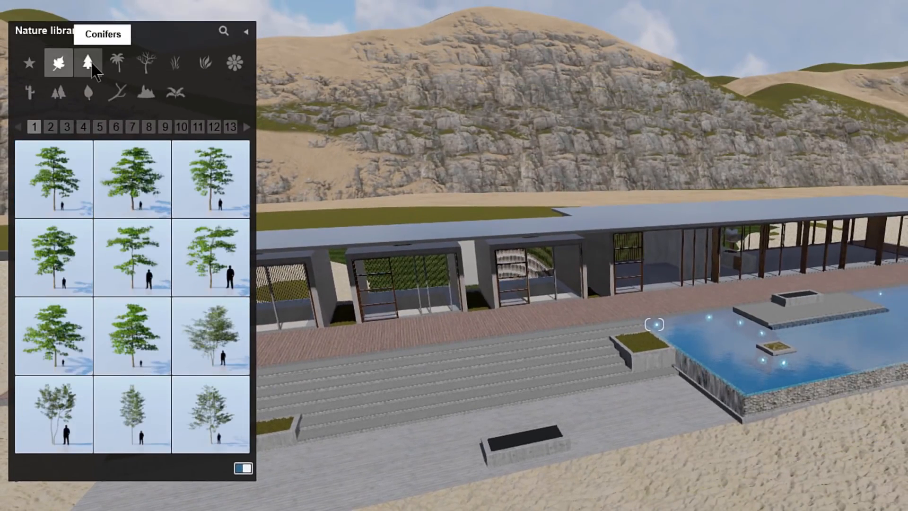
Browse the nature library's conifers and palms, going through the palm pages up to page 8.
left_click(89, 65)
left_click(116, 66)
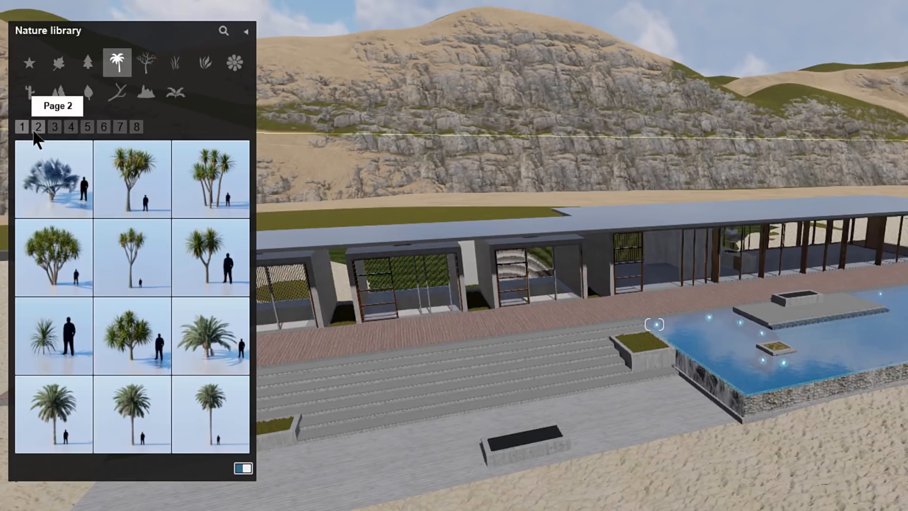
left_click(55, 127)
left_click(71, 127)
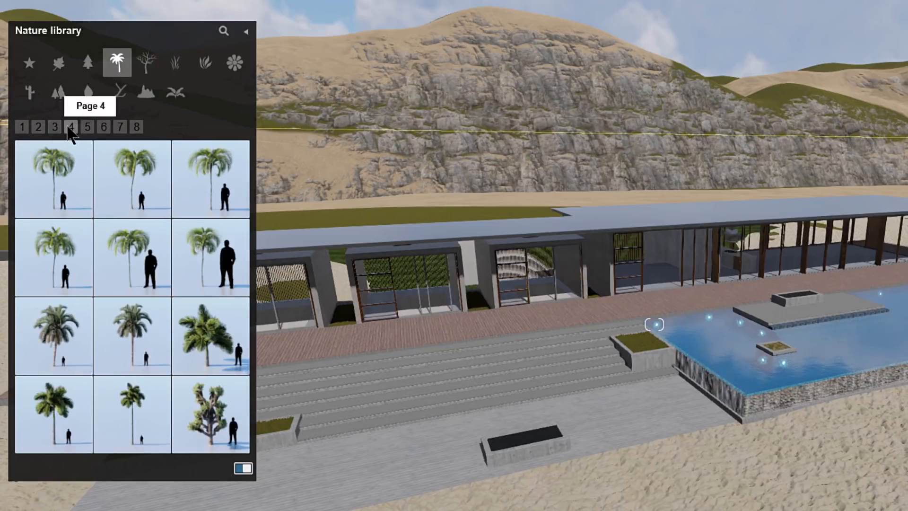
left_click(88, 127)
left_click(120, 128)
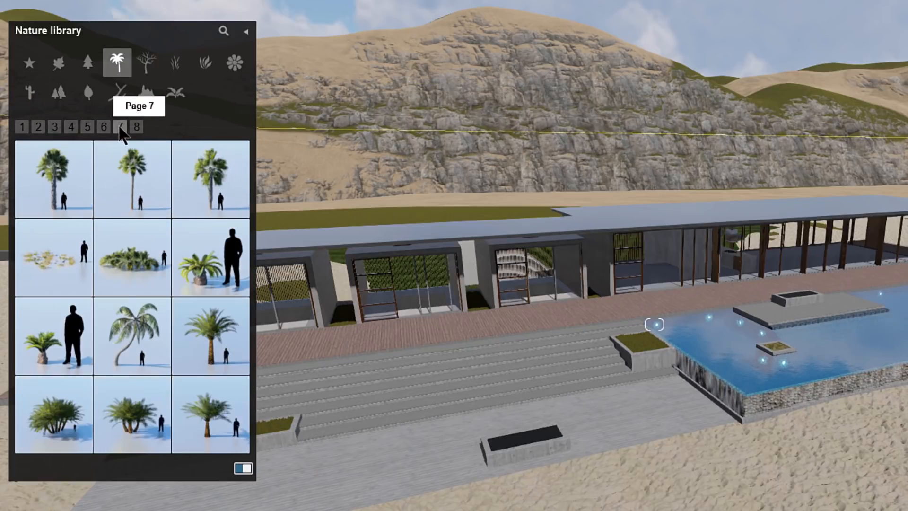
left_click(136, 127)
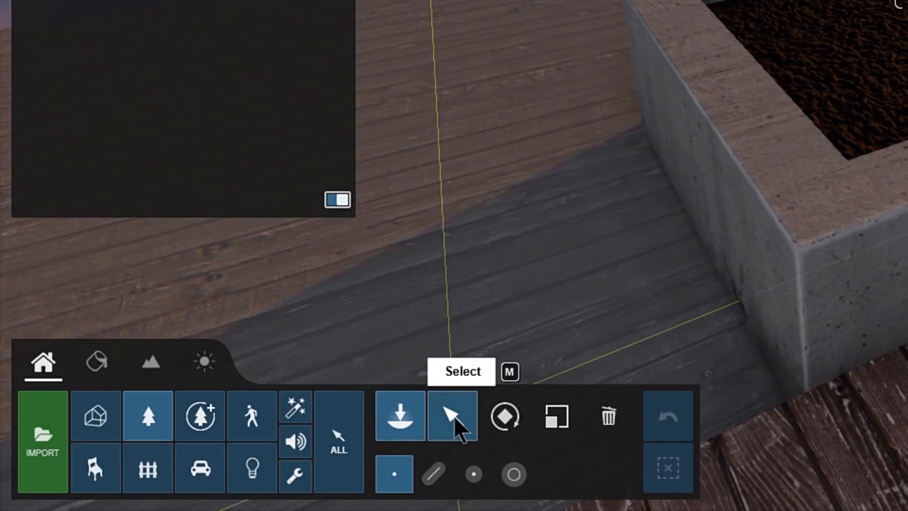
Look through the Select, Rotate, Scale, Delete and Place tools available for nature objects.
left_click(452, 415)
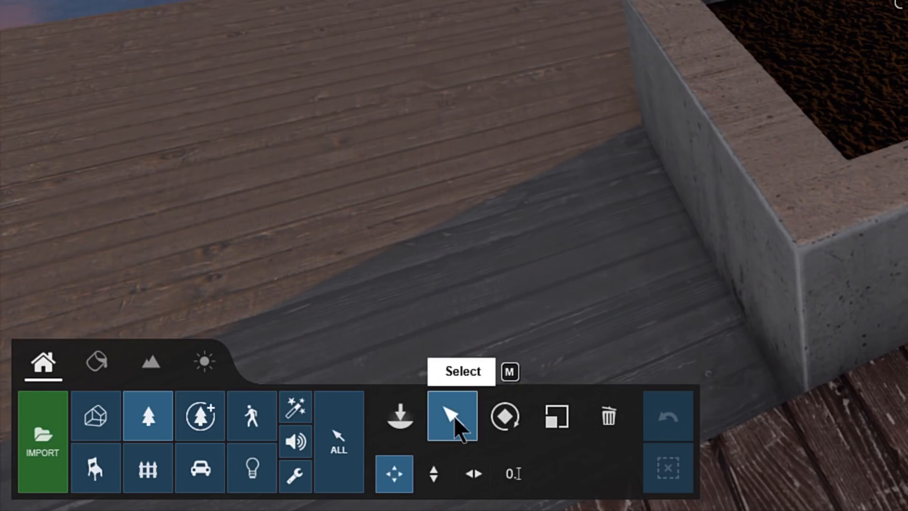
left_click(513, 425)
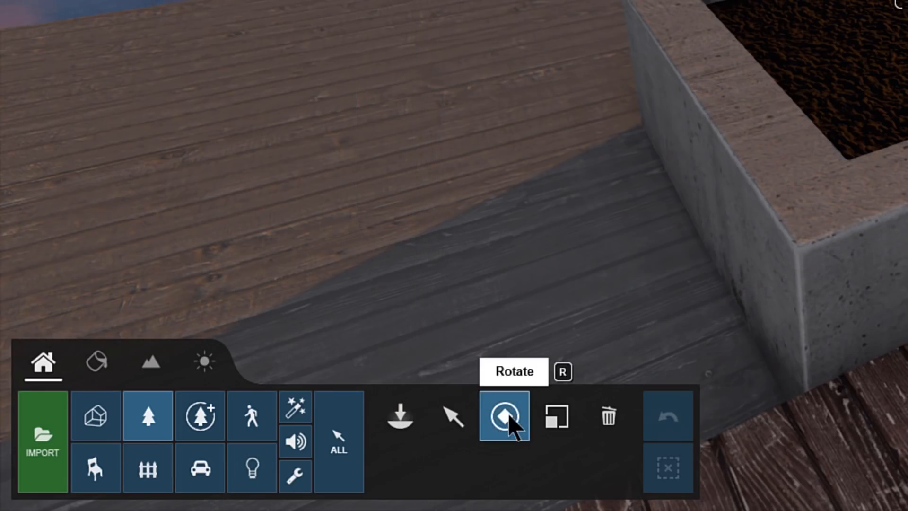
left_click(561, 415)
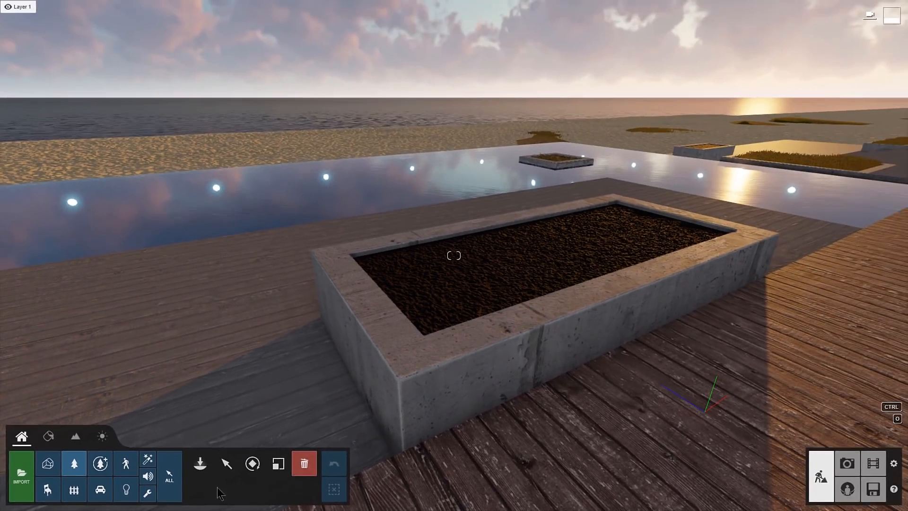
left_click(395, 430)
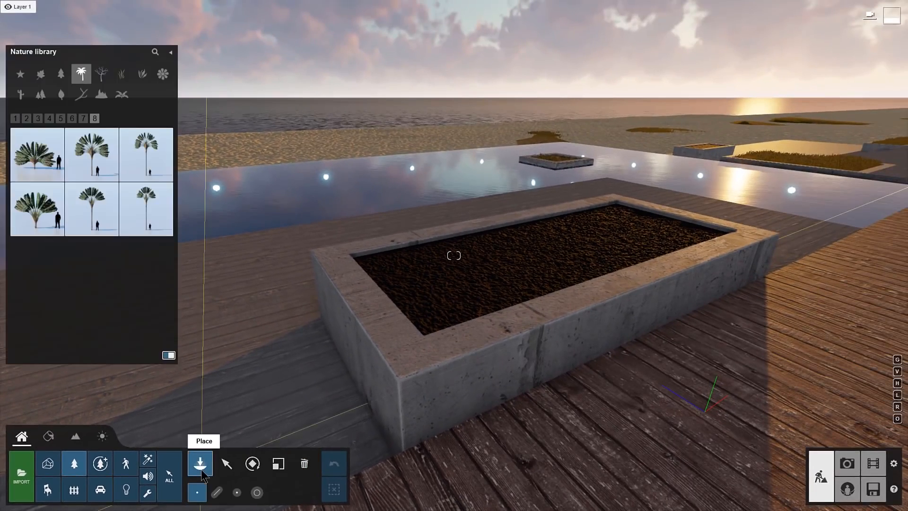
Place the volumetric fire 02 effect in the concrete fire pit and adjust its width and length to fill the basin.
left_click(150, 462)
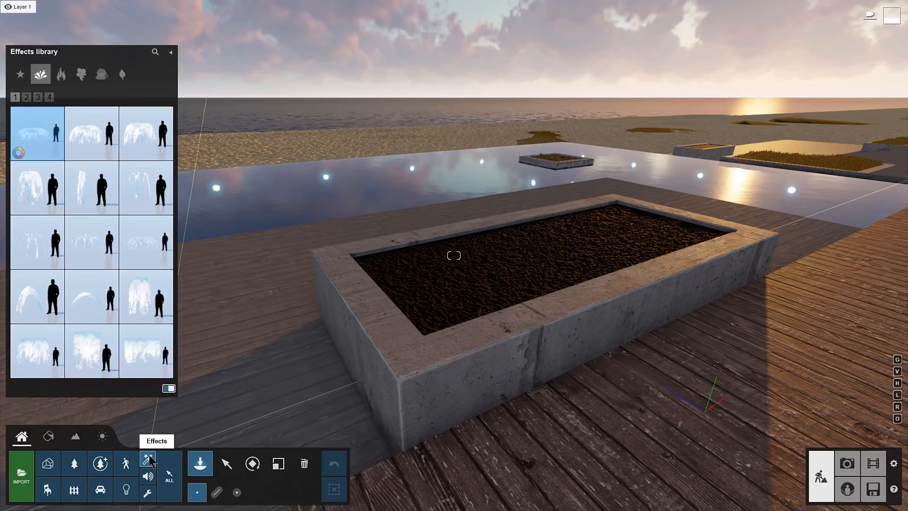
left_click(64, 78)
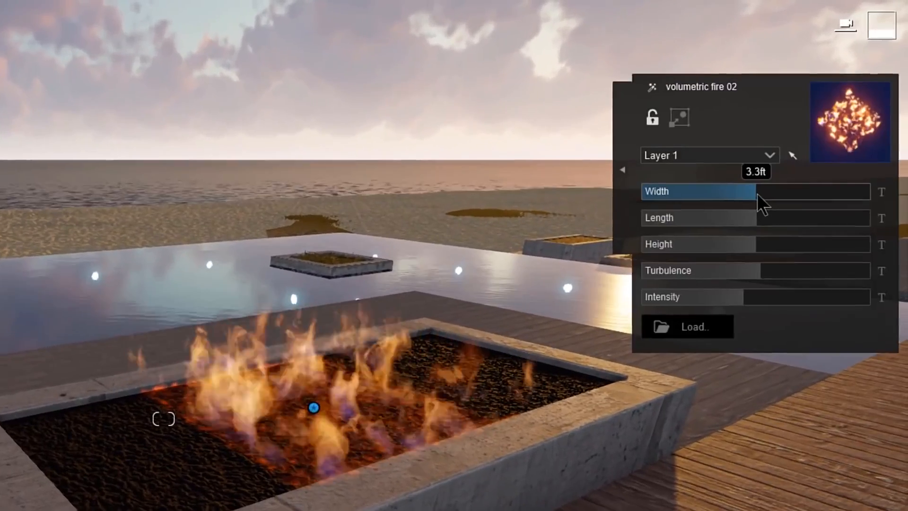
left_click_drag(756, 194, 763, 227)
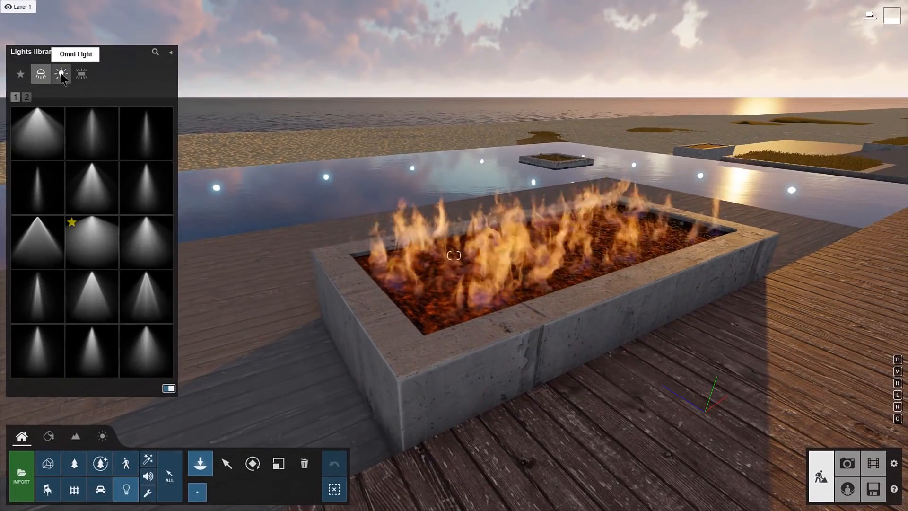
Place an omni light over the centre of the fire pit and raise it above the flames.
left_click(62, 75)
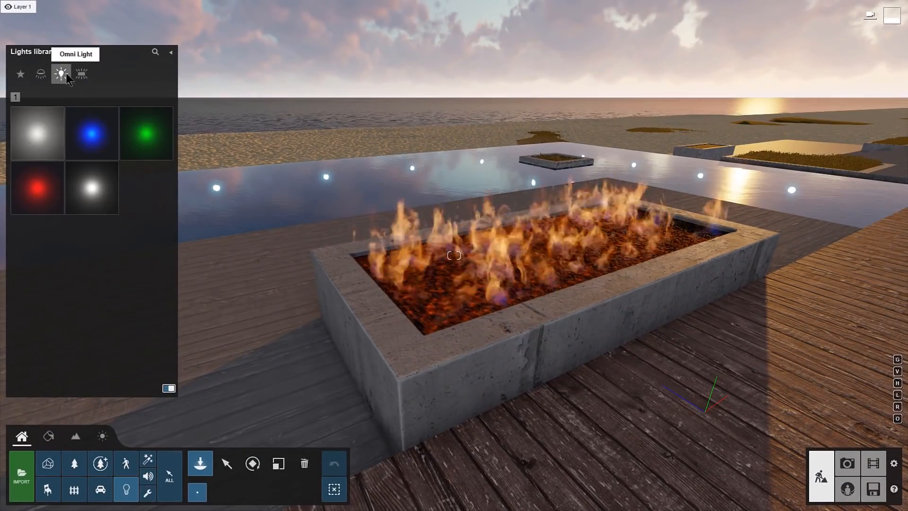
left_click(81, 74)
left_click(61, 74)
left_click(91, 187)
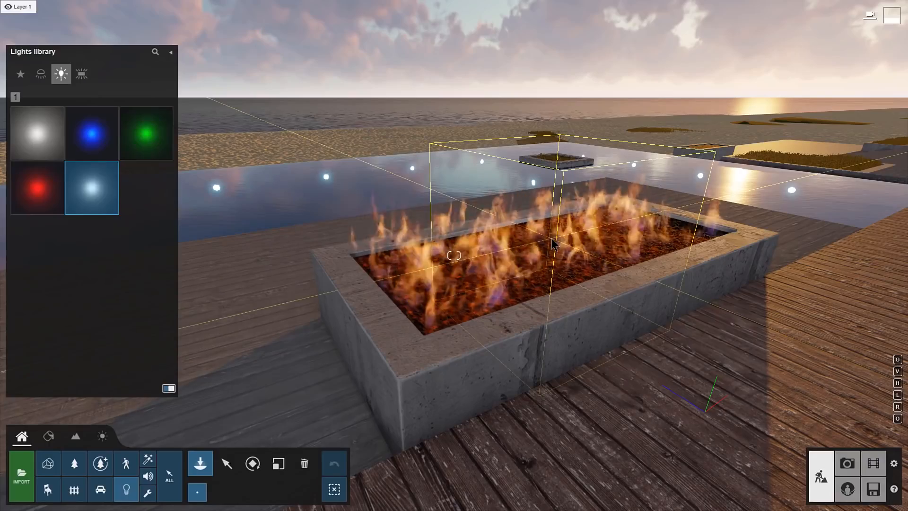
key("h")
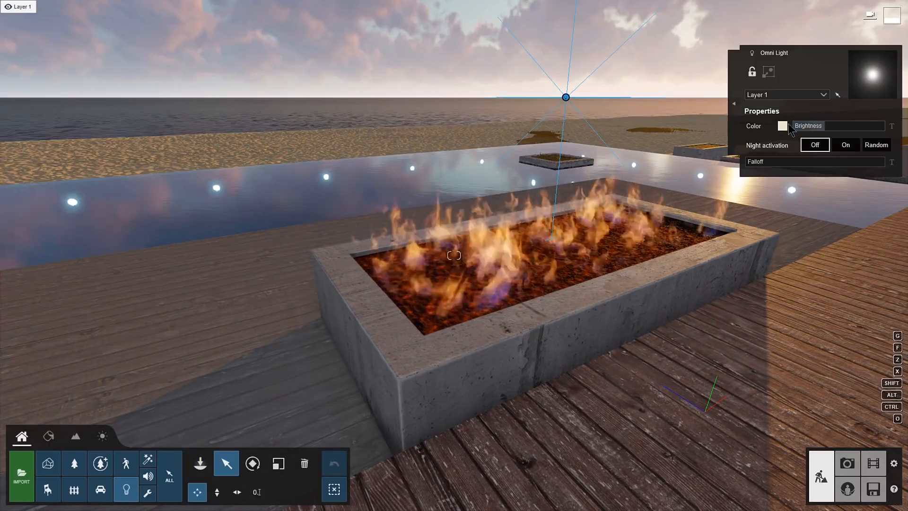
Shift the fire pit omni light's colour to a warmer hue and adjust its brightness.
left_click(782, 126)
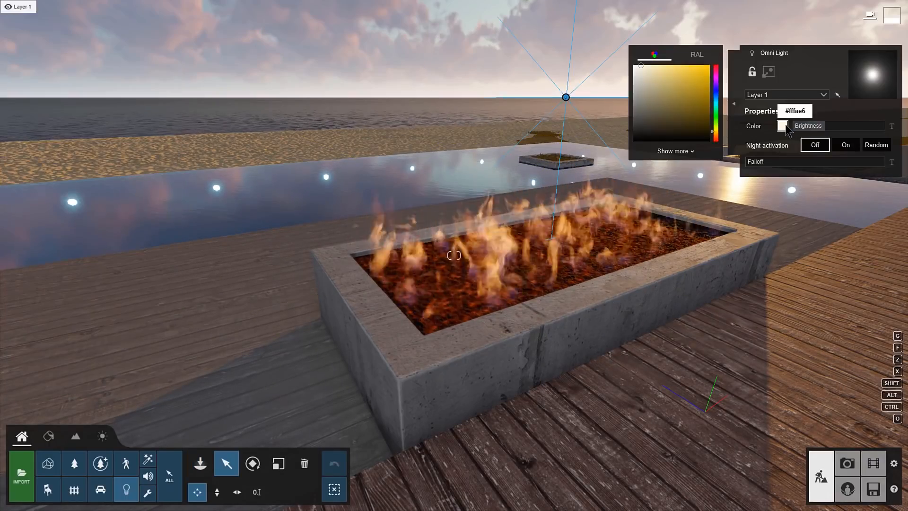
left_click(715, 134)
left_click_drag(794, 126, 816, 126)
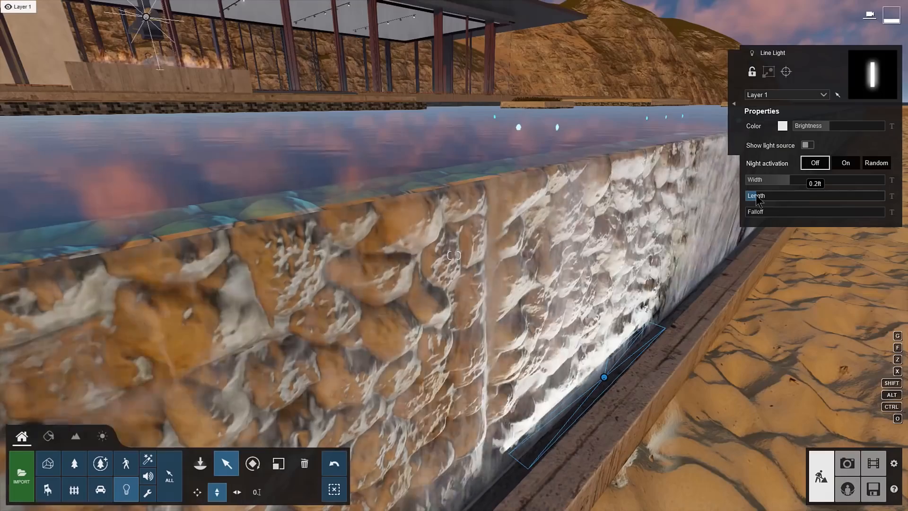
Adjust the dimensions of the line light at the base of the pool's waterfall wall.
left_click_drag(768, 181, 818, 186)
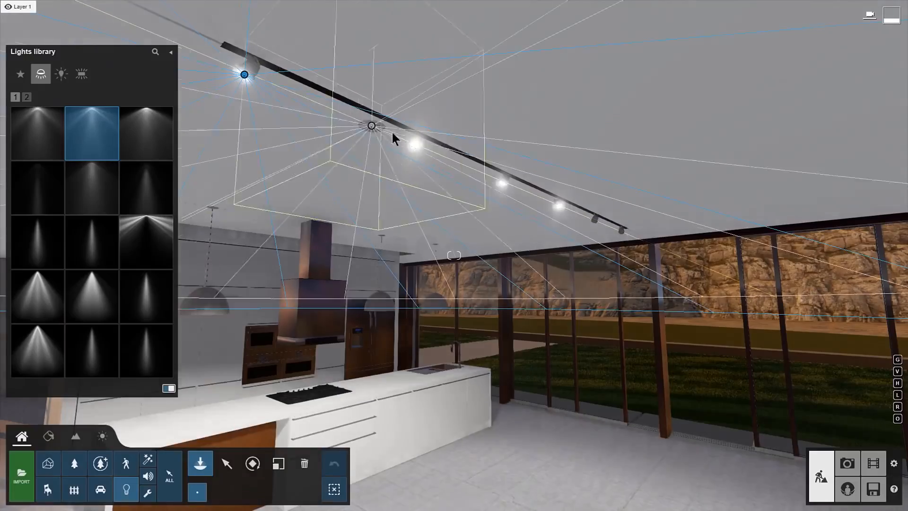
Place Lamp02 spotlights on the remaining fixtures along the kitchen's ceiling track.
left_click(504, 183)
left_click(560, 205)
left_click(596, 220)
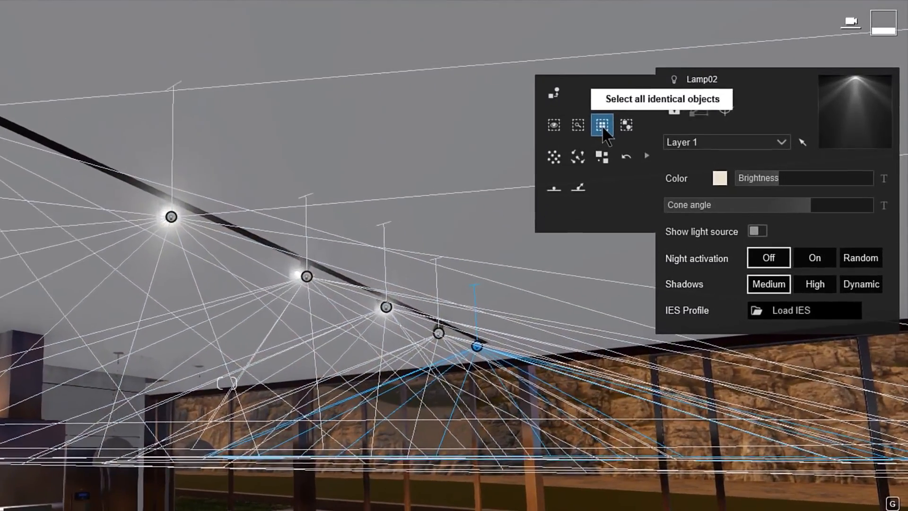
Select all identical Lamp02 spotlights along the kitchen's ceiling track and narrow their cone angle.
left_click(702, 84)
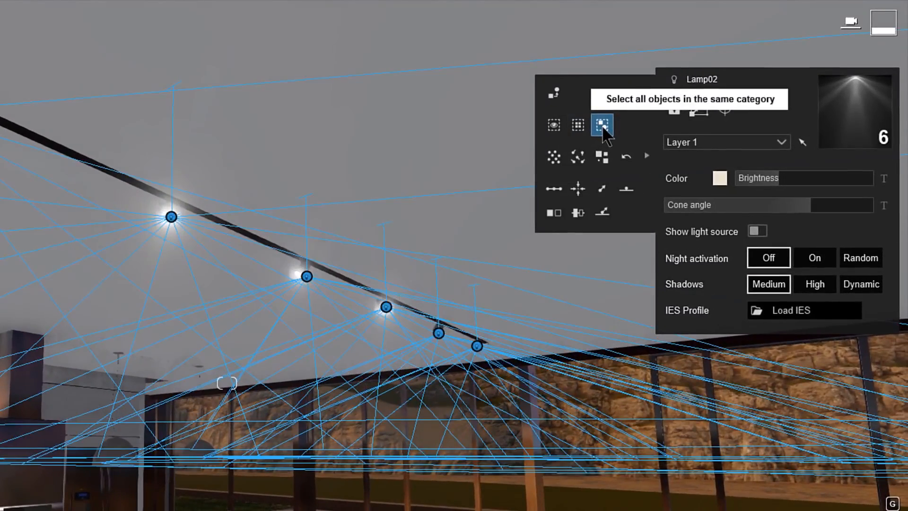
left_click(842, 146)
left_click_drag(810, 219, 734, 208)
left_click_drag(761, 178, 775, 198)
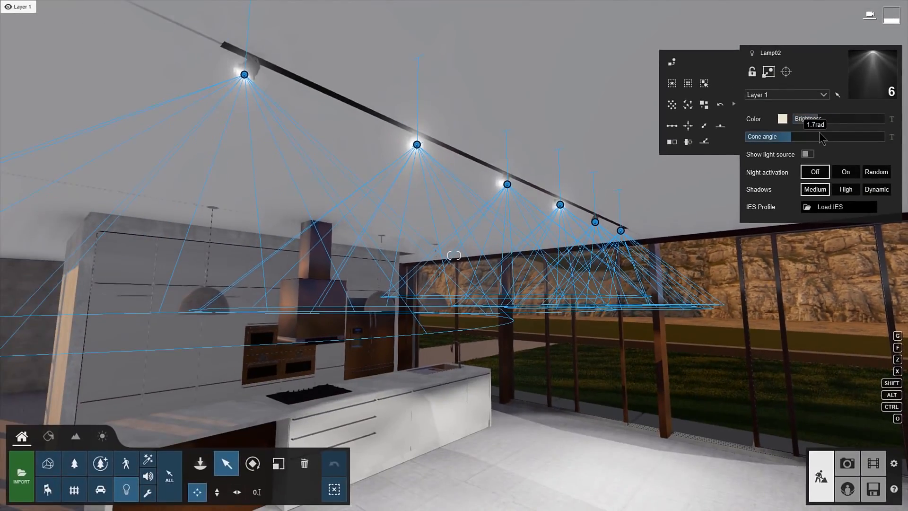
Give the selected Lamp02 spotlights a warm yellow colour and load the IES profile CDM-i_25W_40deg.ies for them.
left_click(782, 120)
left_click_drag(646, 130, 647, 134)
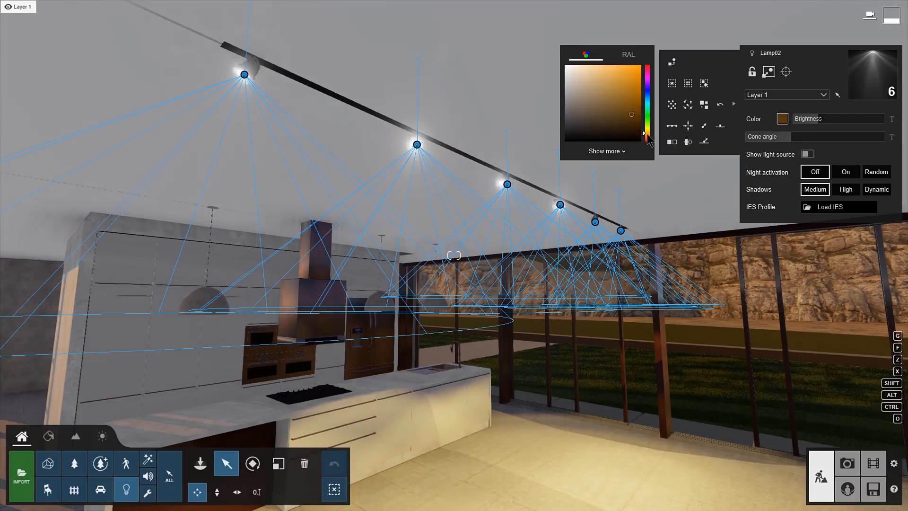
left_click(839, 211)
left_click(264, 243)
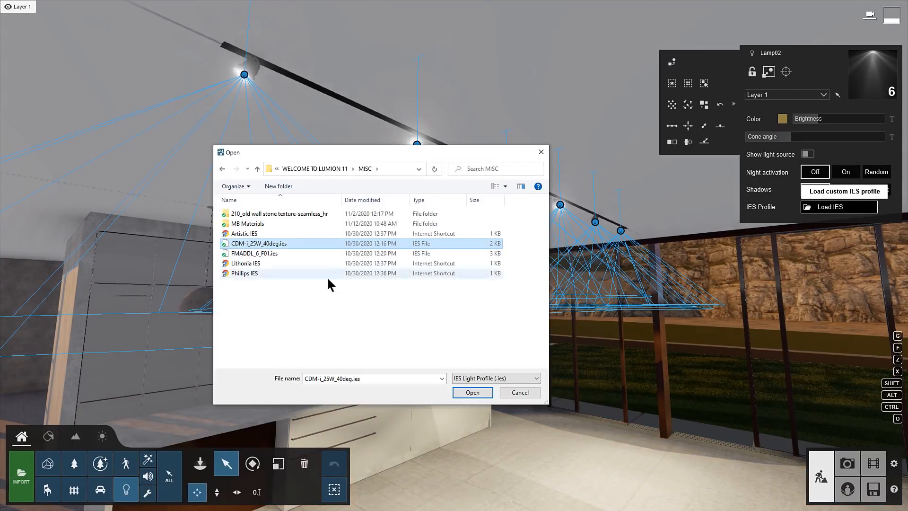
left_click(472, 392)
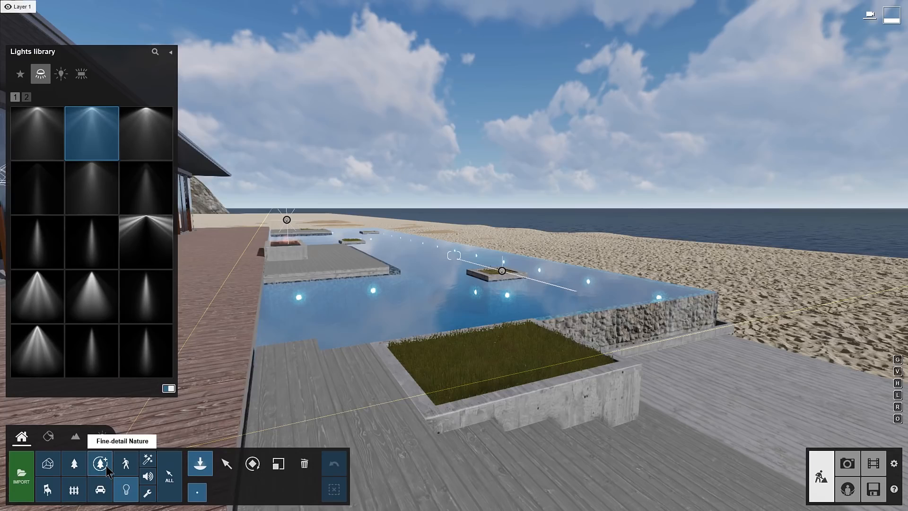
Place the fine-detail palm with the swollen trunk in the grass planter beside the pool, adjust its rotation and size, and inspect it.
left_click(100, 463)
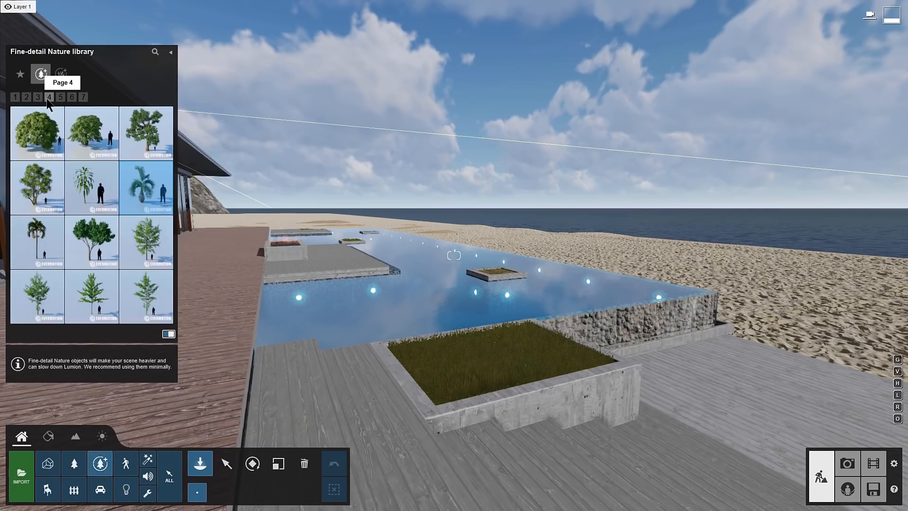
left_click(155, 195)
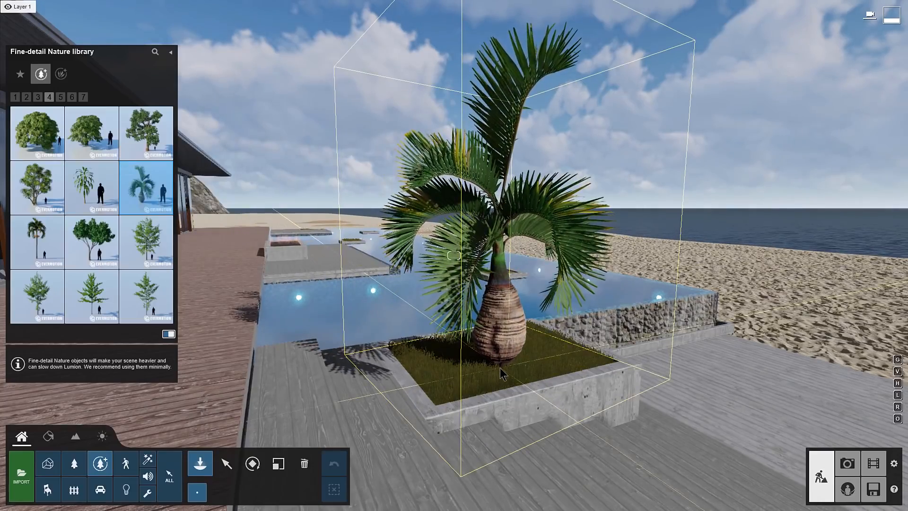
key("r")
key("l")
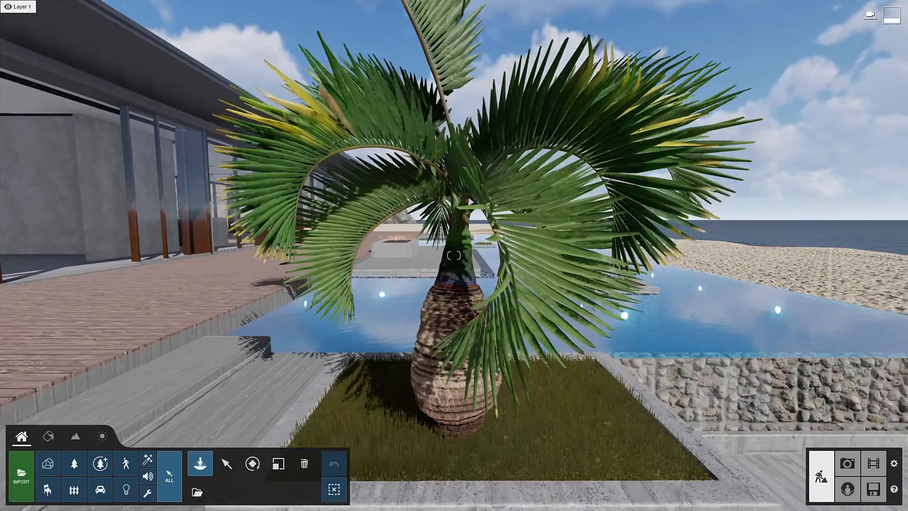
key("w")
key("a")
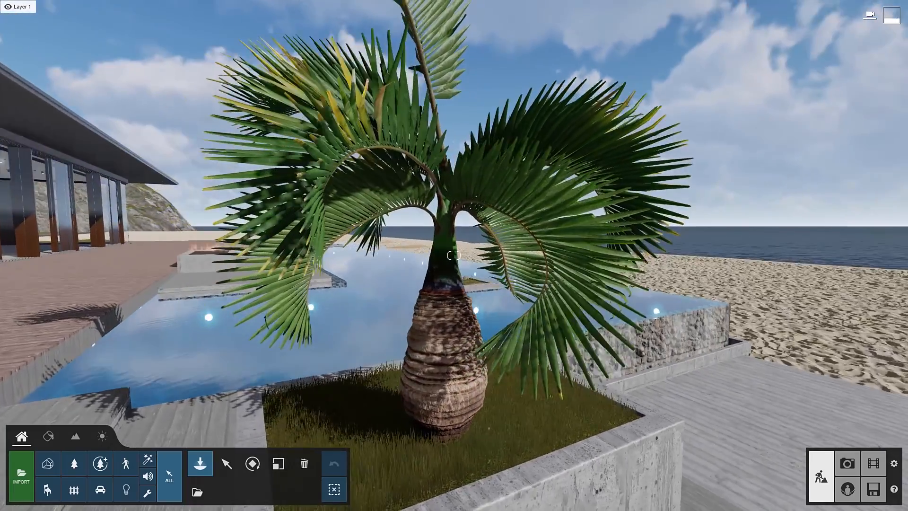
key("a")
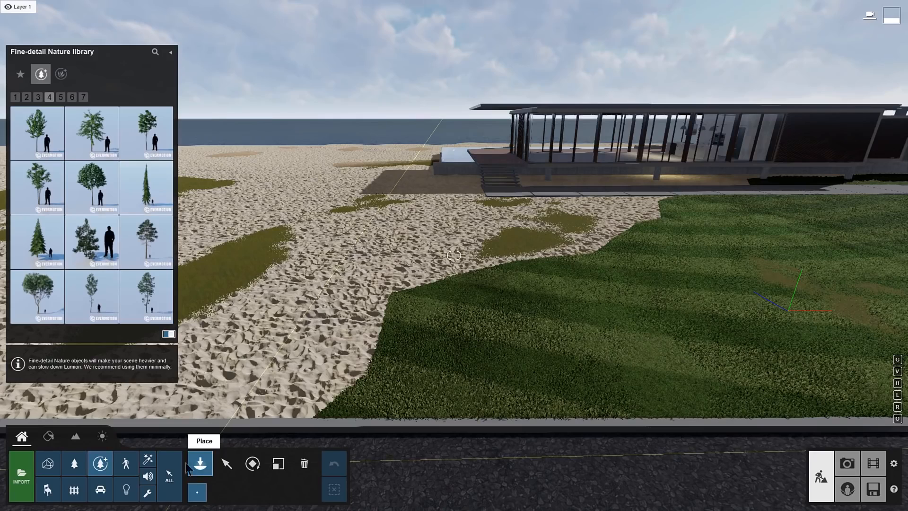
Place a multi-point row of CurlyPalmSmall 002 plants along the lawn's sandy edge, from the road curb to the house path.
left_click(76, 462)
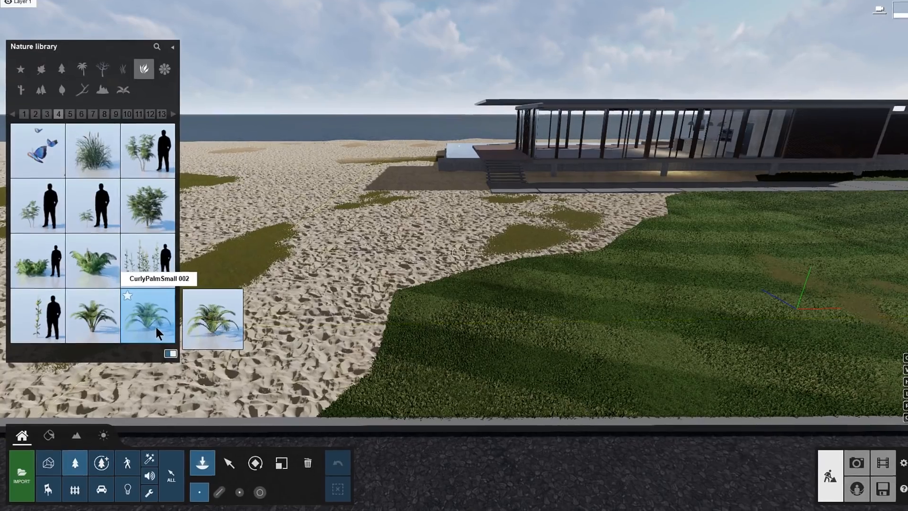
left_click(156, 329)
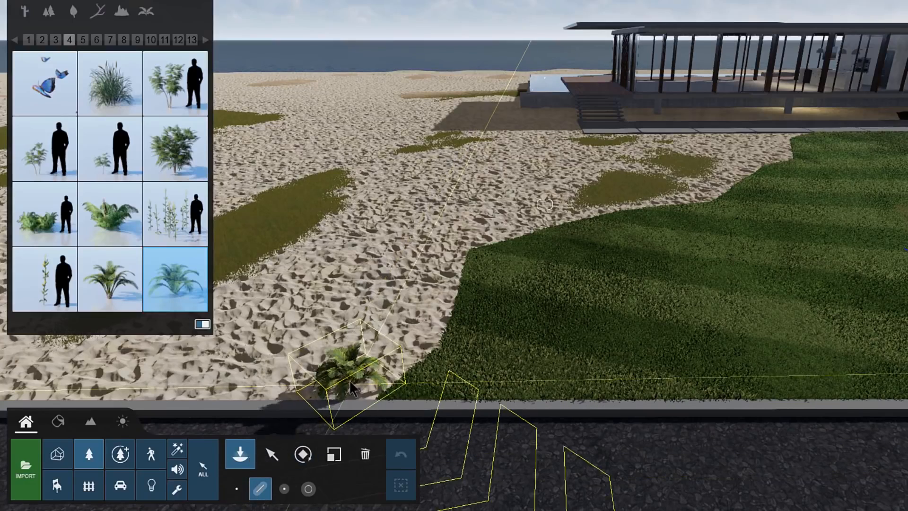
left_click(349, 380)
left_click(424, 330)
left_click(451, 244)
left_click(580, 206)
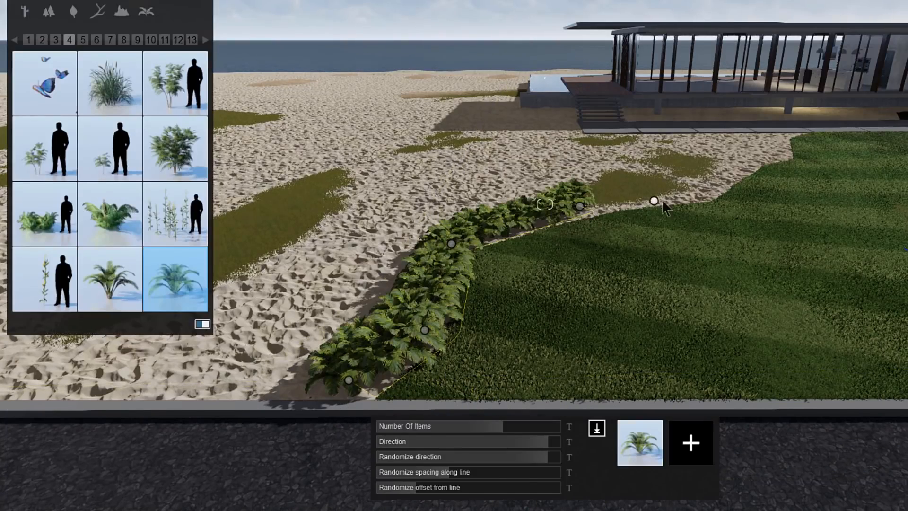
left_click(708, 188)
left_click(762, 158)
left_click(787, 159)
left_click(787, 139)
left_click(798, 134)
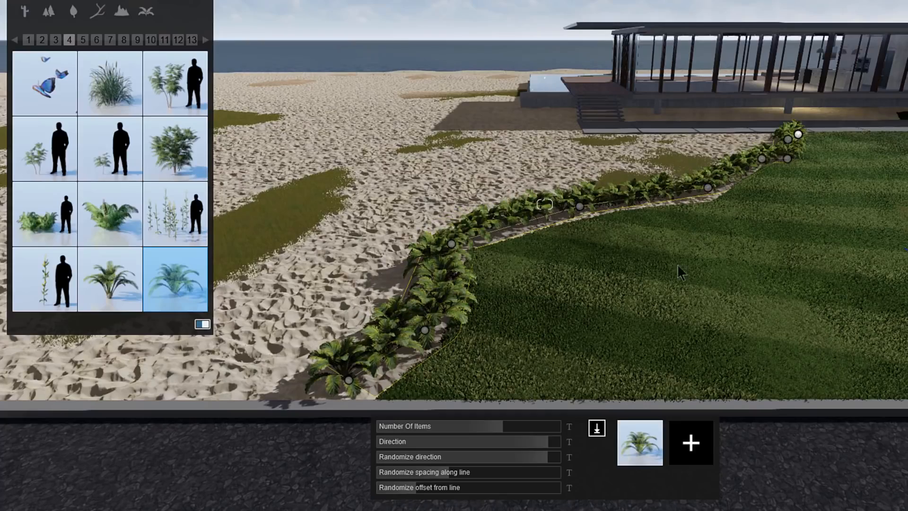
Thin out the plant row, randomize its spacing and offset from the line more strongly, and add Chinese Mahonia S 04 to the mix.
left_click_drag(528, 442, 539, 473)
left_click_drag(400, 487, 449, 493)
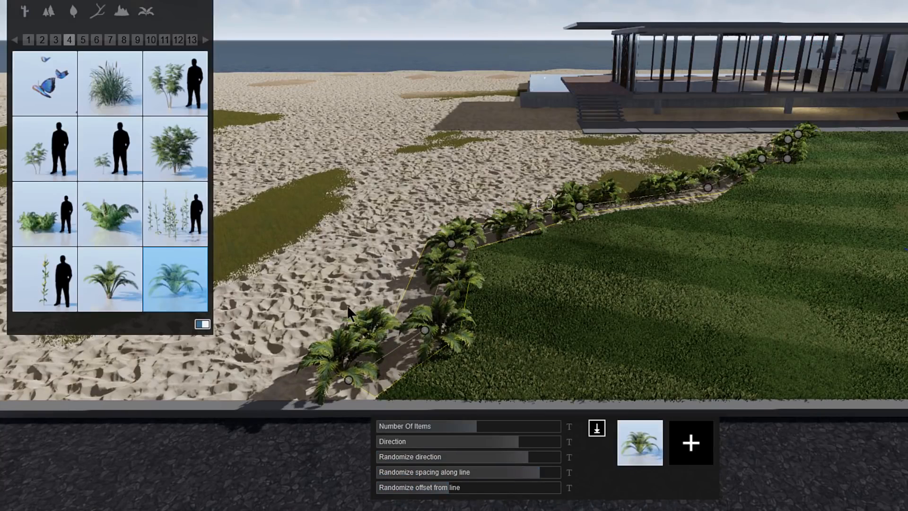
mouse_move(182, 140)
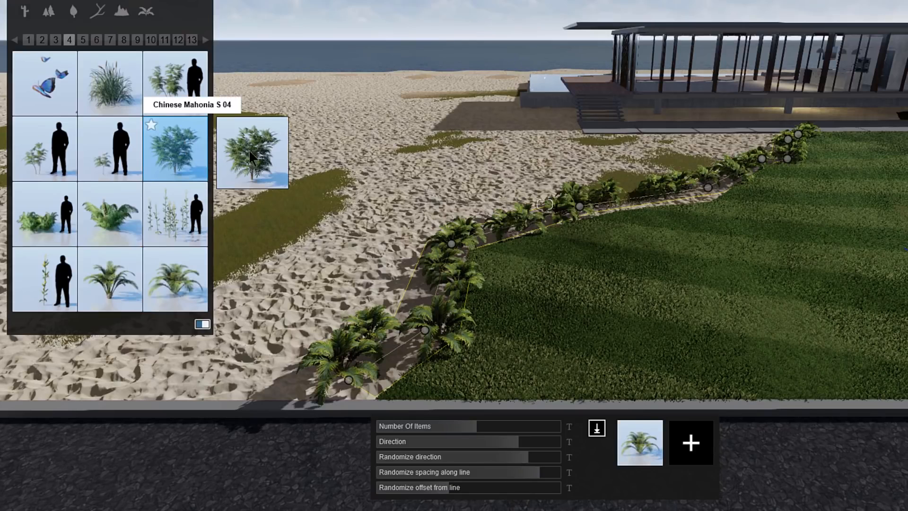
left_click(702, 450)
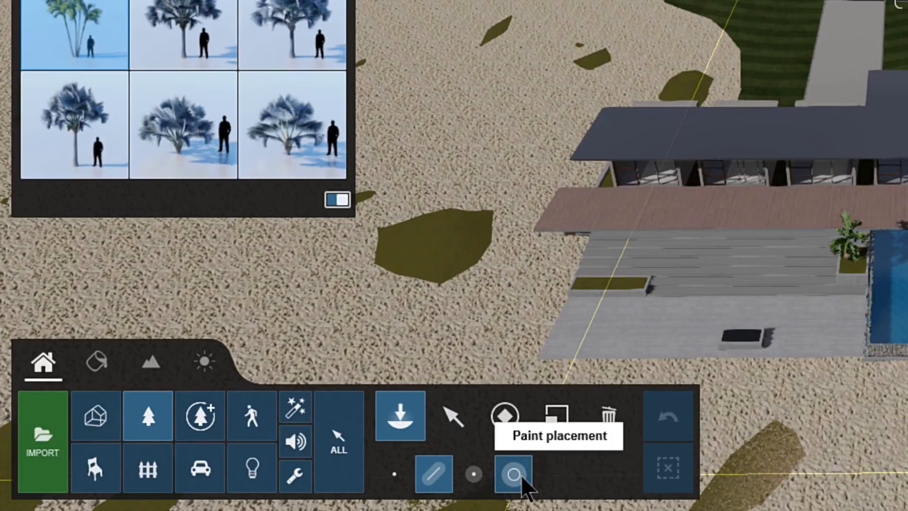
Paint Alexandra Palm Large trees across the terrain behind the house at a reduced density.
left_click(520, 475)
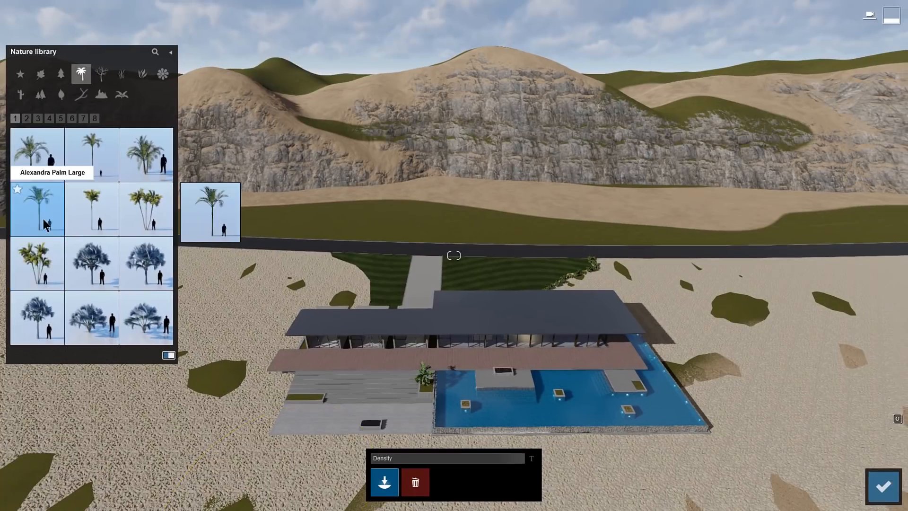
left_click(44, 219)
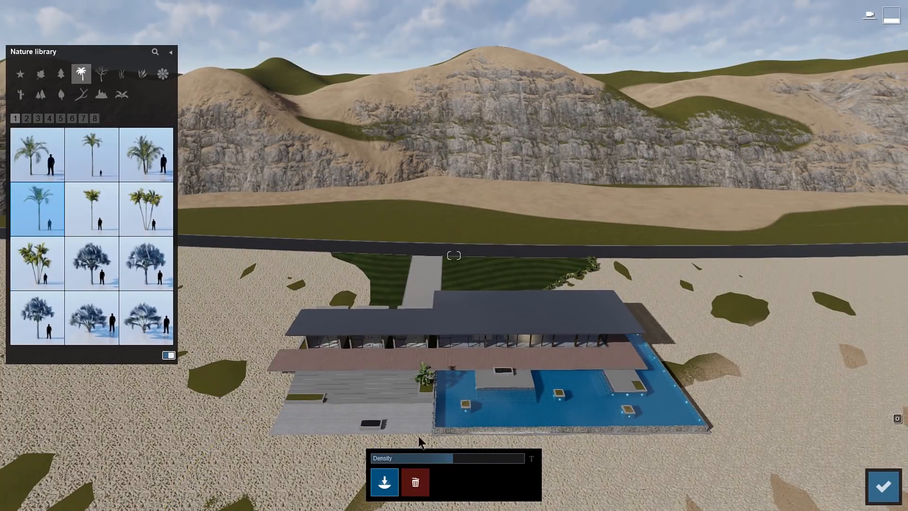
left_click_drag(201, 214, 295, 221)
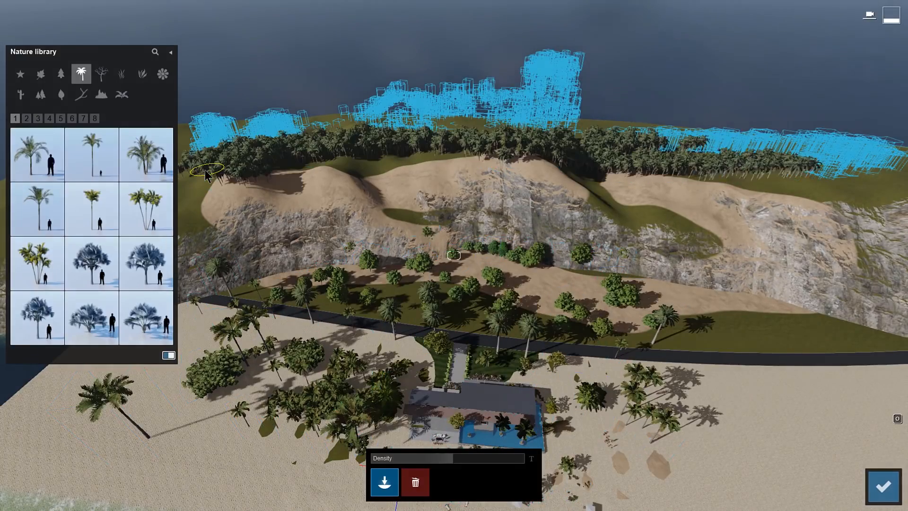
left_click(883, 486)
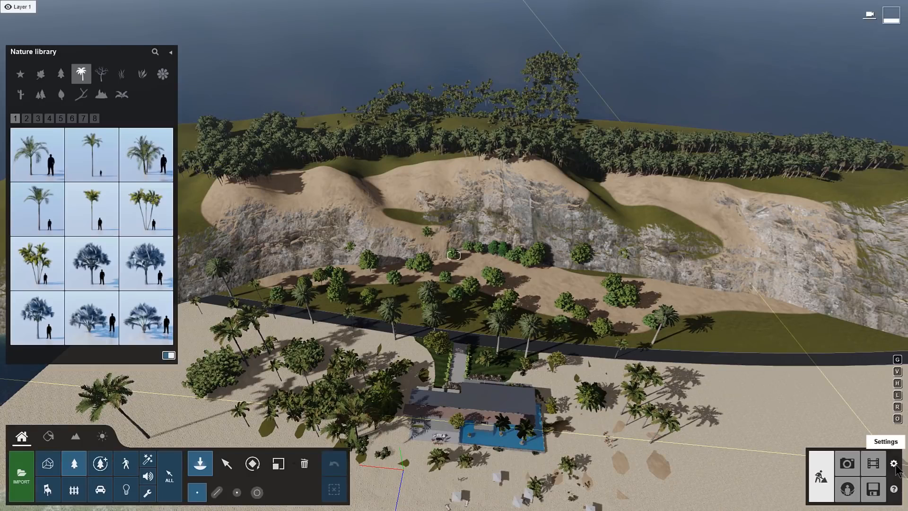
Turn off the use of proxies in the image settings.
left_click(893, 465)
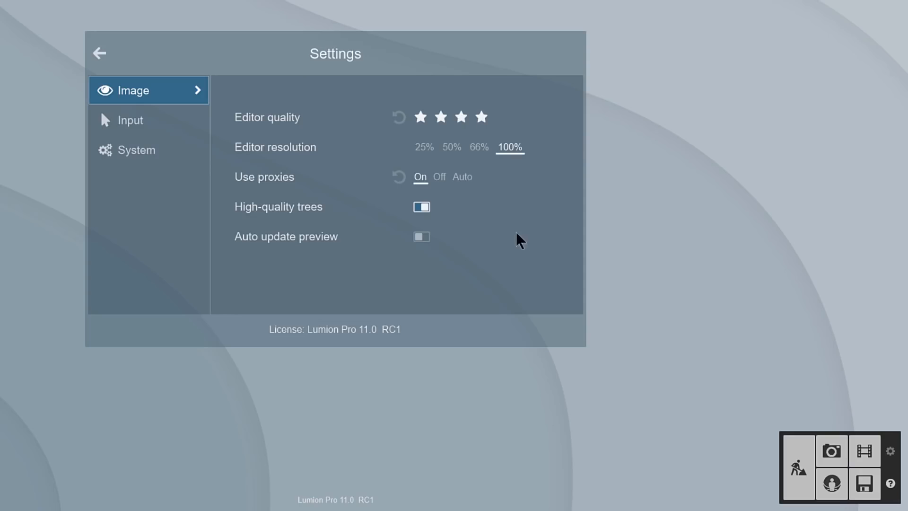
left_click(439, 178)
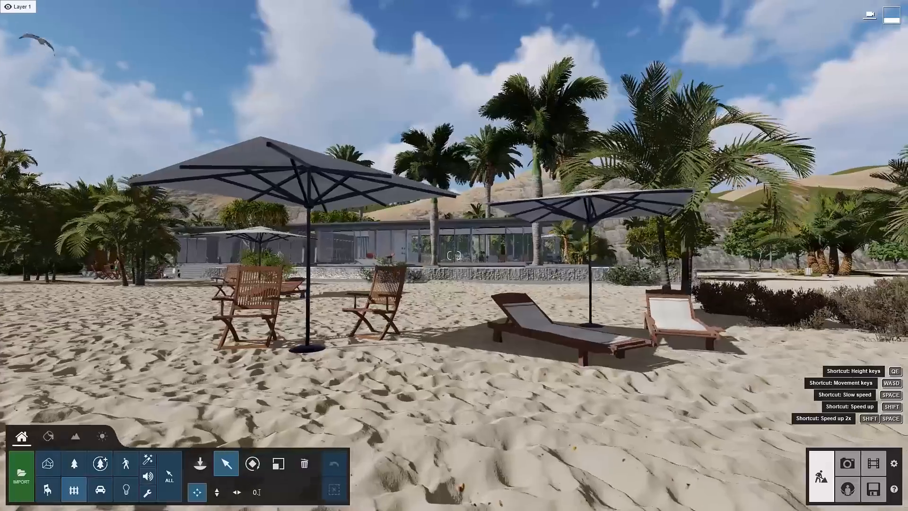
Rotate the front GardenChair 005 on the beach slightly towards the large parasol.
key("w")
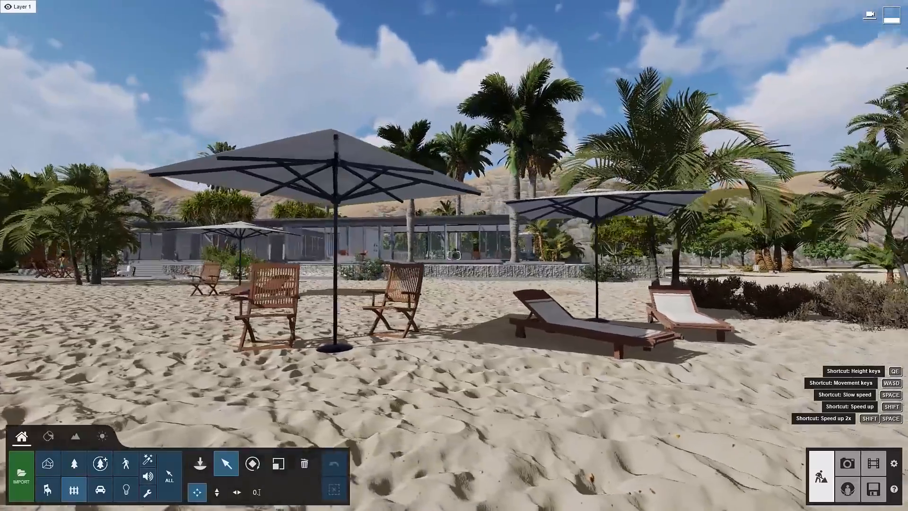
key("a")
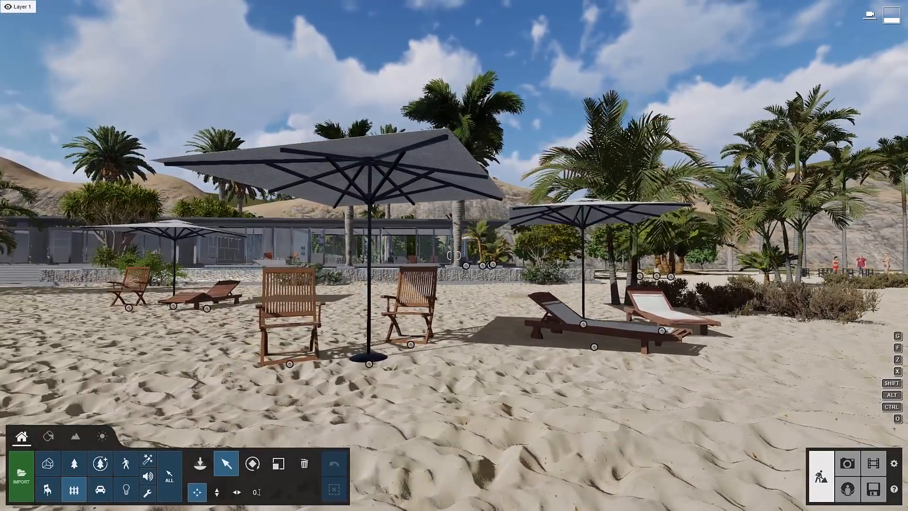
left_click(297, 307)
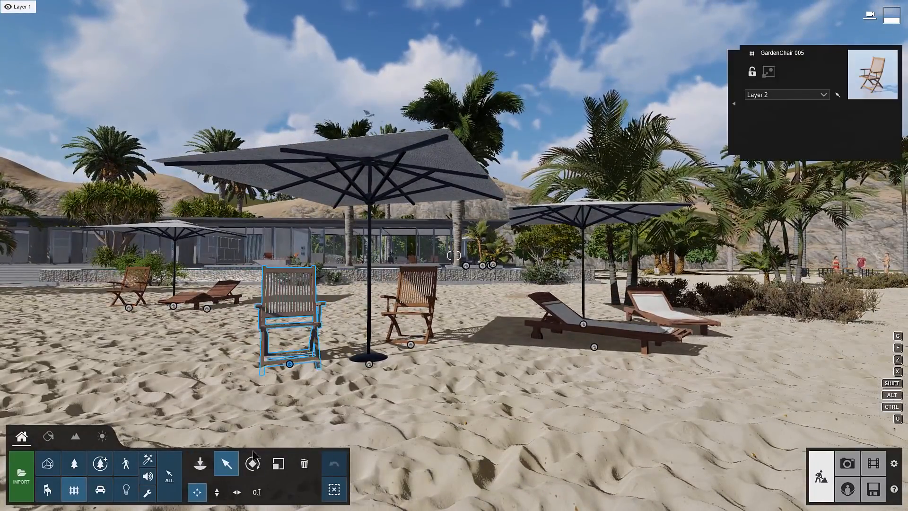
key("r")
left_click_drag(289, 364, 321, 382)
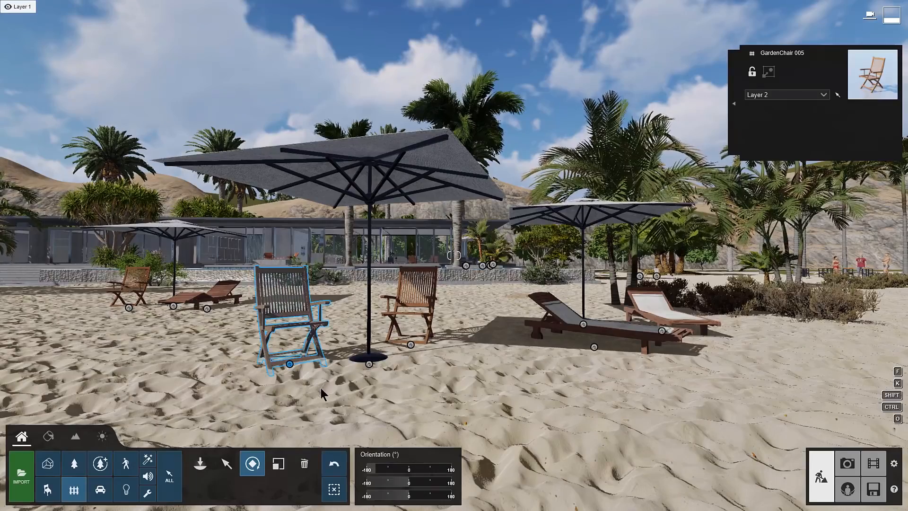
Scale down the large beach parasol and delete the garden chair standing just behind it.
left_click(285, 460)
mouse_move(369, 364)
left_mouse_down()
mouse_move(368, 346)
mouse_move(367, 367)
left_mouse_up()
left_click(305, 463)
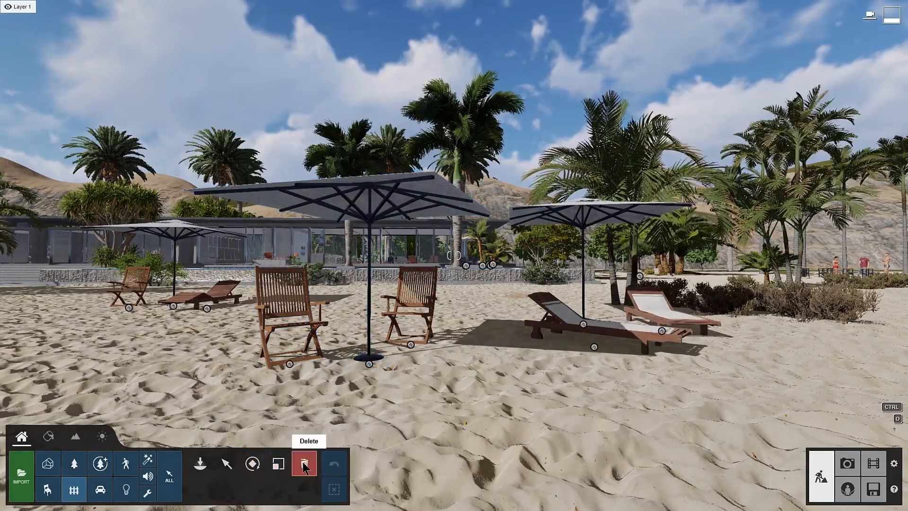
left_click(499, 308)
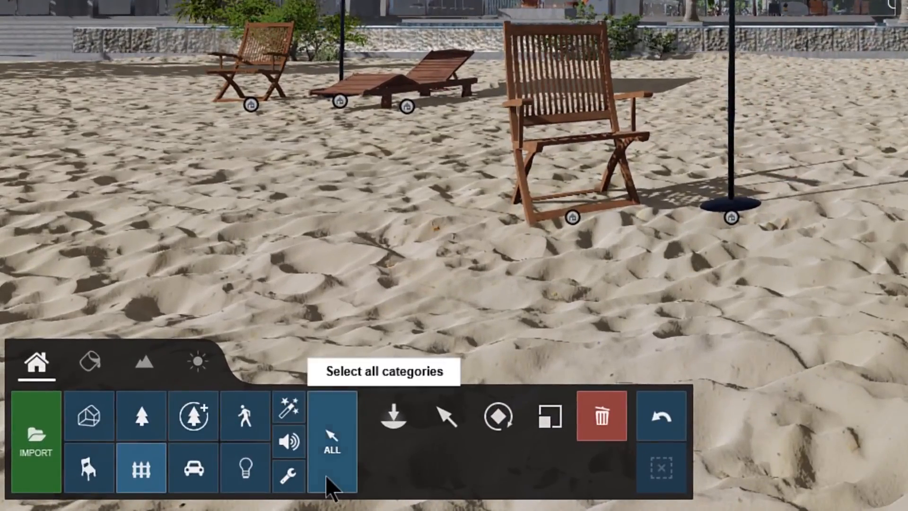
Enable selection across all object categories and adjust the transparency of PaurotisPalm 001 in the pool's planter.
left_click(330, 487)
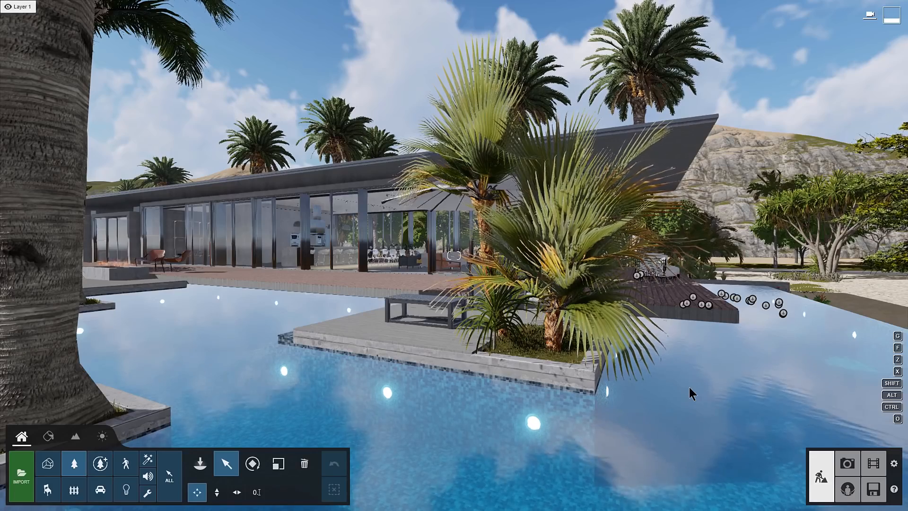
left_click(606, 336)
left_click(599, 331)
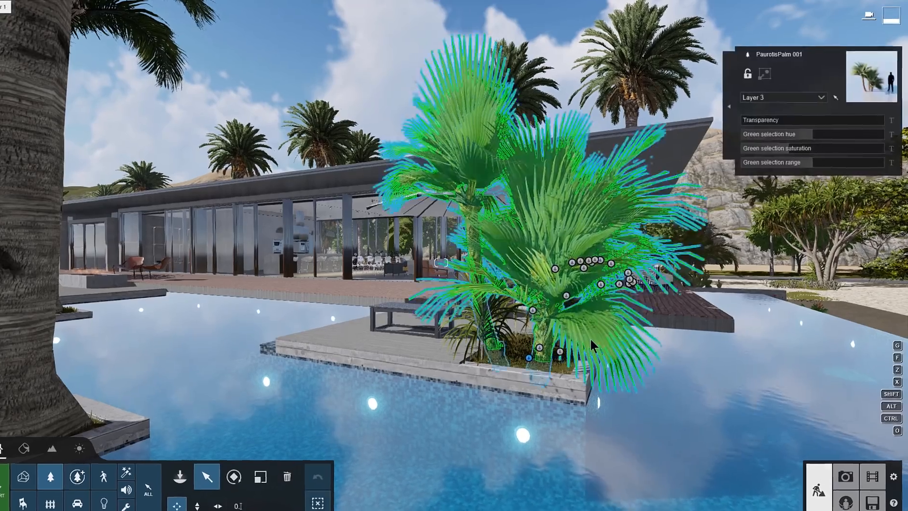
left_click_drag(750, 116, 814, 122)
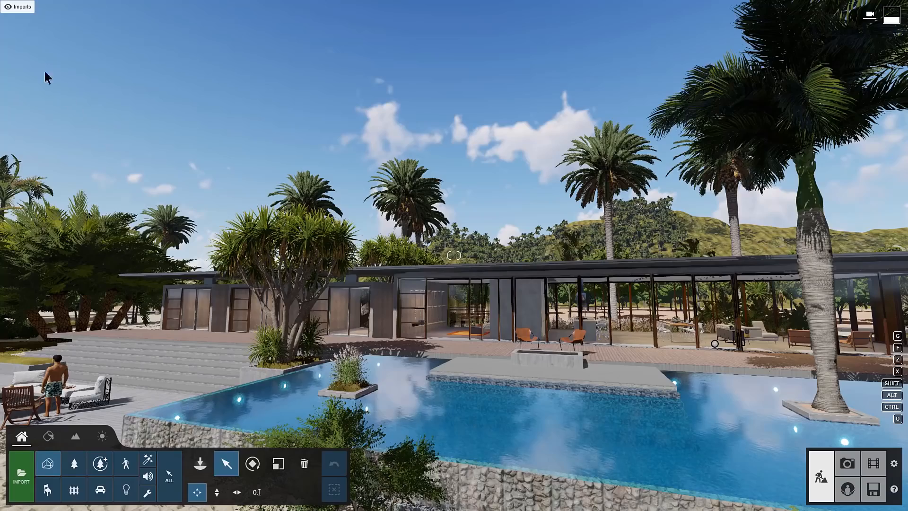
Enter Photo mode and fly the camera around on the beach to frame the house across the pool.
mouse_move(14, 16)
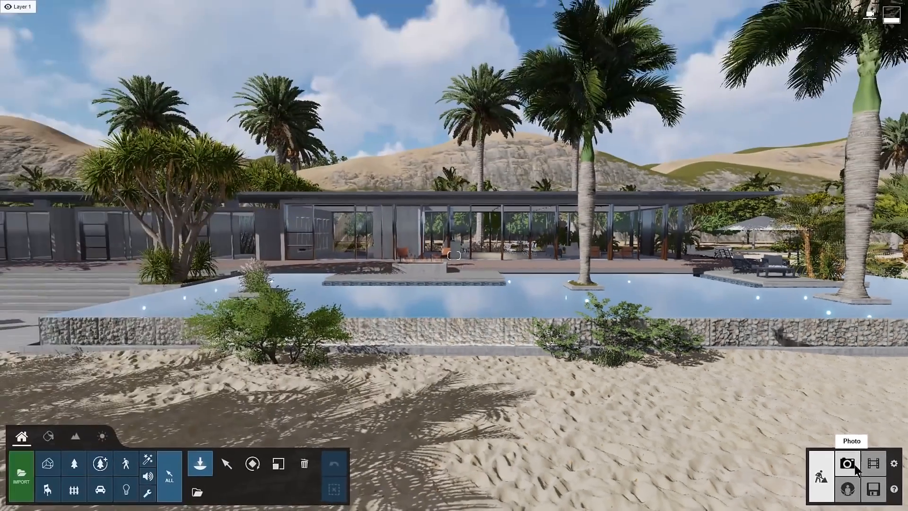
left_click(847, 463)
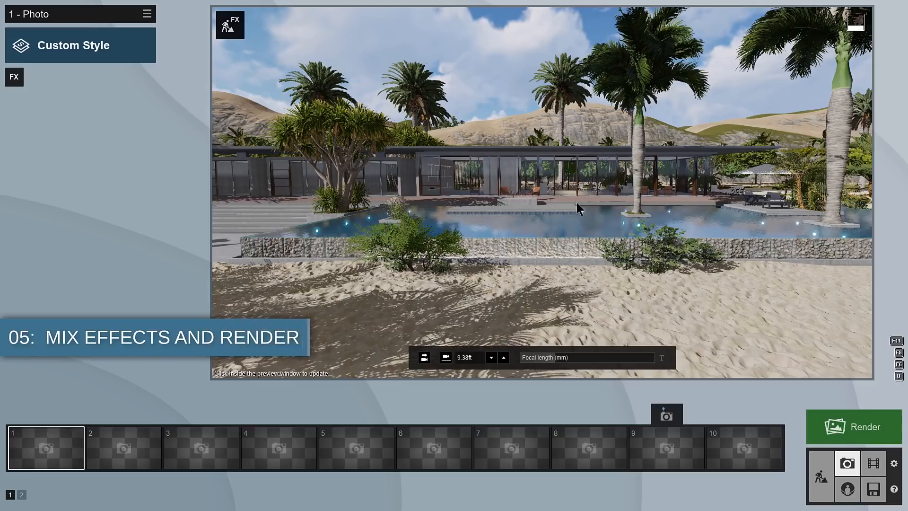
key("w")
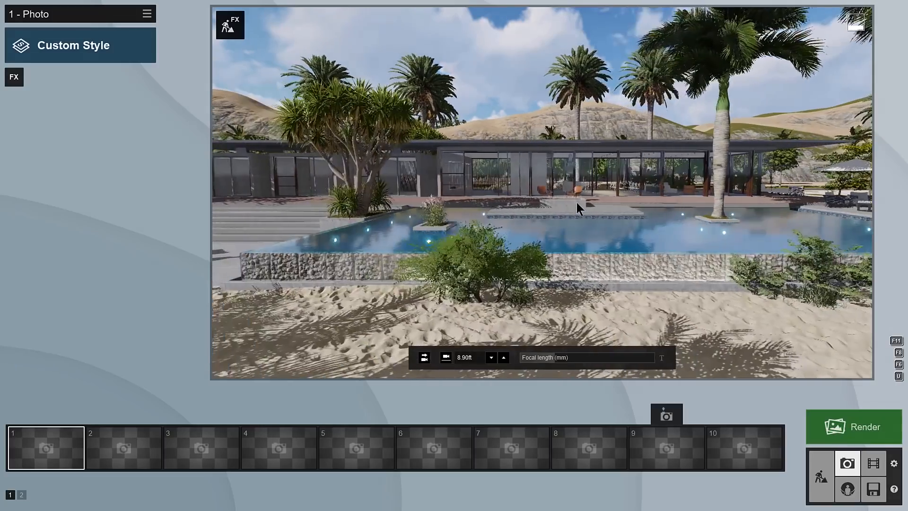
key("q")
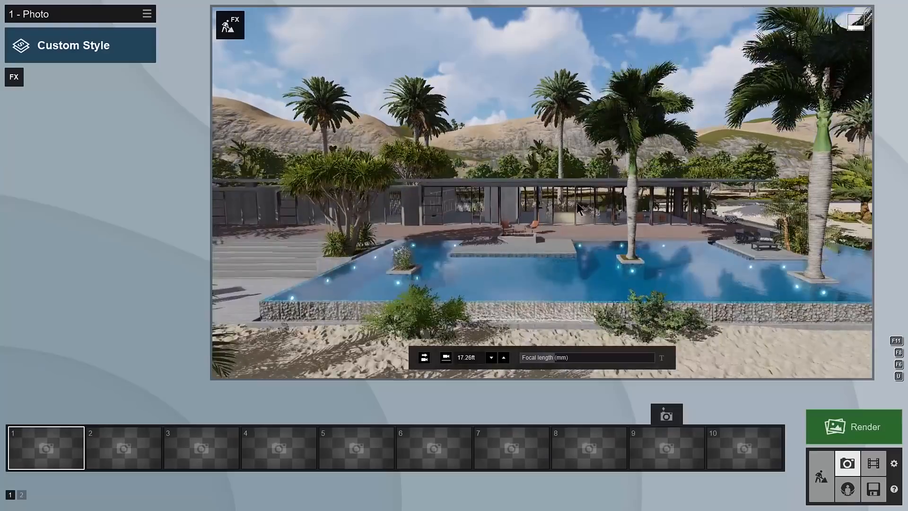
key("e")
key("s")
mouse_move(577, 203)
right_mouse_down()
mouse_move(511, 203)
mouse_move(577, 203)
right_mouse_up()
key("w")
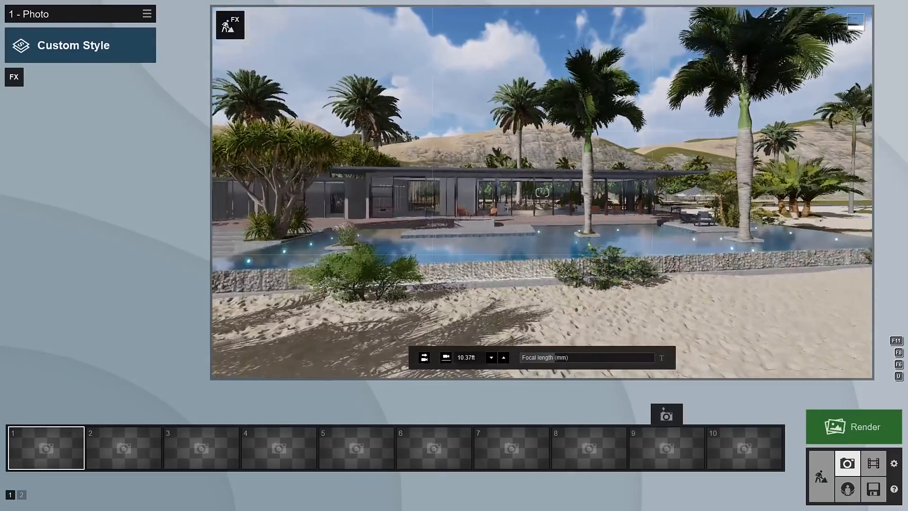
Set the camera's focal length to 35 mm and place it level at the 5ft 3inch eye height.
mouse_move(563, 359)
left_mouse_down()
mouse_move(601, 368)
mouse_move(568, 368)
left_mouse_up()
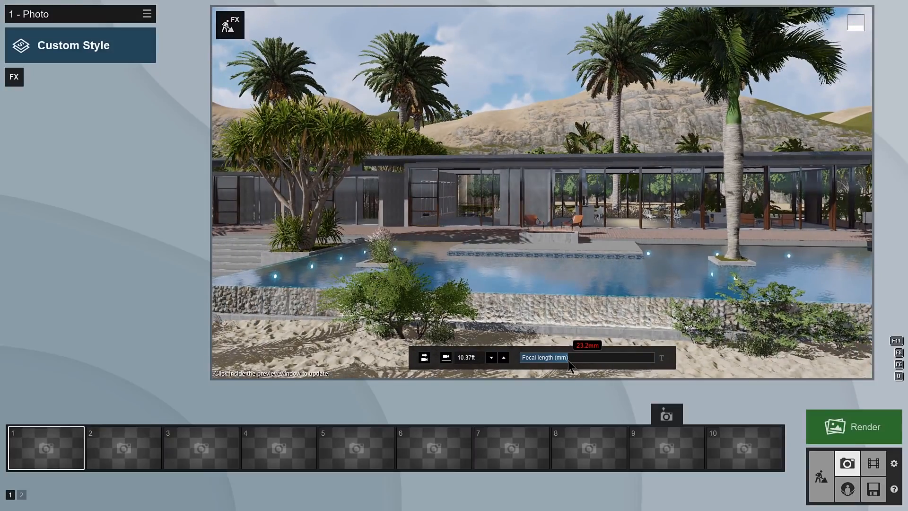
key("BackSpace")
key("BackSpace")
key("BackSpace")
key("BackSpace")
type("35")
key("Return")
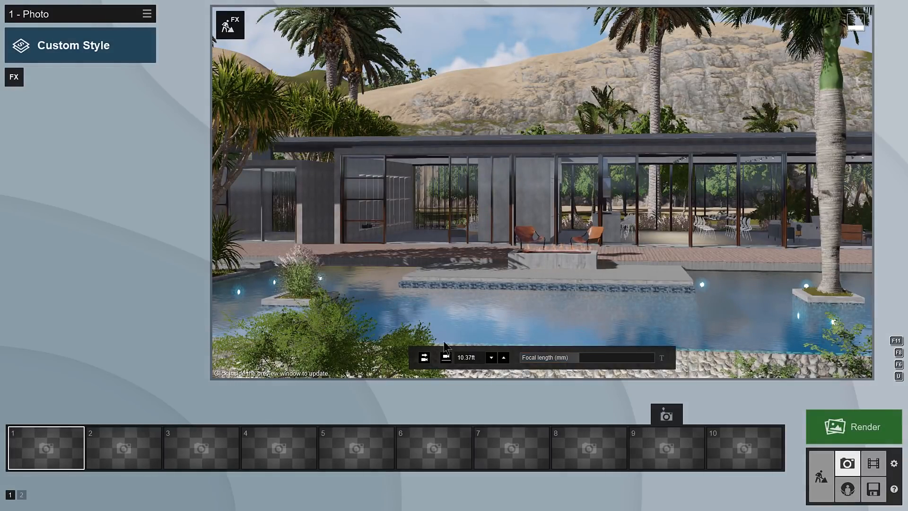
left_click(448, 358)
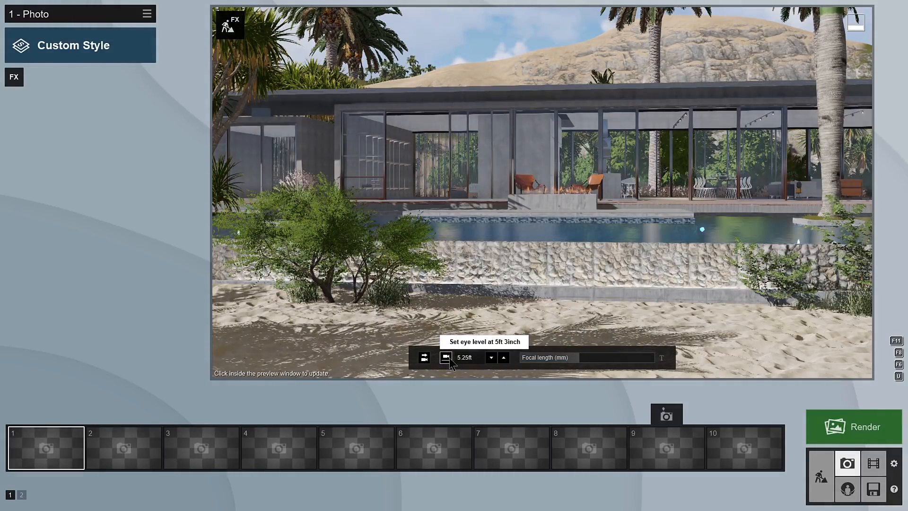
left_click(425, 358)
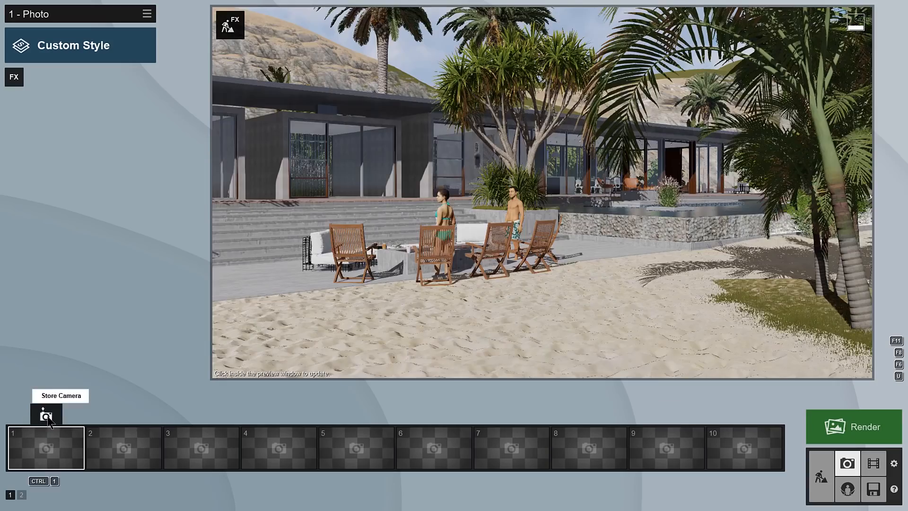
Store three different beach views of the house in photo slots 1, 2 and 3.
left_click(46, 415)
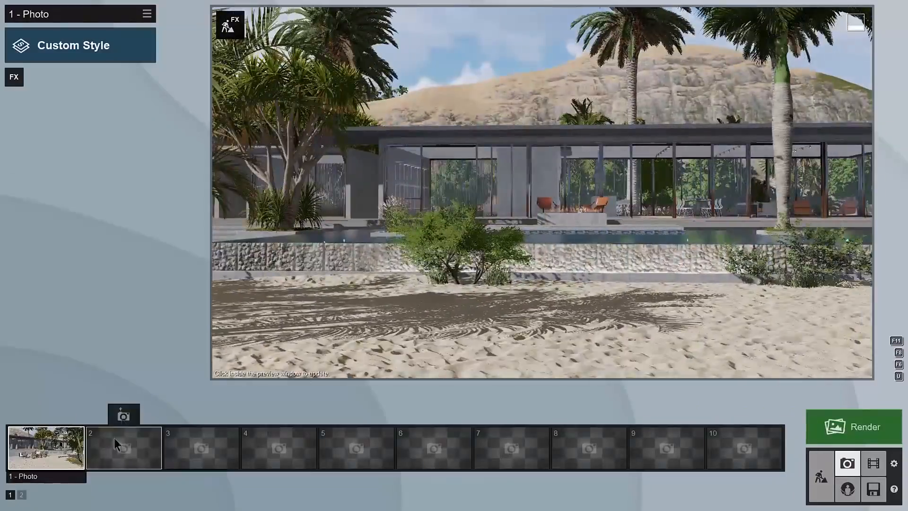
left_click(112, 415)
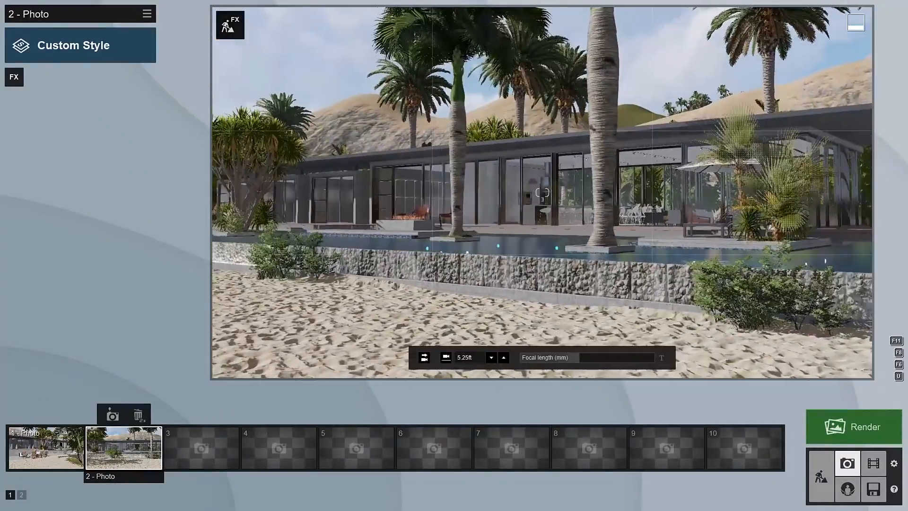
left_click(189, 415)
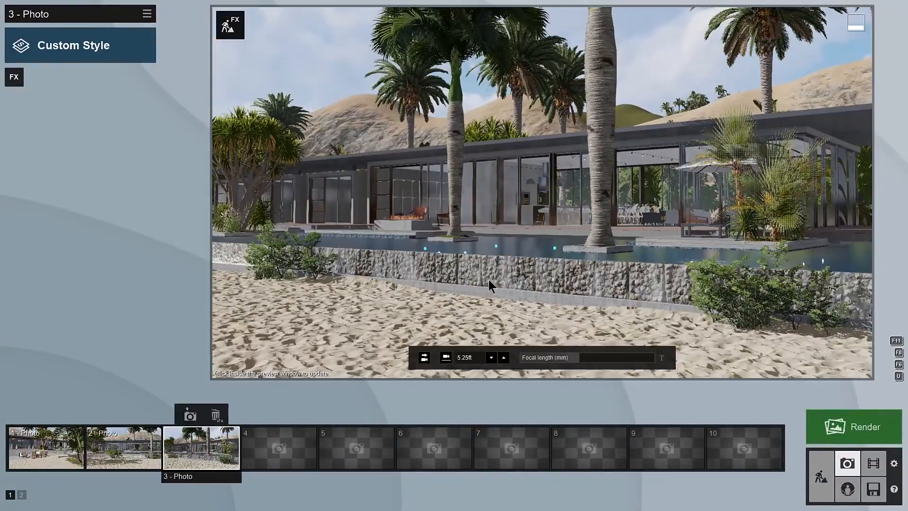
Recall the three stored photos one after another and preview the third, updated, at full-screen size.
left_click(55, 450)
left_click(137, 453)
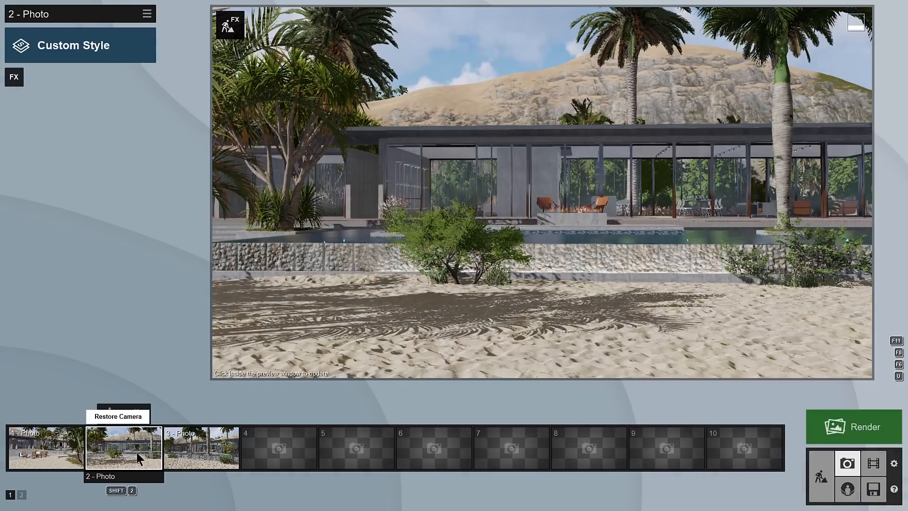
left_click(196, 457)
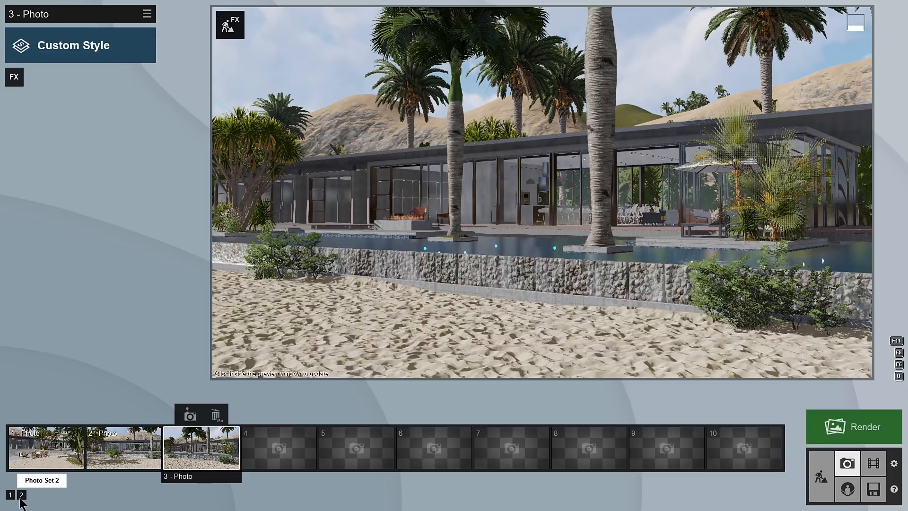
mouse_move(311, 308)
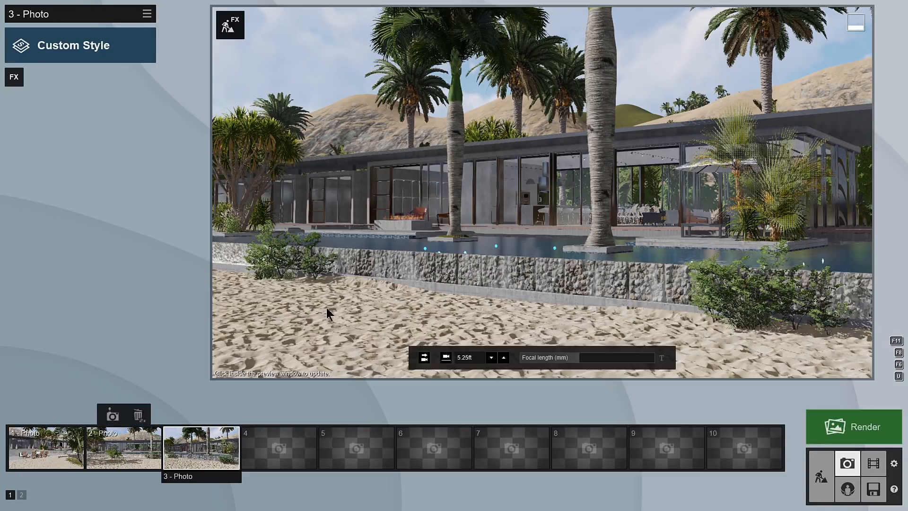
left_click(382, 308)
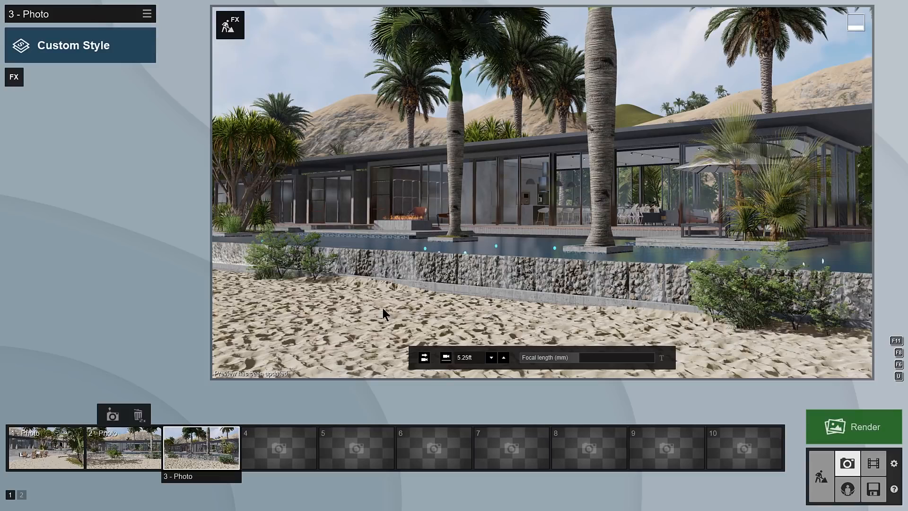
key("F11")
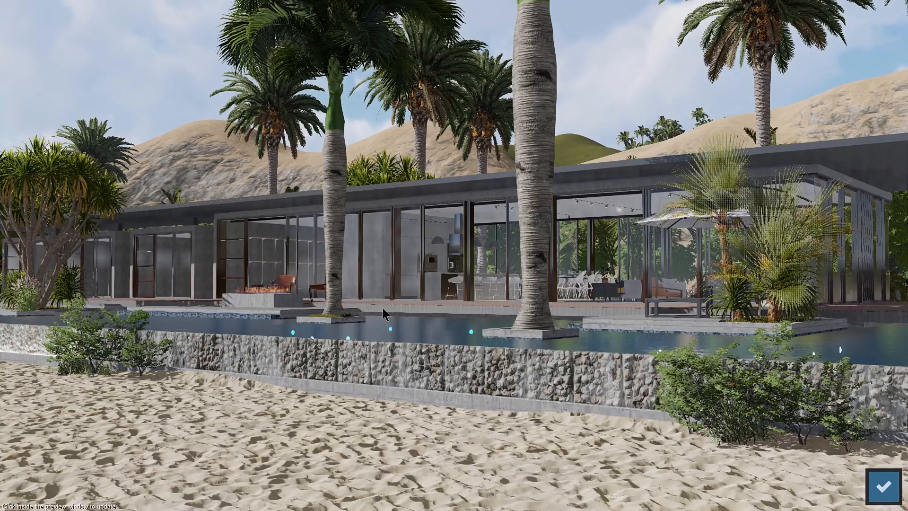
left_click(382, 308)
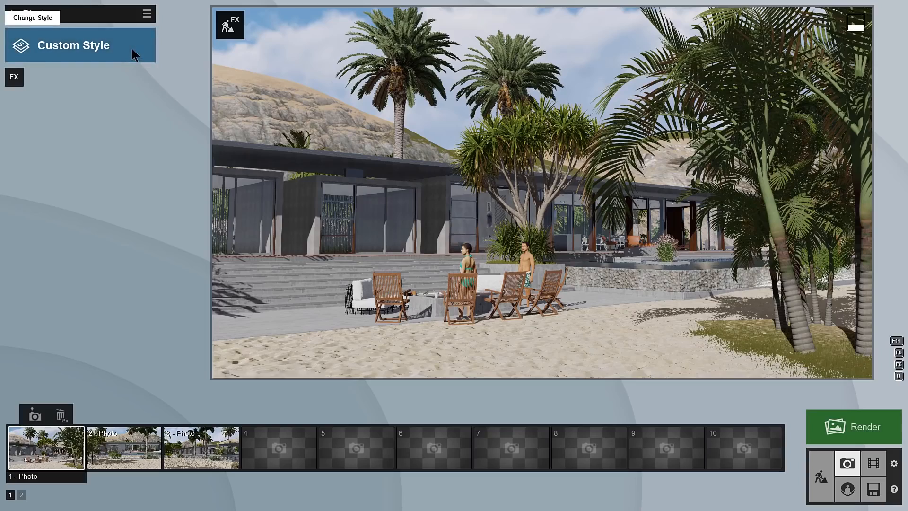
Try the Realistic style on photo 1 in a full-screen preview and return it to Custom Style.
left_click(132, 49)
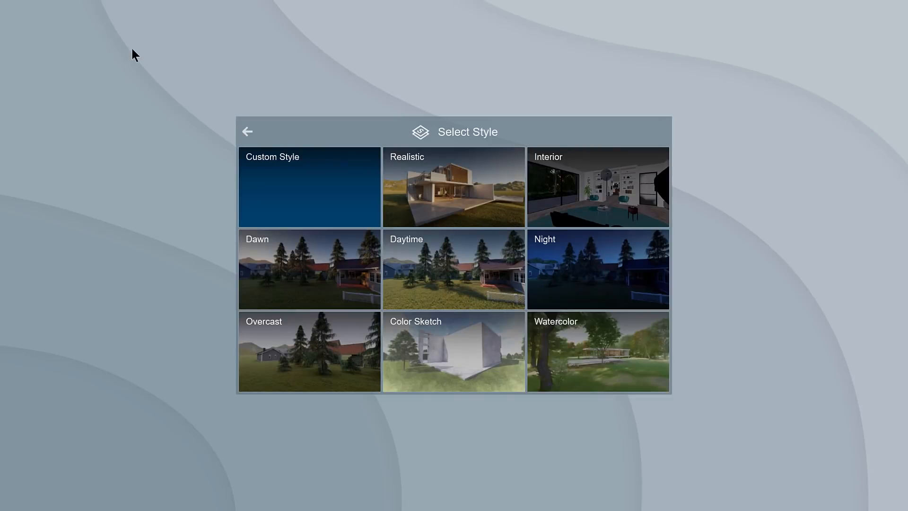
left_click(439, 200)
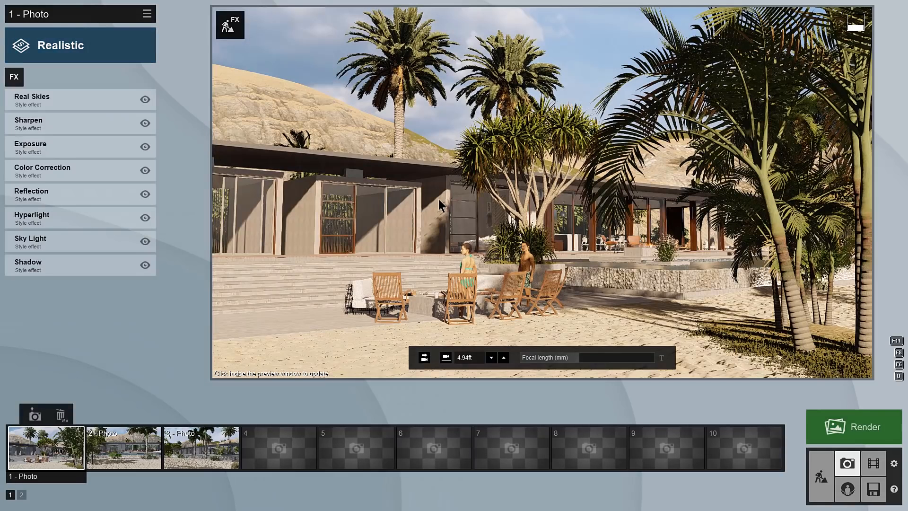
key("F11")
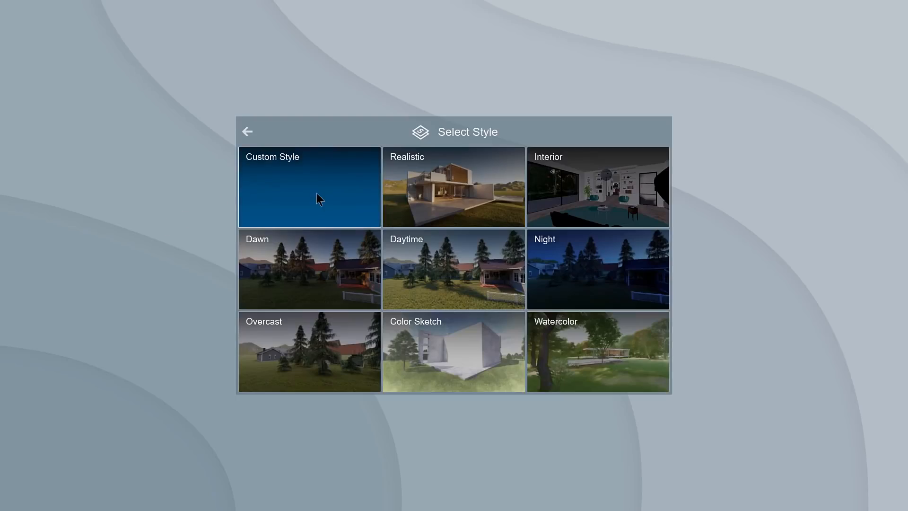
left_click(316, 193)
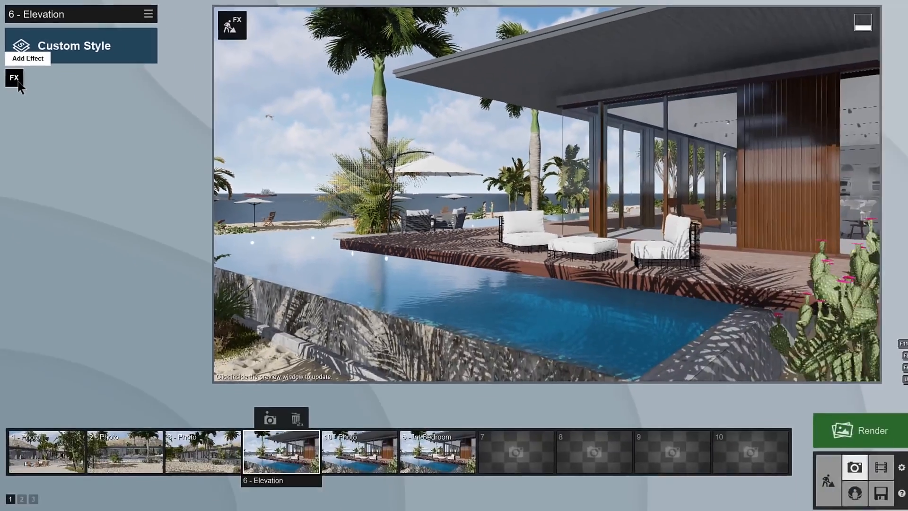
Examine the photo effects available for the Elevation photo in every category from Sun to Advanced.
left_click(14, 78)
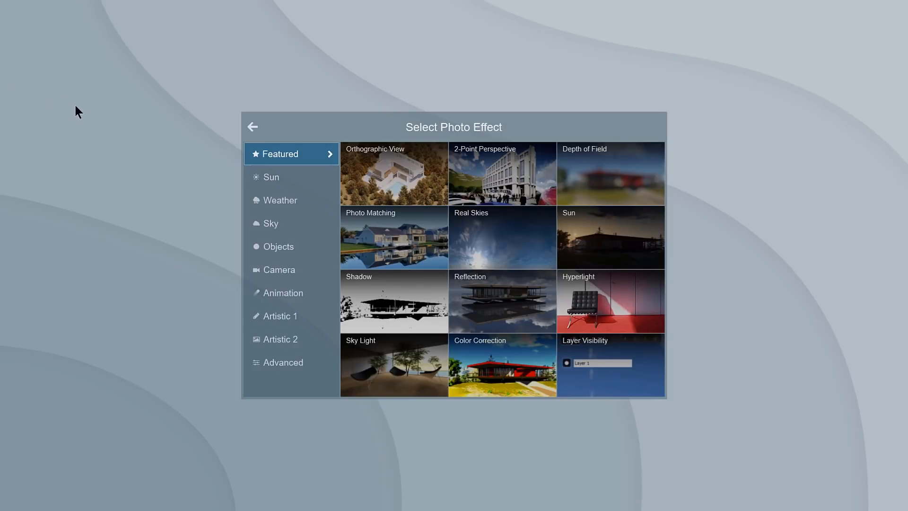
left_click(310, 179)
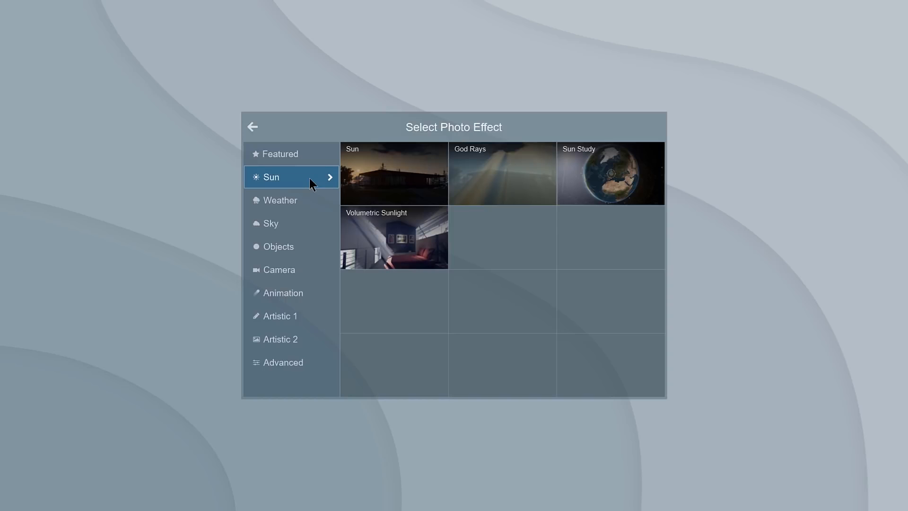
left_click(313, 200)
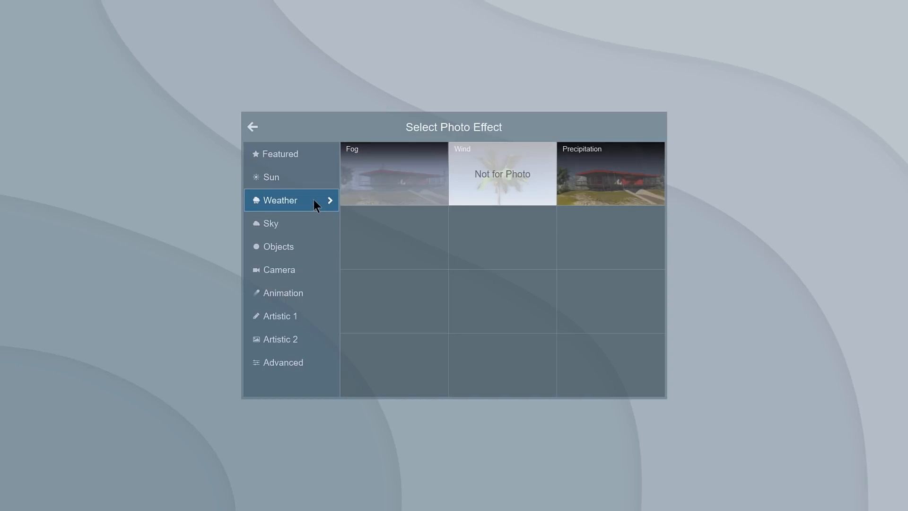
left_click(316, 225)
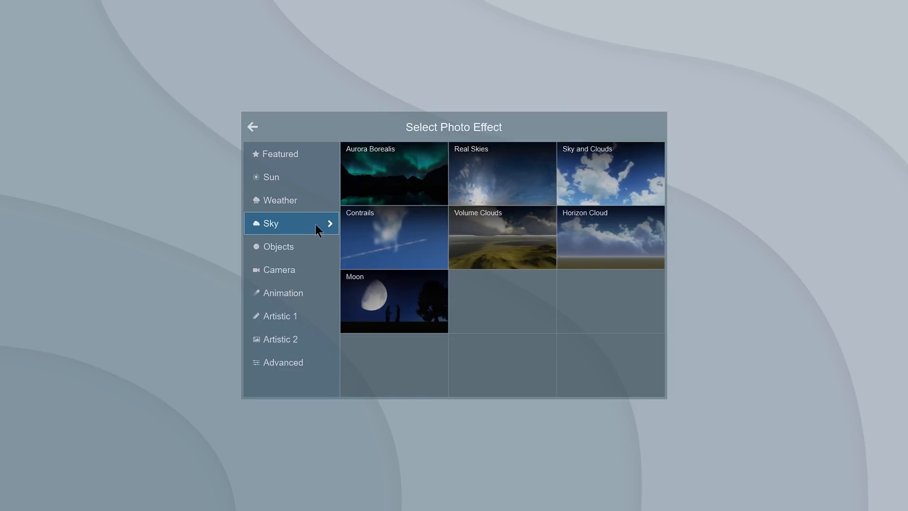
left_click(315, 249)
left_click(316, 268)
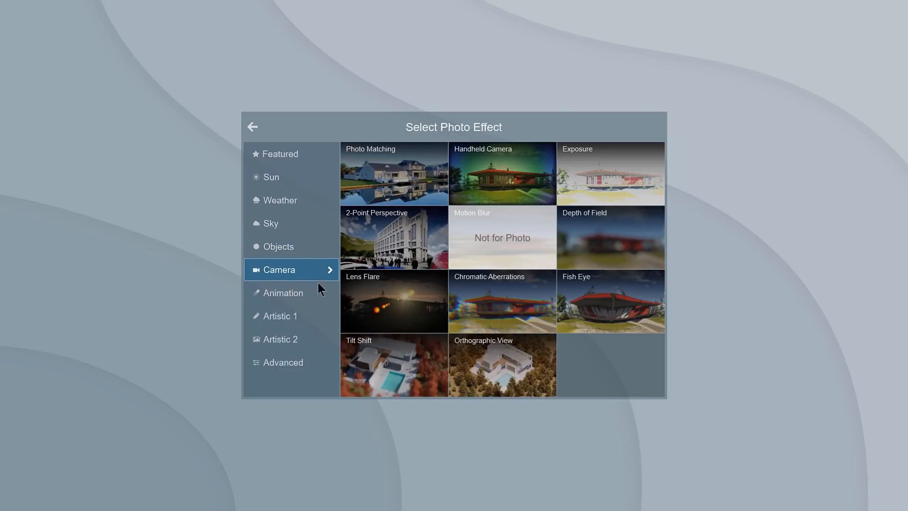
left_click(318, 291)
left_click(319, 312)
left_click(322, 339)
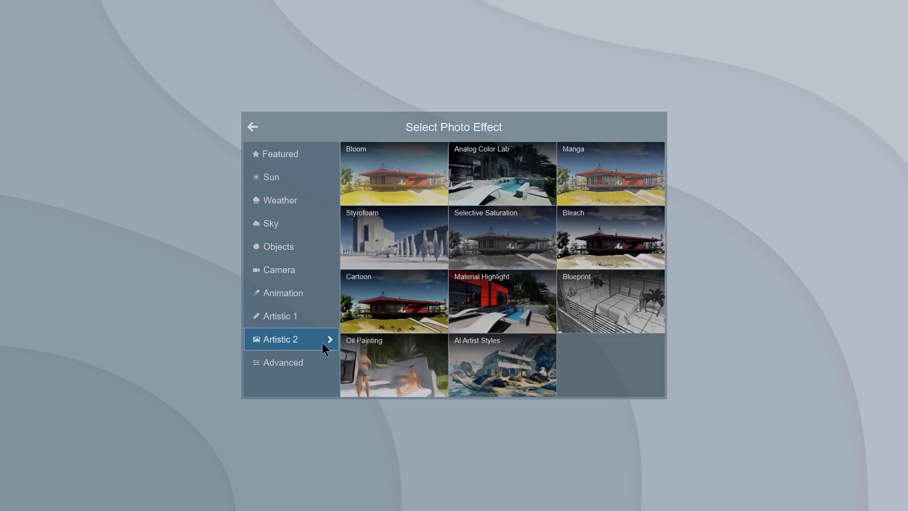
left_click(322, 361)
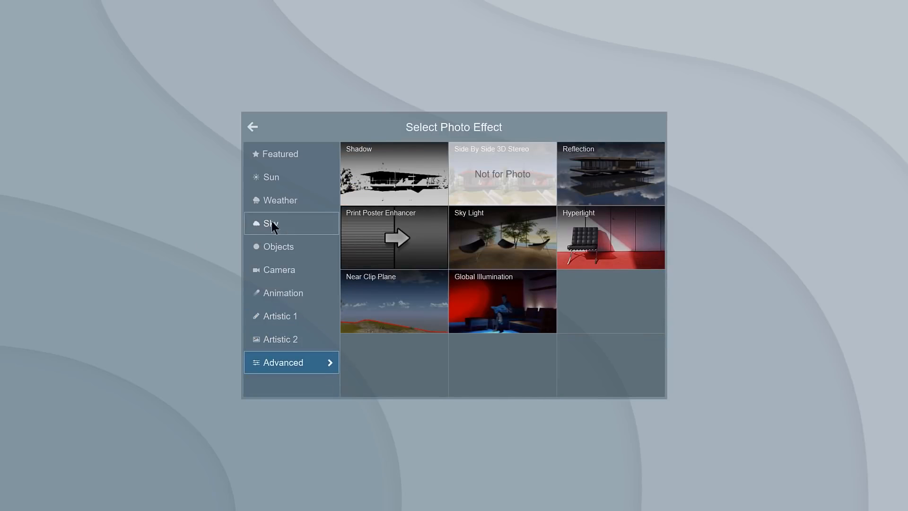
Add the Real Skies effect to the Elevation photo, look through its sky categories and choose the Overcast 6 sky.
left_click(287, 225)
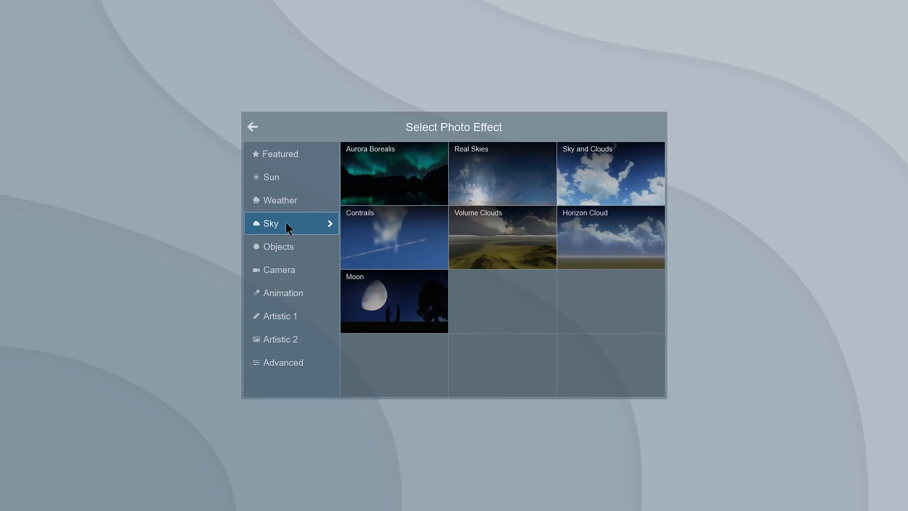
left_click(531, 163)
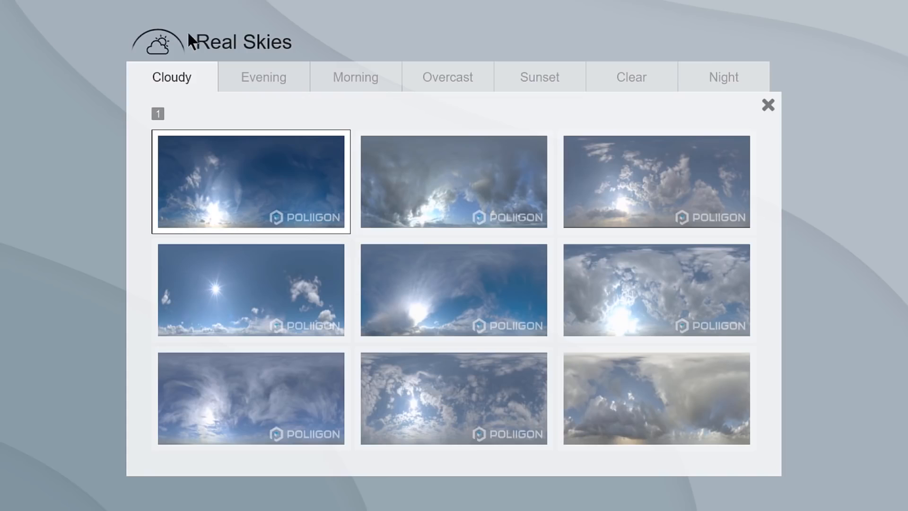
left_click(272, 75)
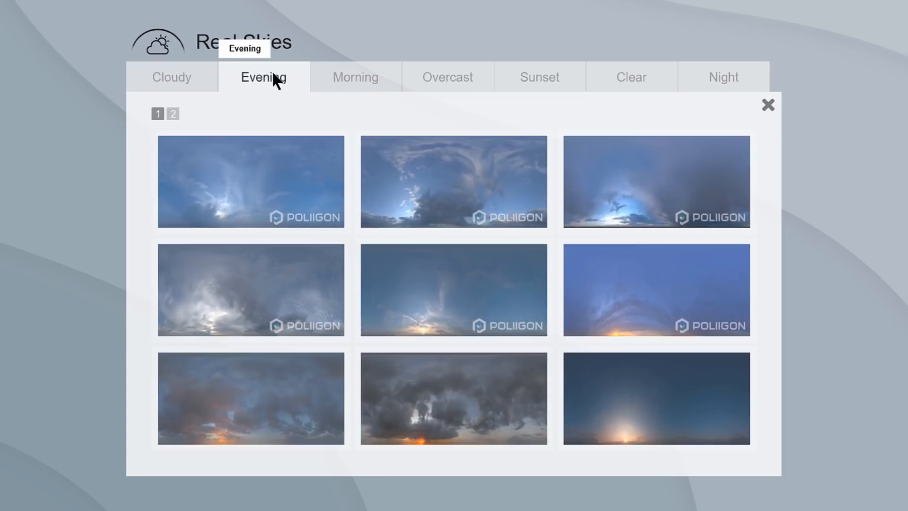
left_click(366, 76)
left_click(449, 71)
left_click(539, 71)
left_click(631, 71)
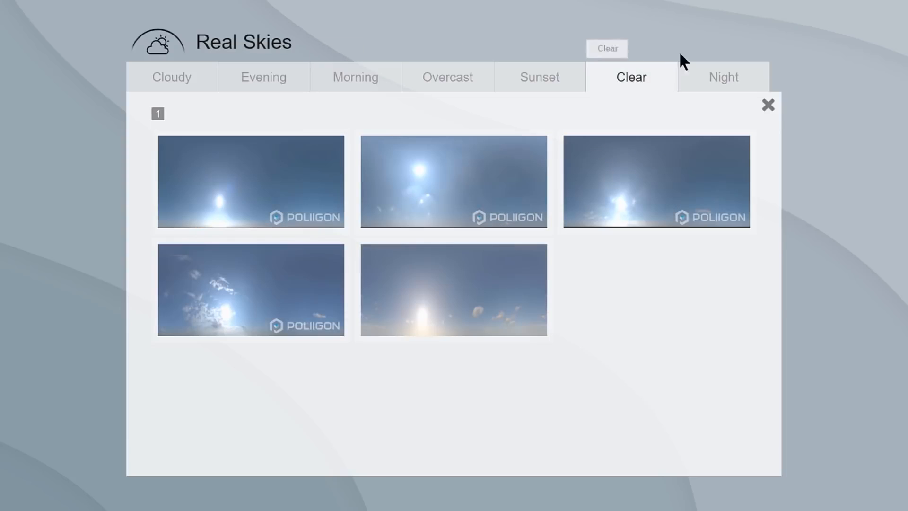
left_click(748, 76)
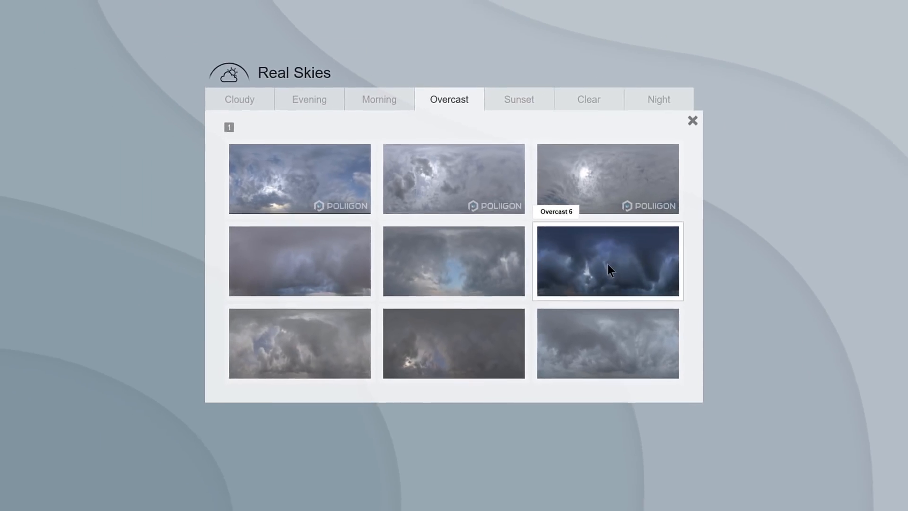
left_click(609, 266)
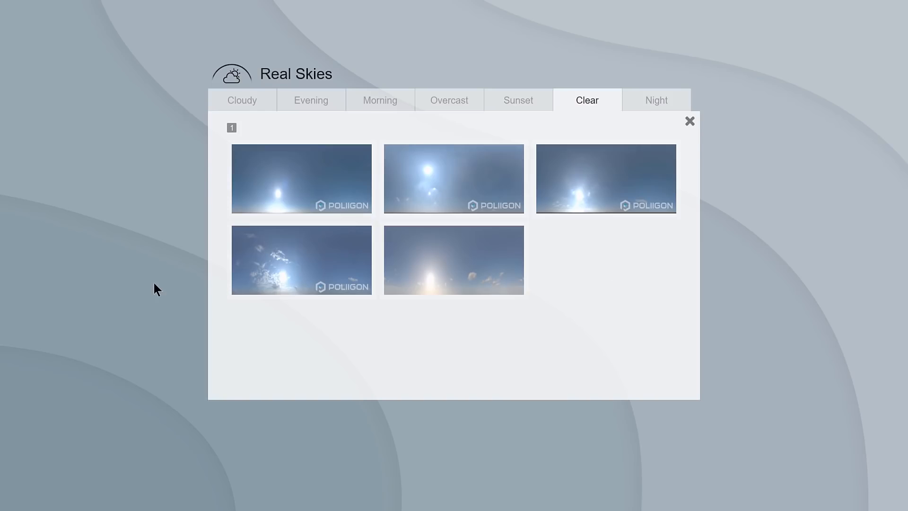
Look through the Clear and Night skies, choose Night 4, and add the Precipitation weather effect to the Elevation photo.
left_click(341, 251)
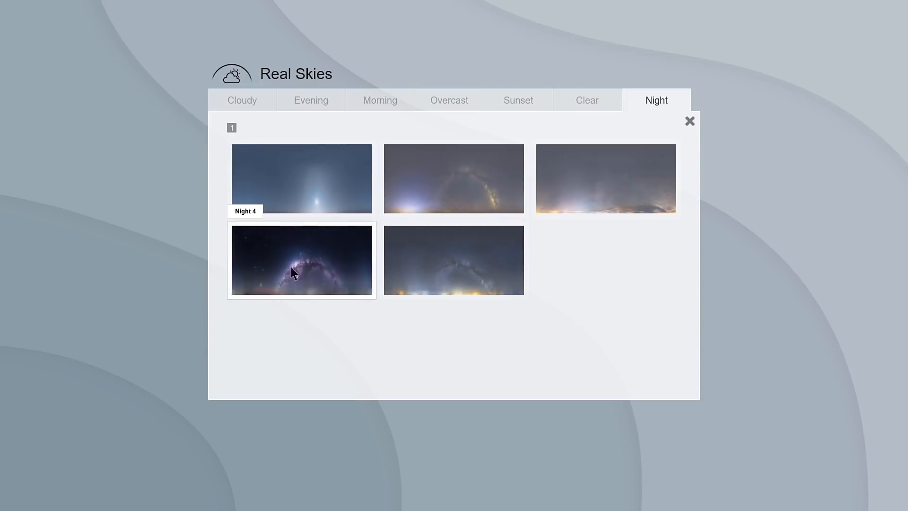
left_click(308, 268)
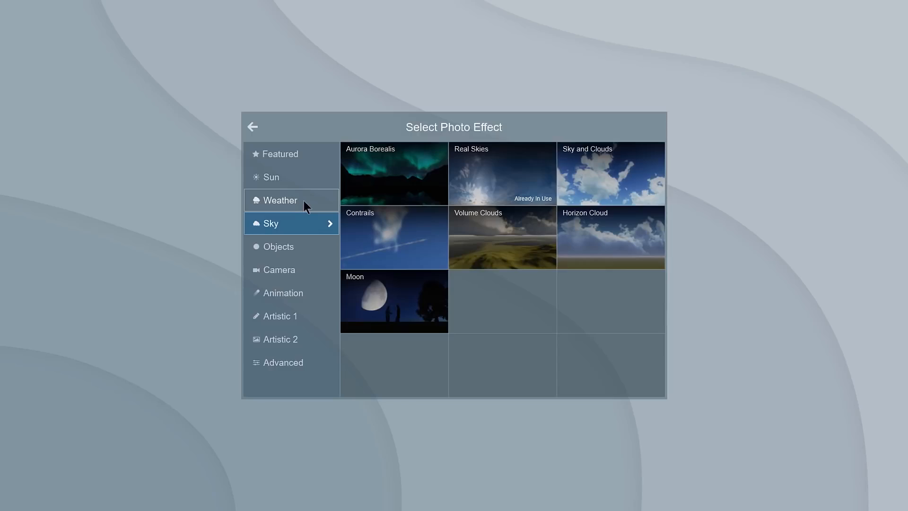
left_click(304, 201)
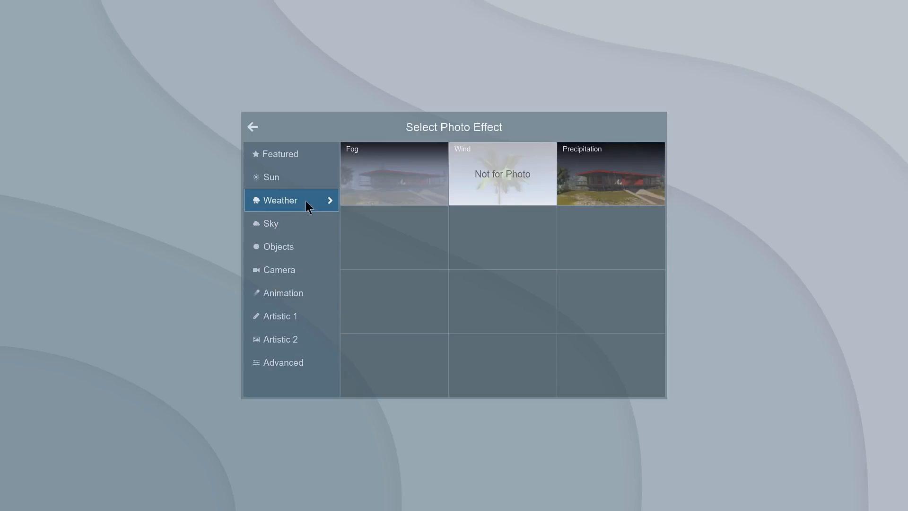
left_click(631, 180)
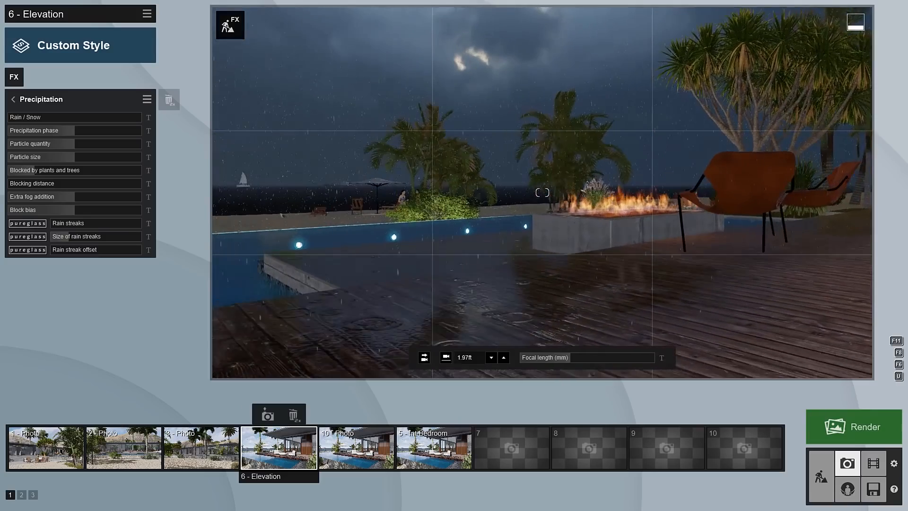
Frame the dining area behind the window glass and adjust the Precipitation effect's rain streaks, their size and their offset.
key("w")
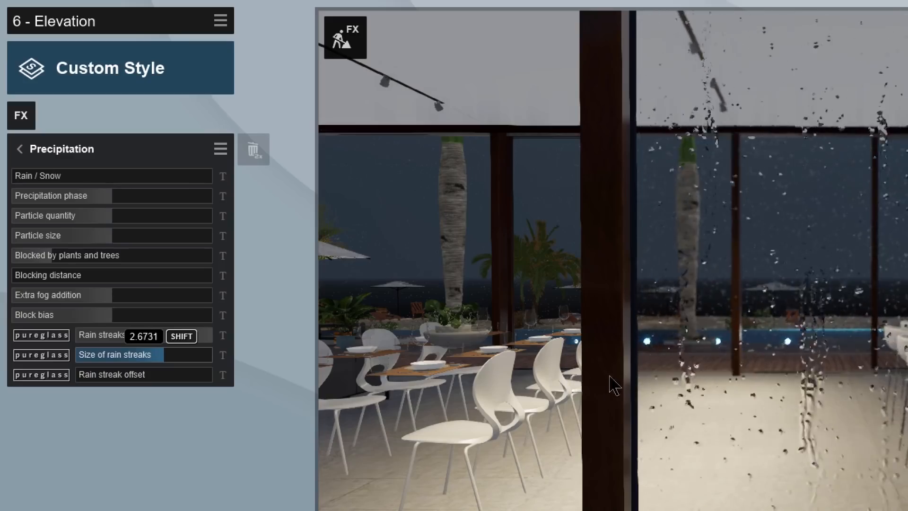
left_click_drag(610, 377, 682, 373)
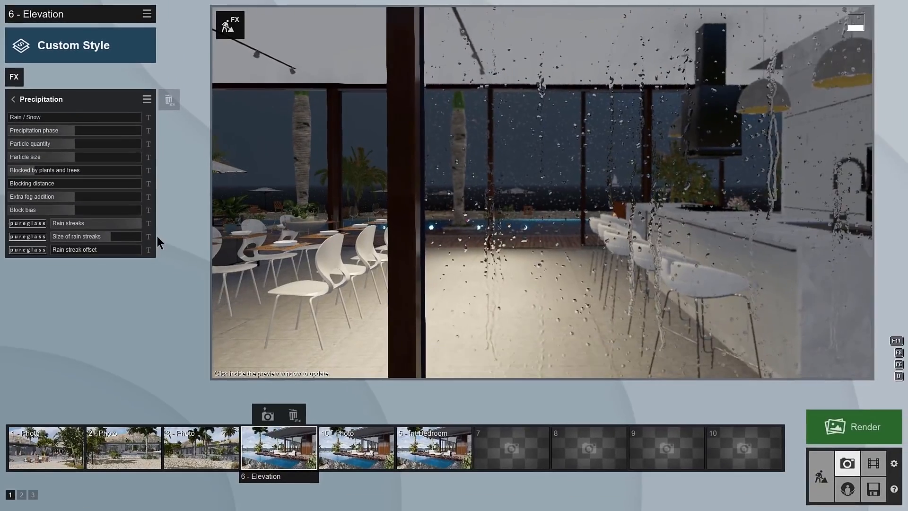
left_click(97, 236)
left_click(55, 251)
mouse_move(907, 274)
left_mouse_down("shift")
mouse_move(709, 293)
mouse_move(270, 258)
left_mouse_up("shift")
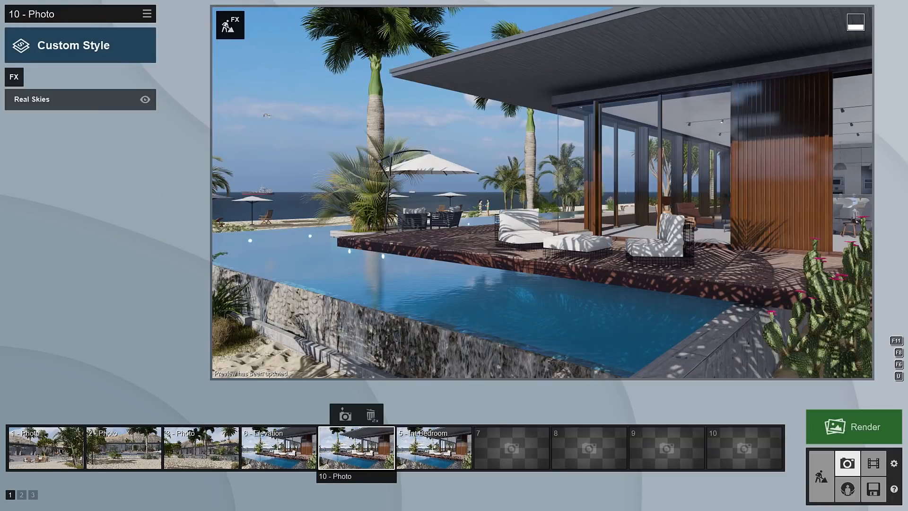
Add the Shadow effect to photo 10 and turn on Soft shadows and Fine detail shadows.
left_click(18, 80)
left_click(396, 147)
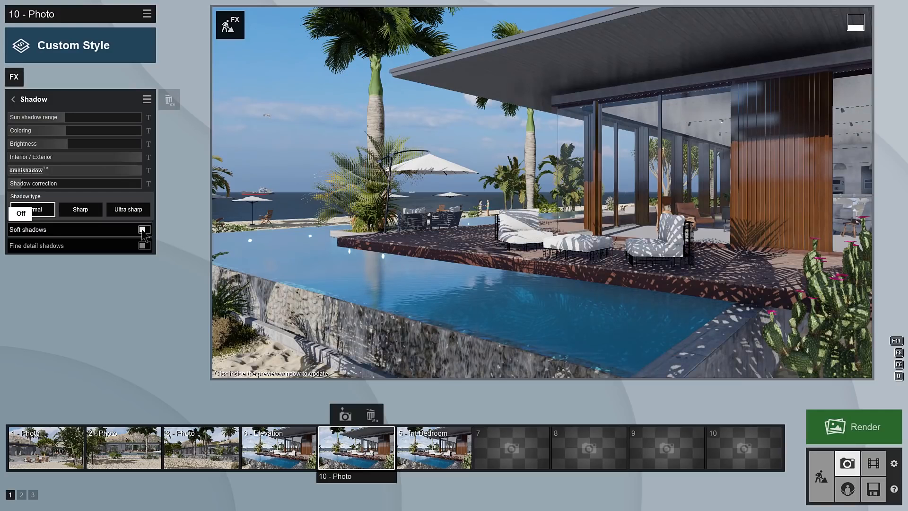
left_click(143, 230)
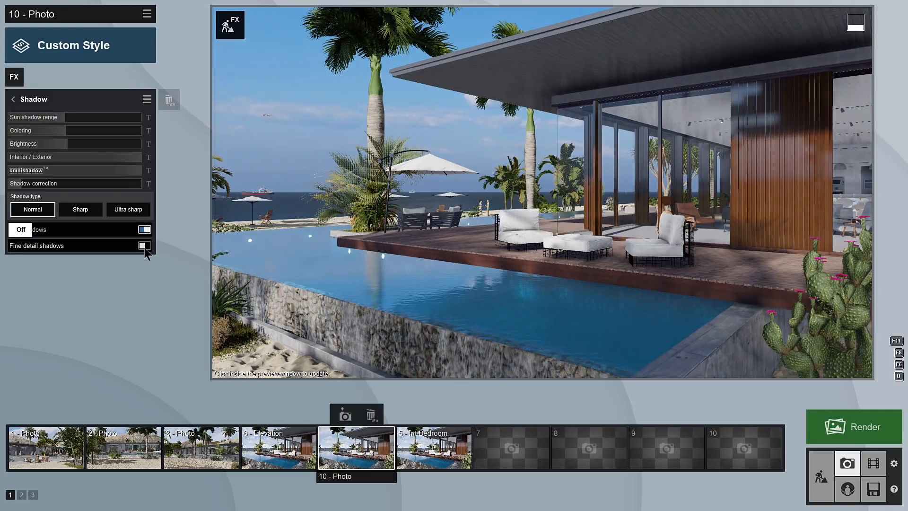
left_click(144, 245)
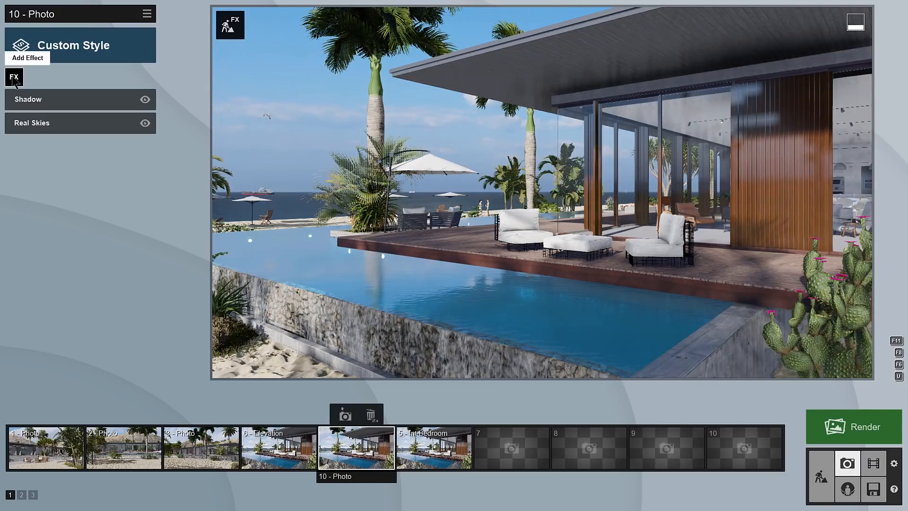
Add the Reflection effect to photo 10 with High preview quality and enable Speedray reflections.
left_click(14, 78)
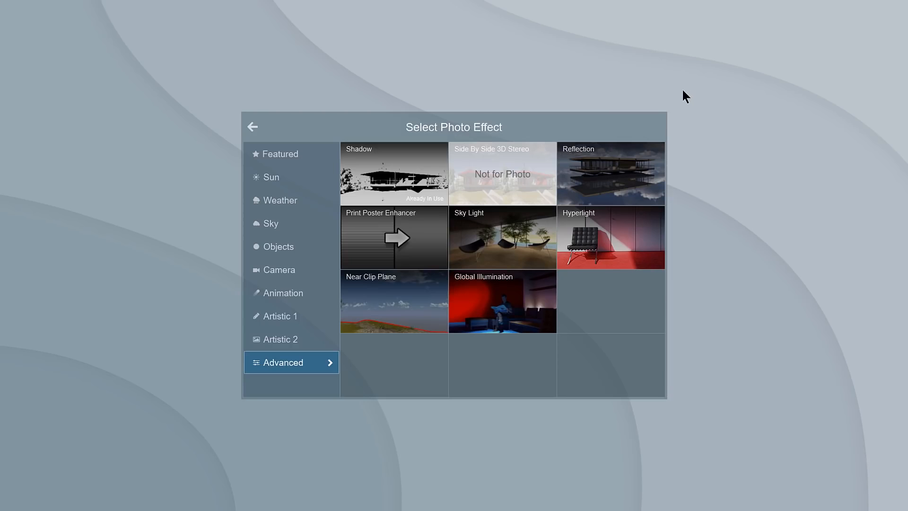
left_click(616, 180)
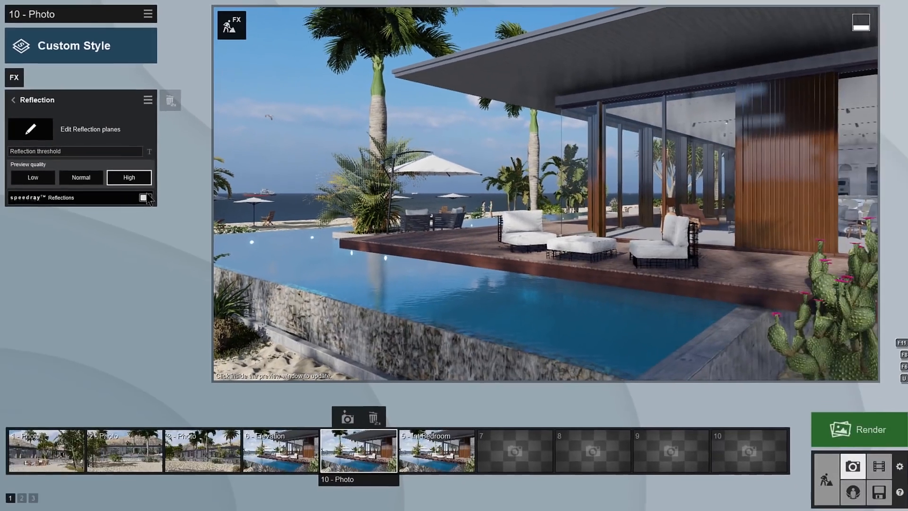
left_click(255, 337)
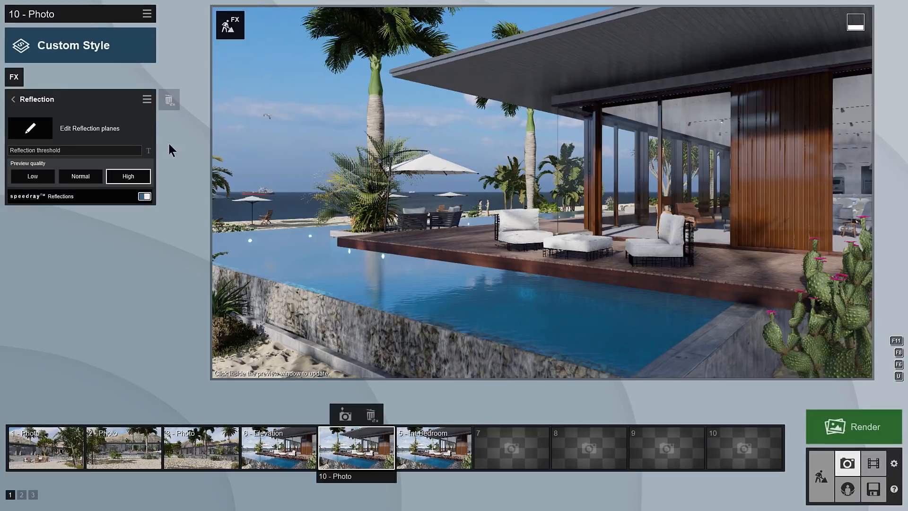
Place a reflection plane on the pool water and have the other reflective surfaces detected automatically for photo 10.
left_click(30, 128)
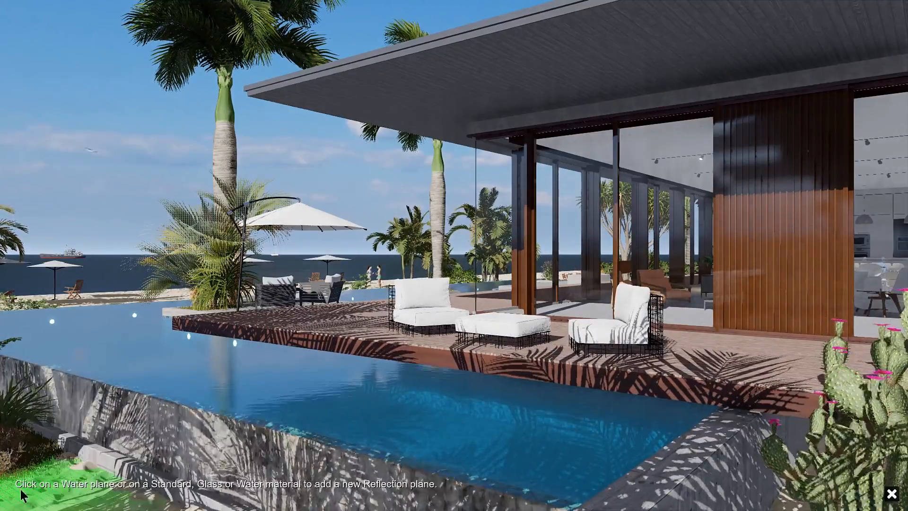
left_click(204, 368)
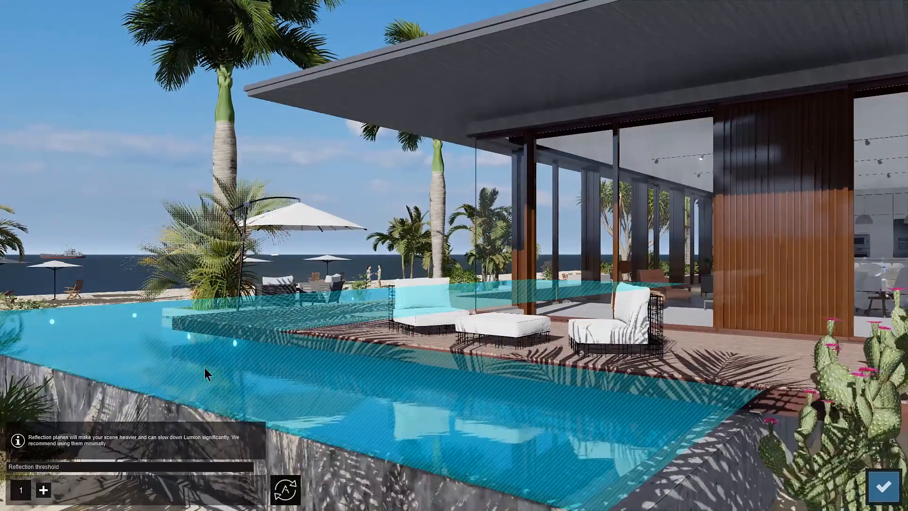
left_click(285, 489)
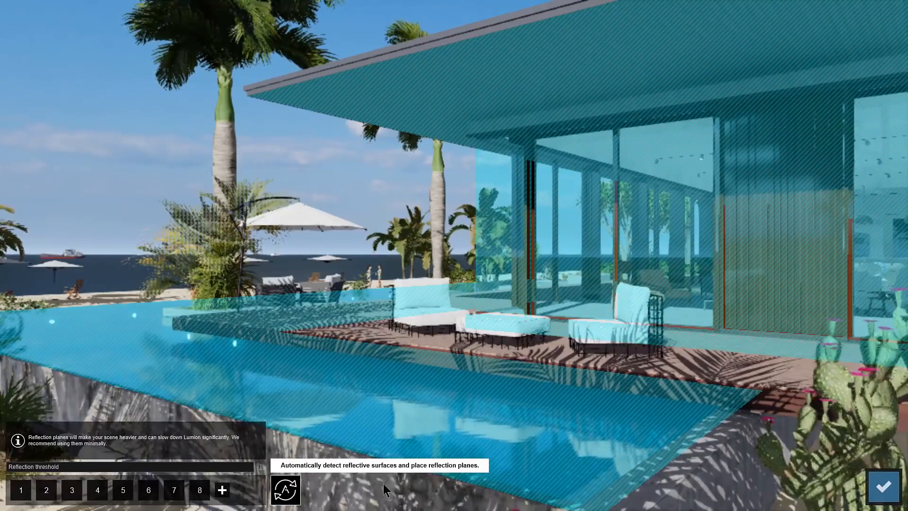
left_click(883, 486)
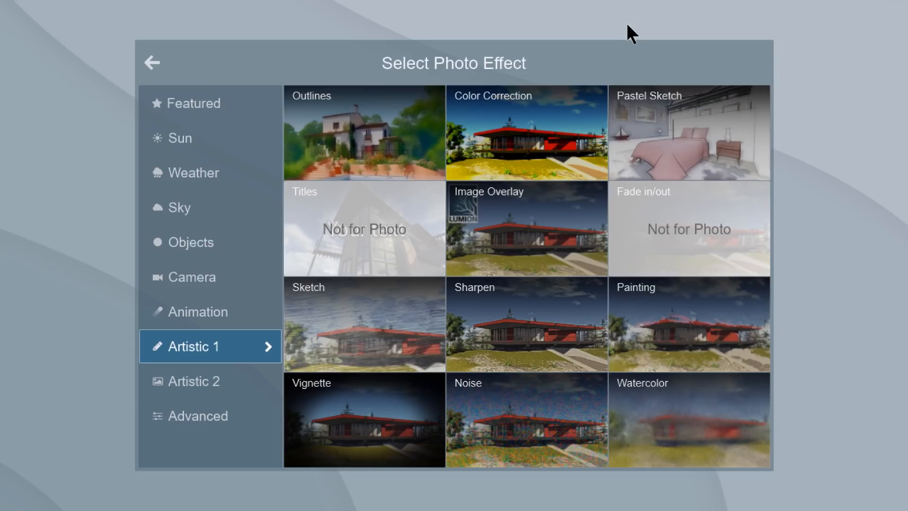
Add the Color Correction effect to photo 10, make the Temperature warmer and update the preview.
left_click(524, 156)
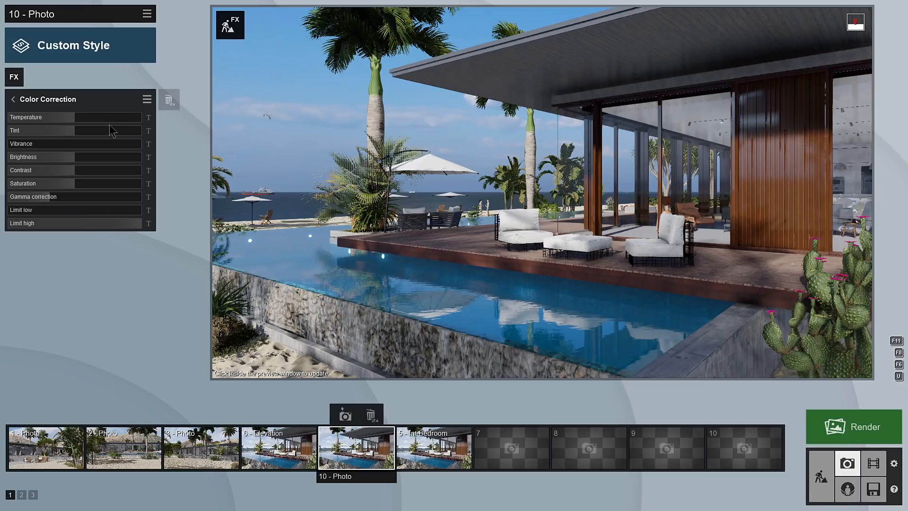
left_click_drag(80, 124, 98, 126)
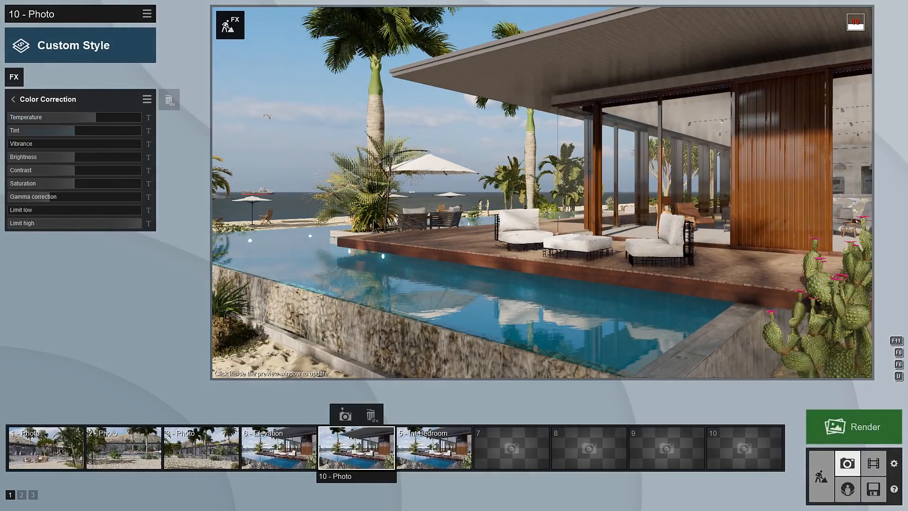
left_click(389, 254)
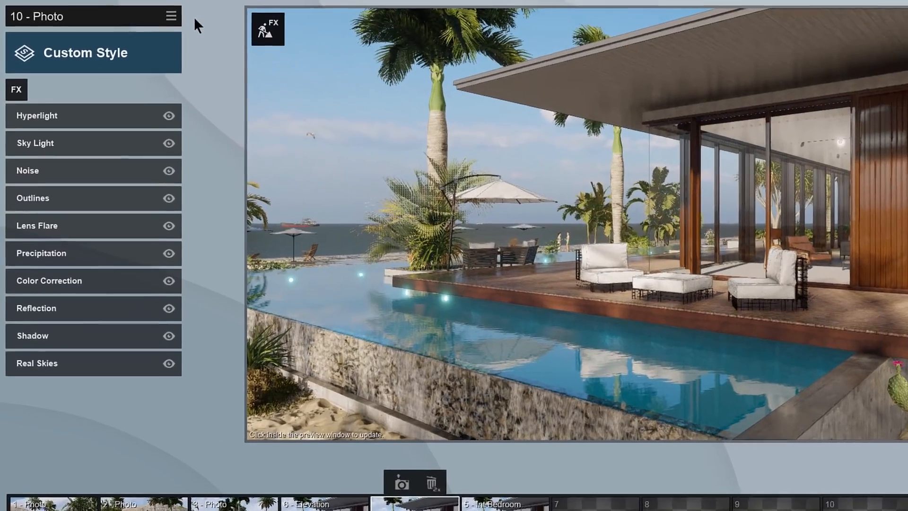
Save photo 10's effect stack to the MISC folder as Sunny Afternoon.
left_click(147, 15)
left_click(203, 28)
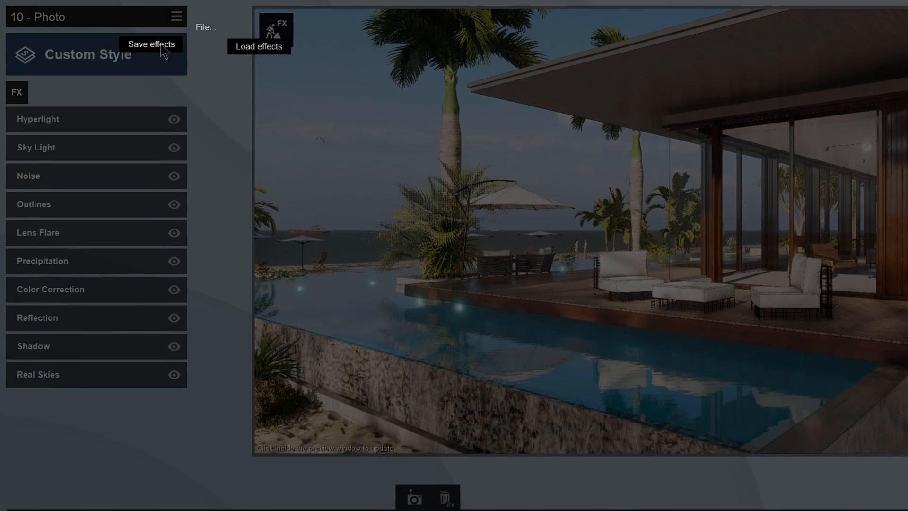
left_click(156, 44)
type("Sunny Afternoon")
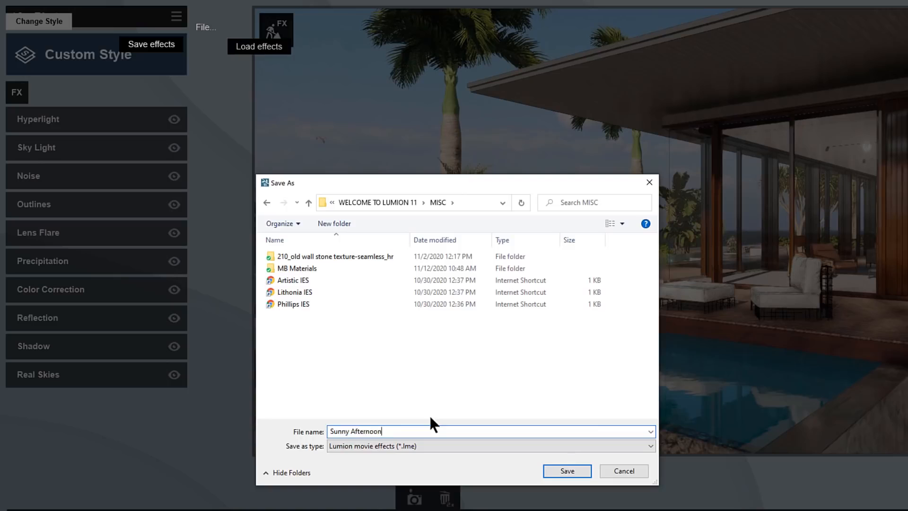
key("Return")
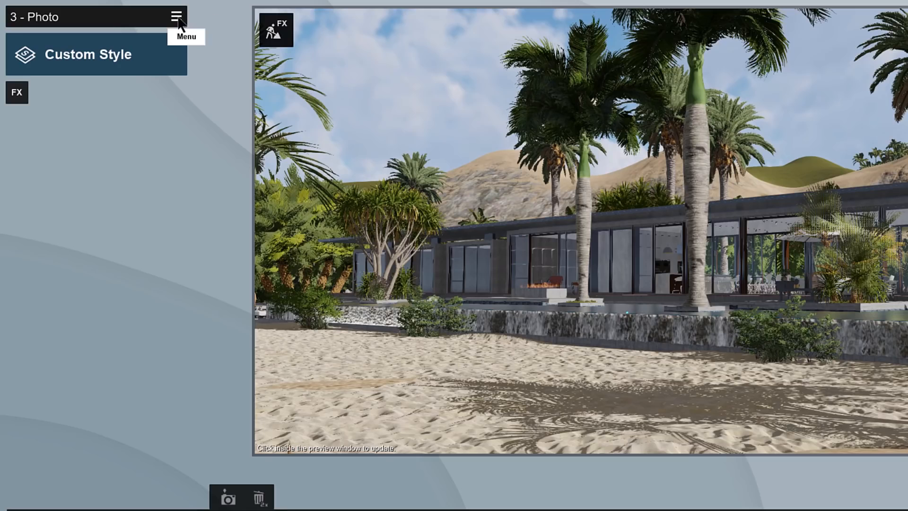
Load the Sunny Afternoon.lme effects into photo 3 and update its preview.
left_click(177, 19)
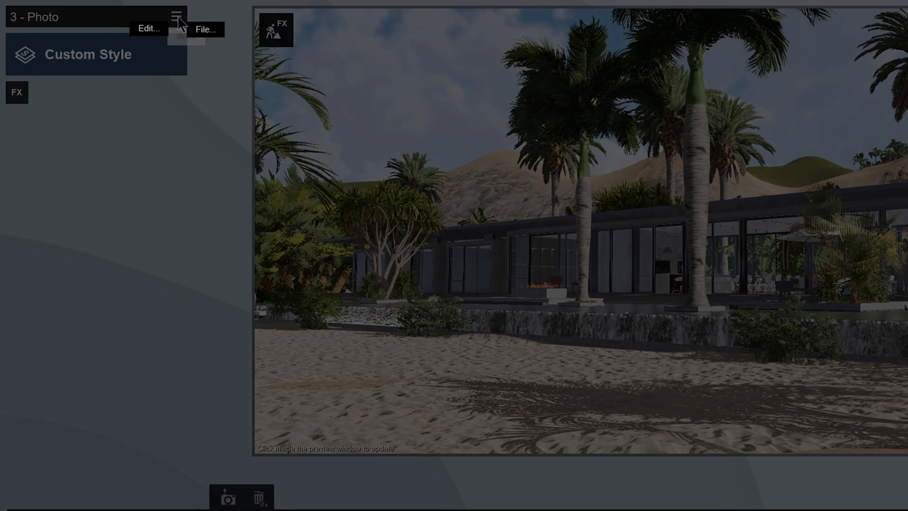
left_click(203, 27)
left_click(249, 50)
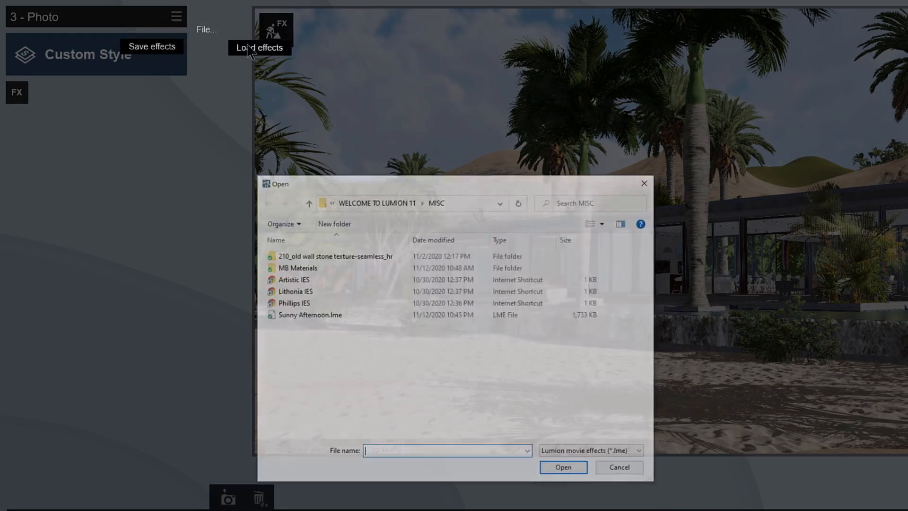
left_click(340, 319)
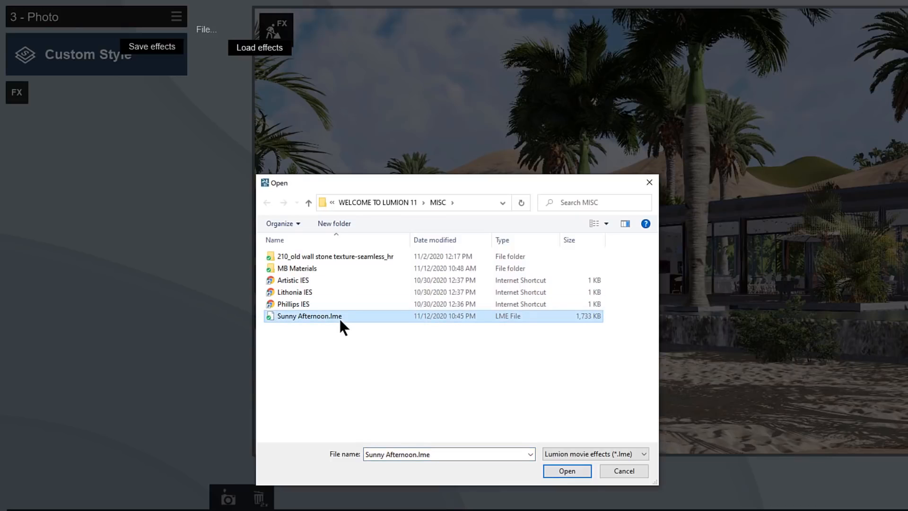
left_click(578, 468)
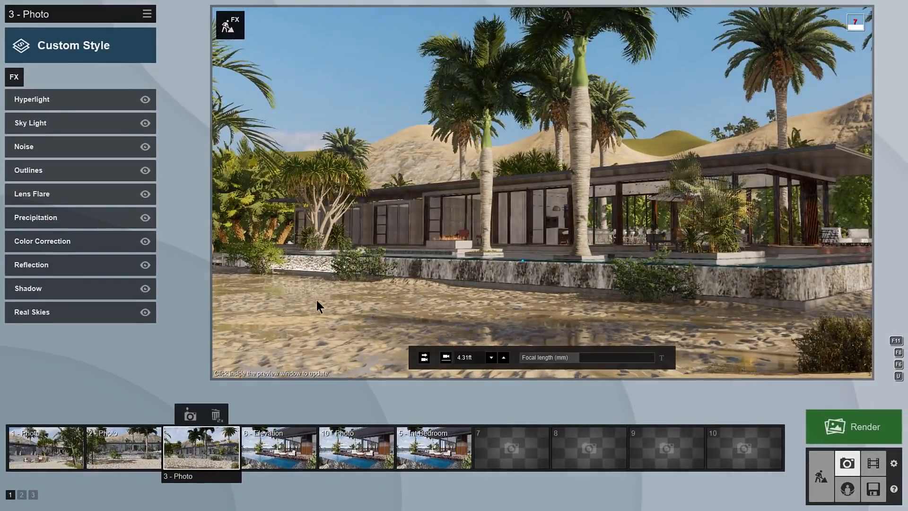
left_click(316, 306)
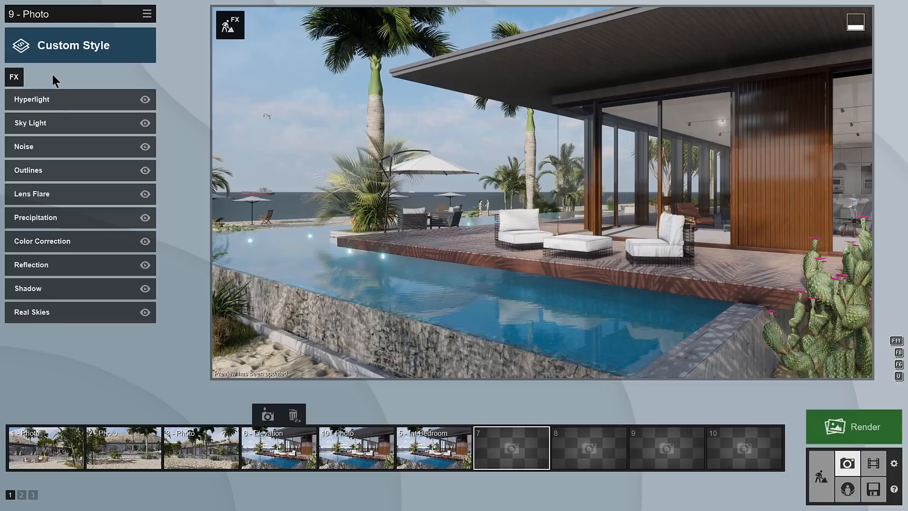
Examine the Camera category of photo effects available for photo 9.
left_click(14, 77)
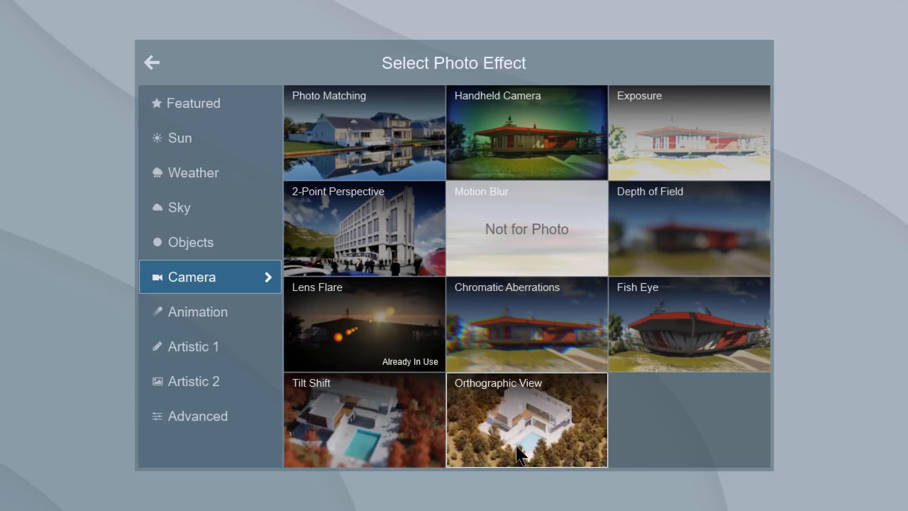
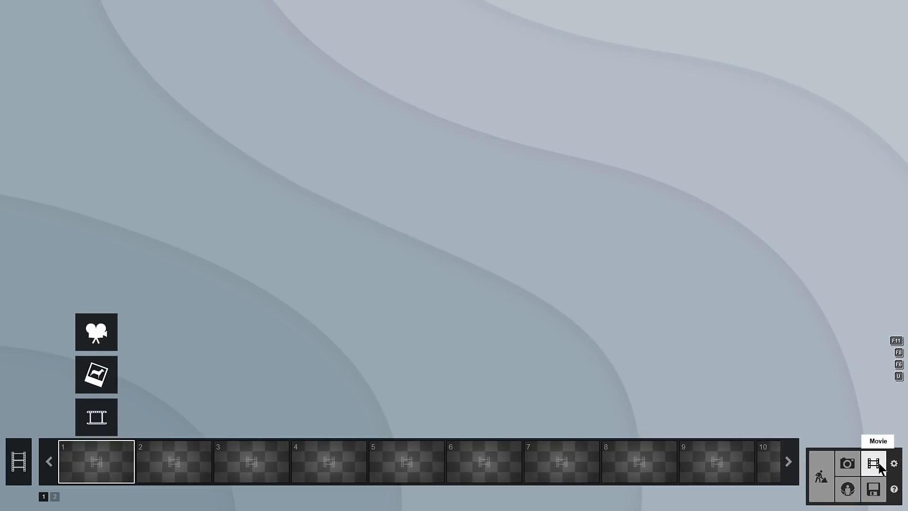
Record a new movie clip with two keyframes that move the camera sideways along the beach front of the house.
left_click(109, 321)
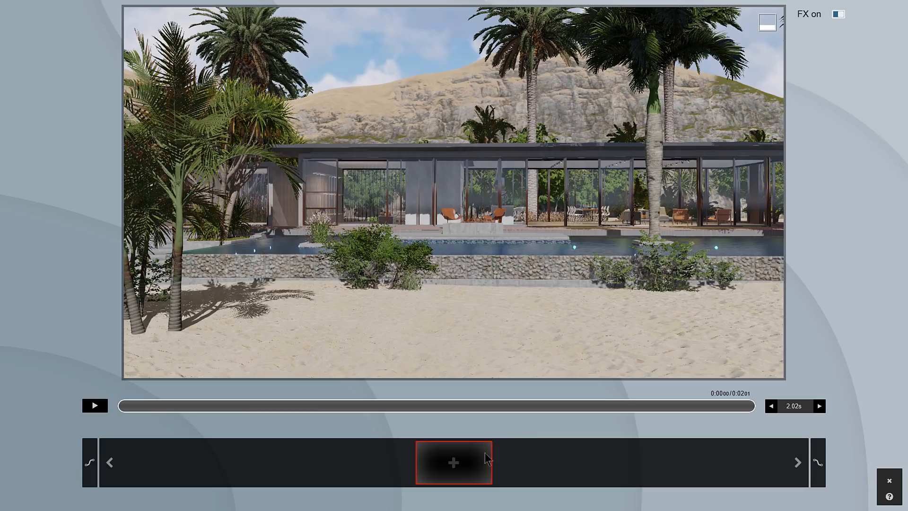
left_click(484, 461)
key("d")
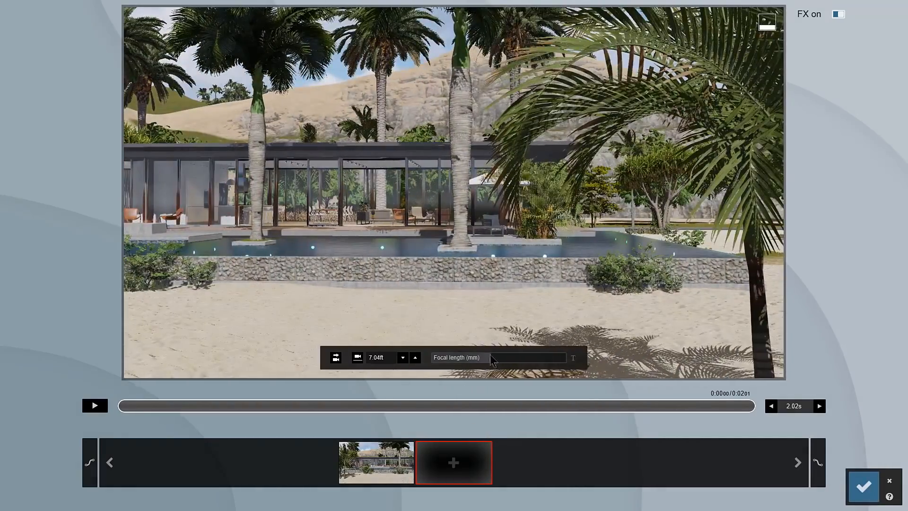
left_click(470, 463)
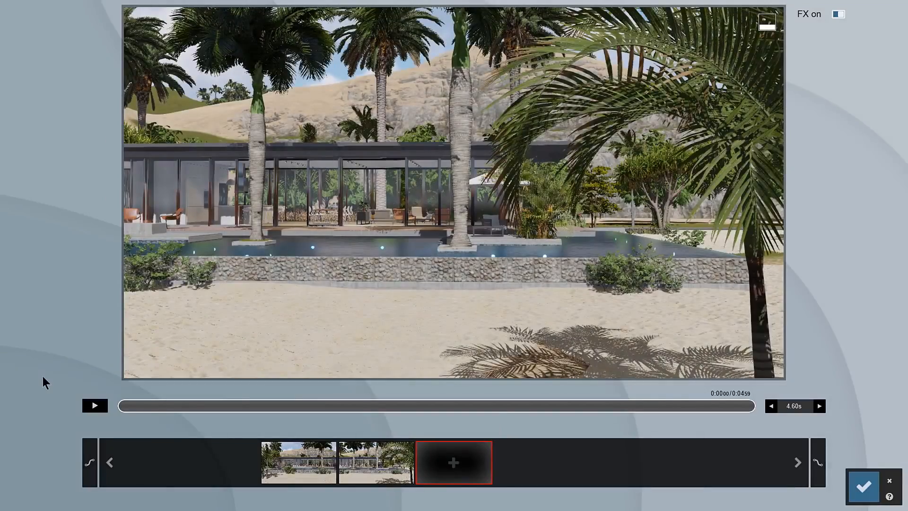
Play back the recorded camera path and lengthen the clip's duration.
left_click(103, 406)
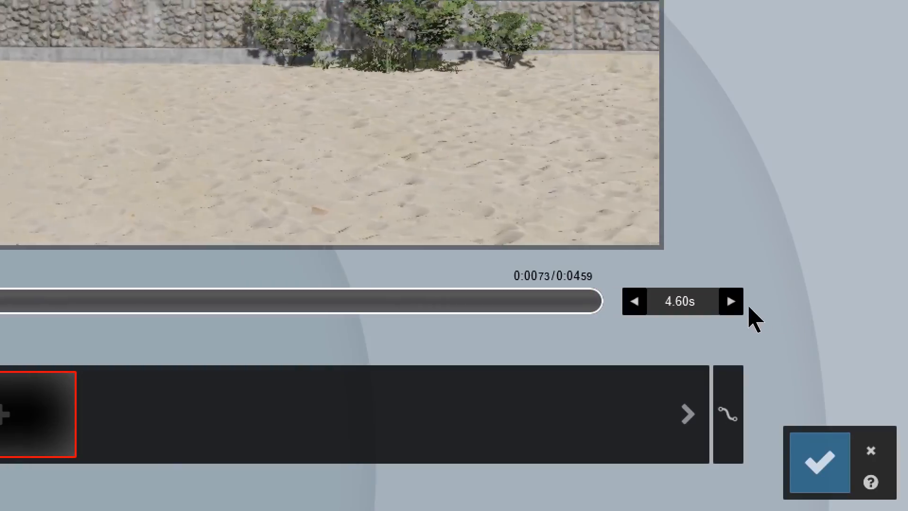
left_click(731, 302)
left_click(731, 301)
left_click(731, 301)
left_click(731, 301)
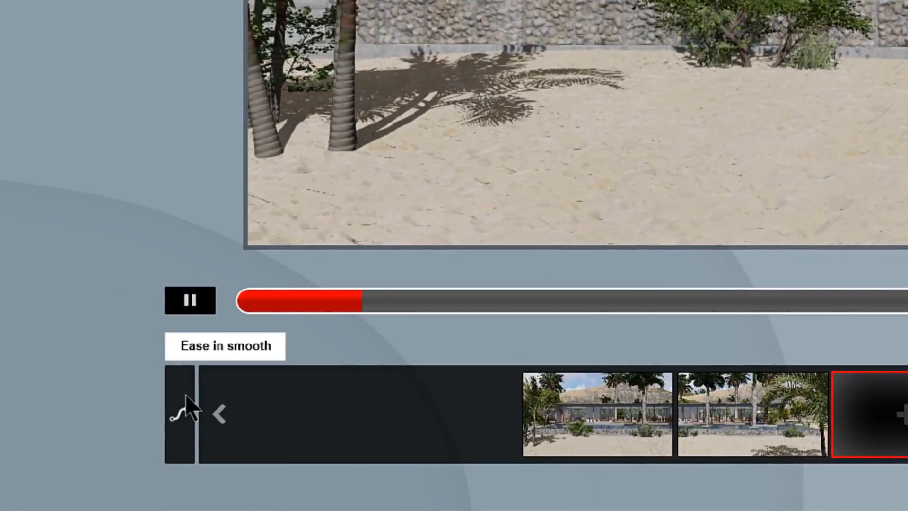
Toggle the clip's ease-in smoothing, check the camera path between its keyframes, and save the clip back to Movie mode.
left_click(186, 397)
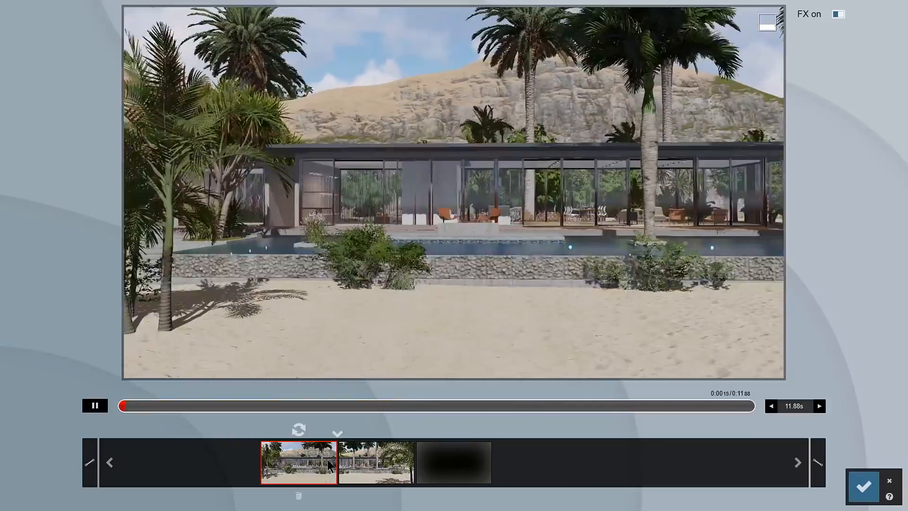
left_click_drag(325, 458, 401, 469)
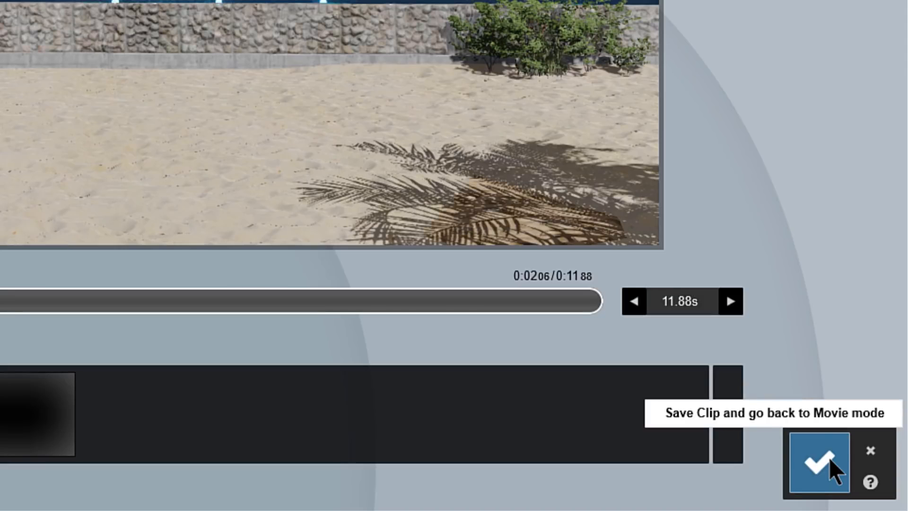
left_click(829, 457)
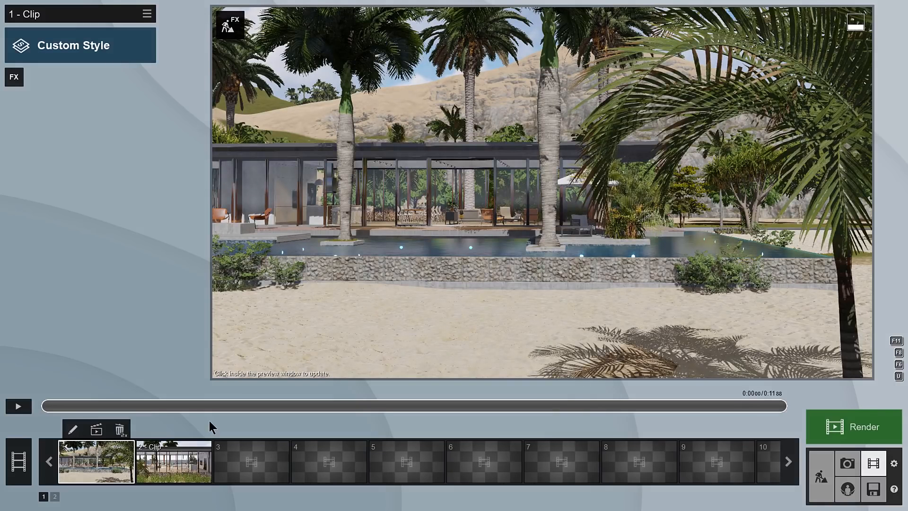
Play back clip 2, then play and scrub through the entire movie to review both clips in sequence.
left_click(176, 453)
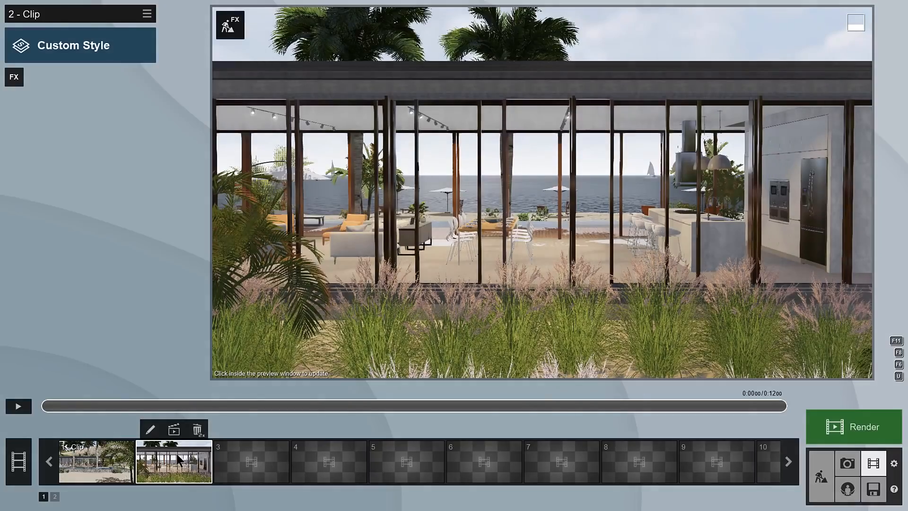
left_click(24, 403)
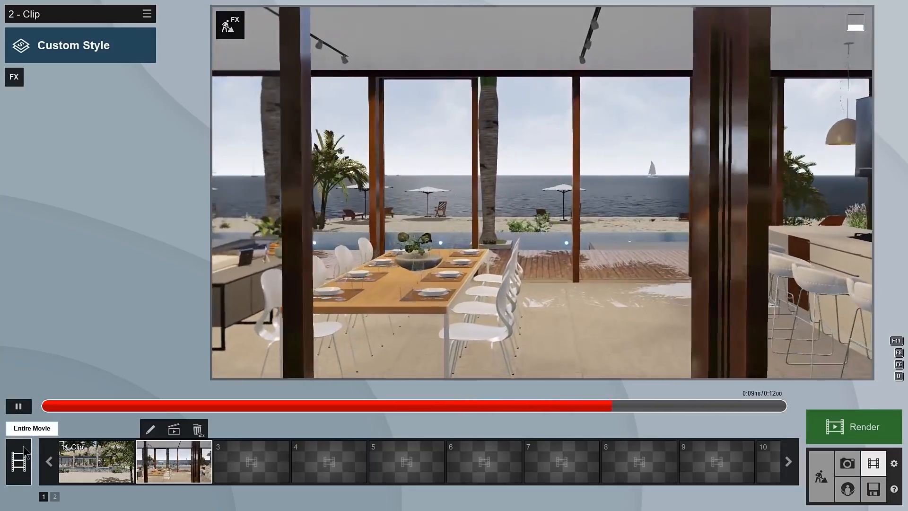
left_click(23, 446)
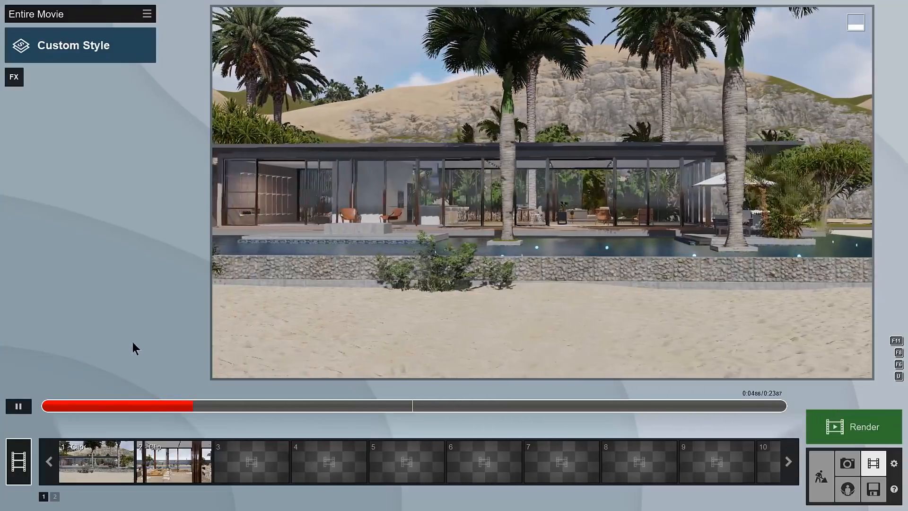
left_click_drag(212, 407, 142, 407)
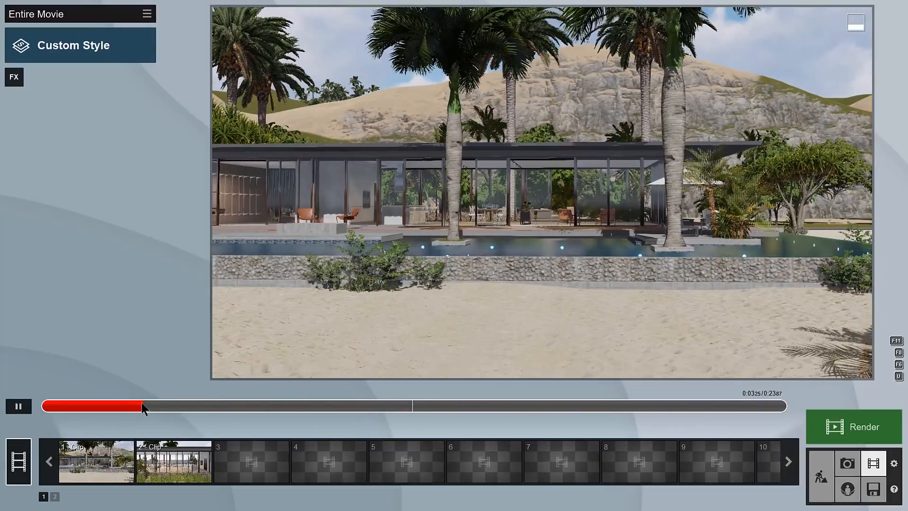
Load the Rainy Morning.lme effects into clip 2.
left_click(173, 461)
left_click(146, 14)
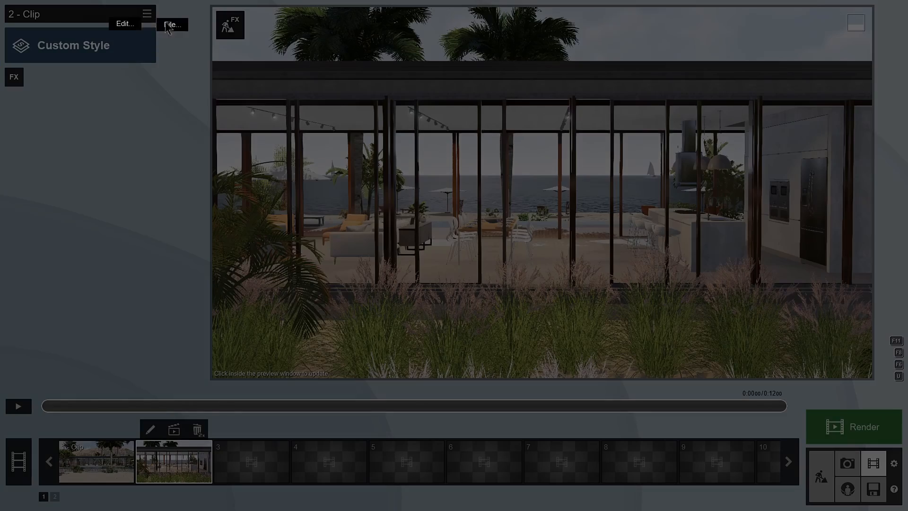
left_click(217, 40)
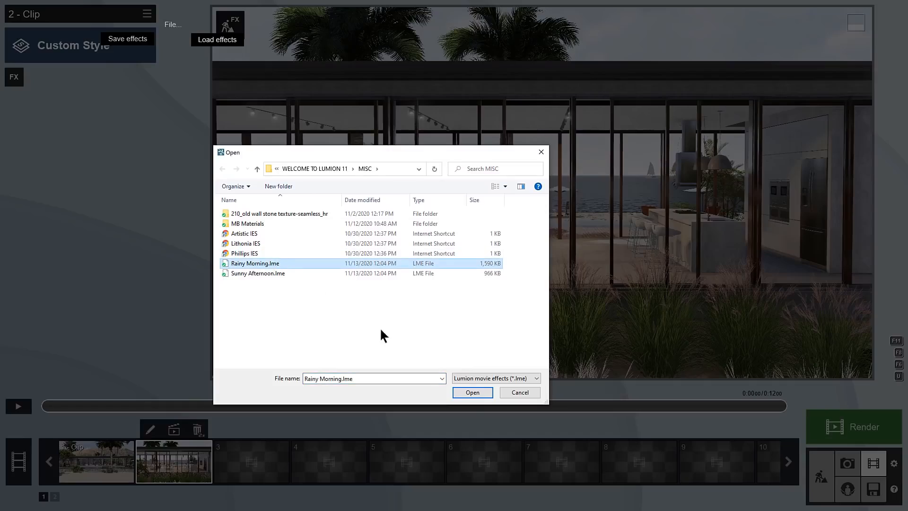
left_click(482, 392)
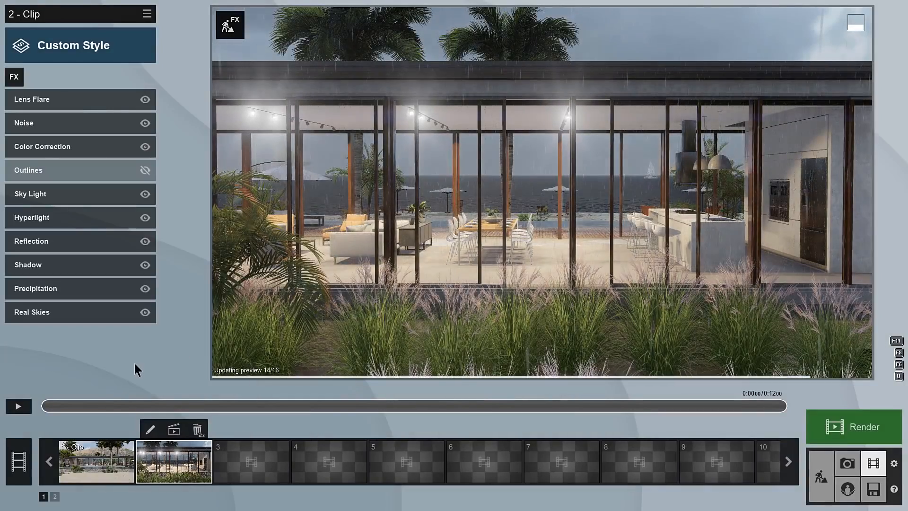
Load the Sunny Afternoon.lme effects into clip 1.
left_click(96, 461)
left_click(146, 13)
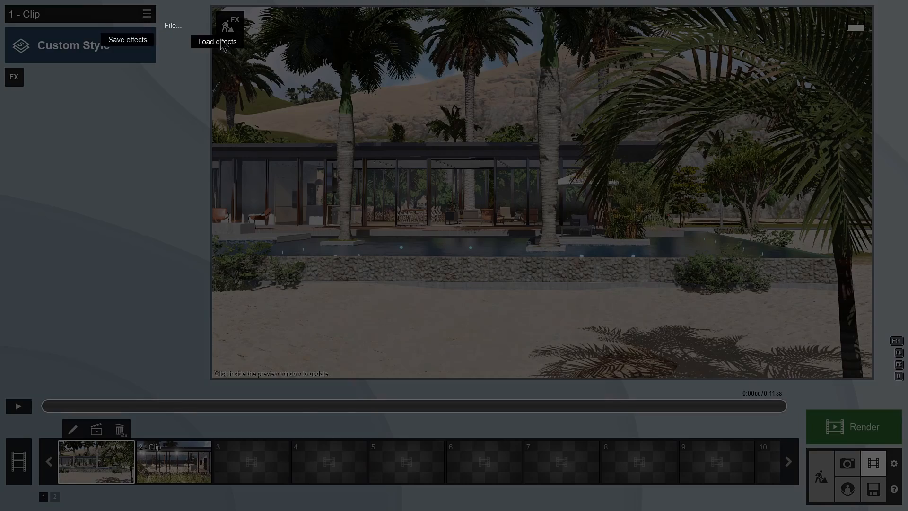
left_click(217, 42)
left_click(275, 273)
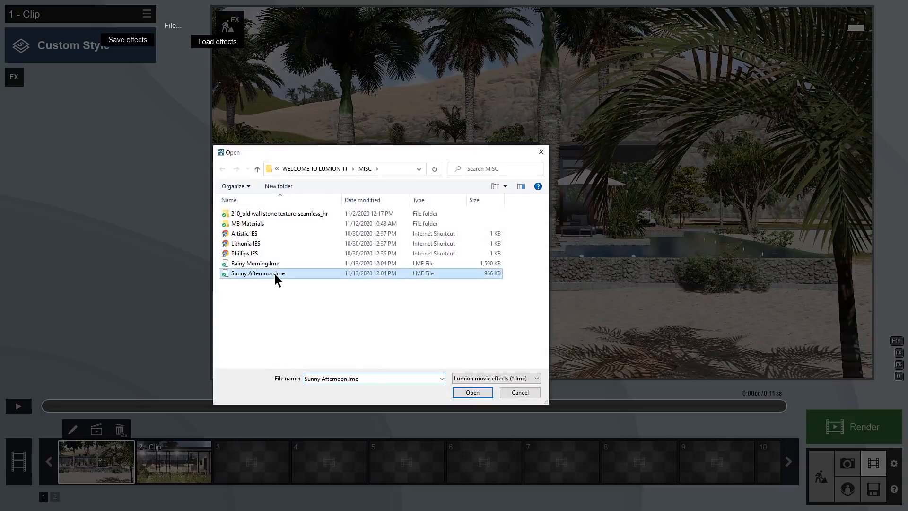
left_click(473, 392)
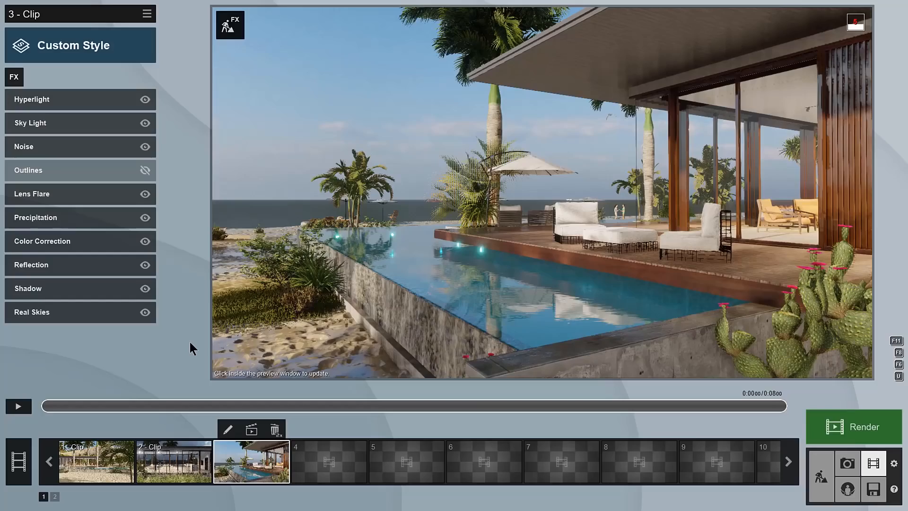
Remove the Real Skies effect from clip 3 and add the Sun and the Sky and Clouds effects instead.
mouse_move(175, 318)
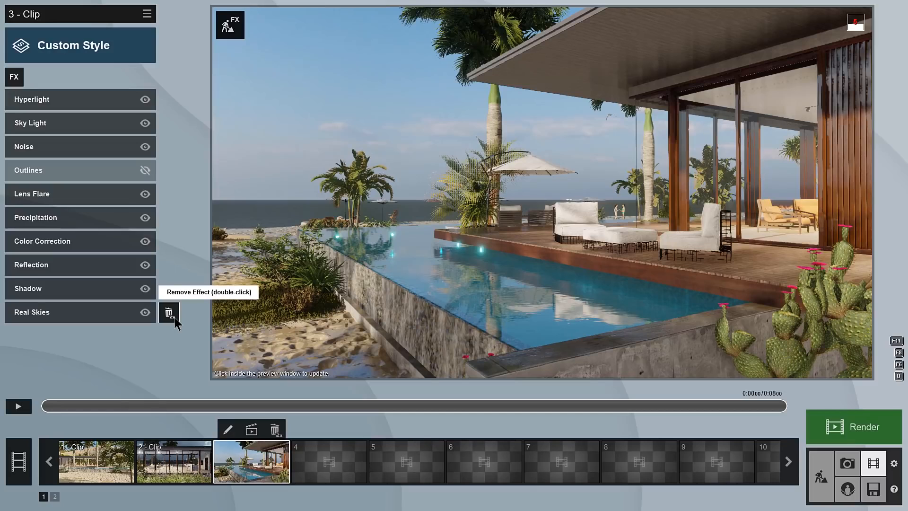
double_click(169, 313)
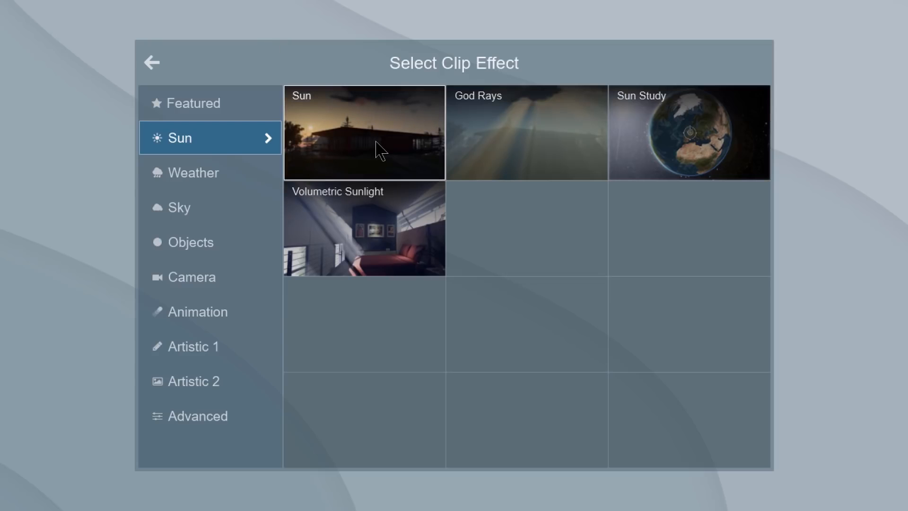
left_click(376, 142)
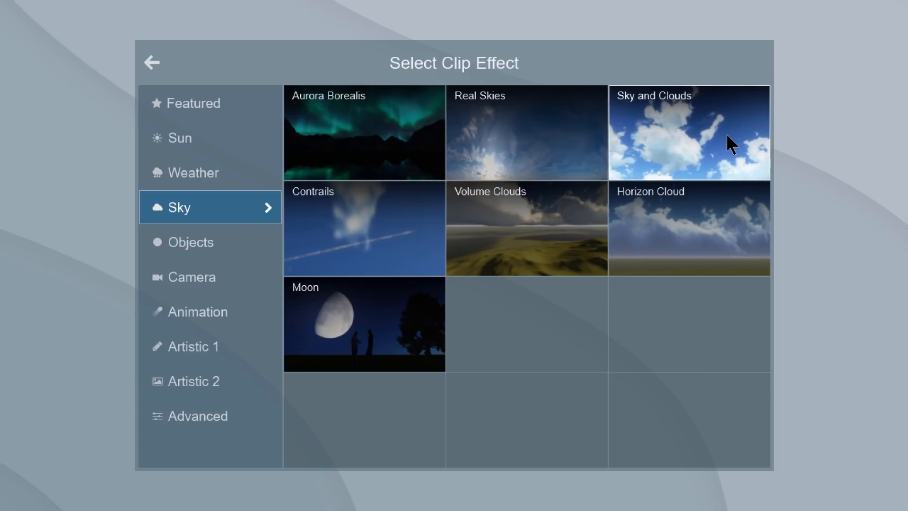
left_click(727, 135)
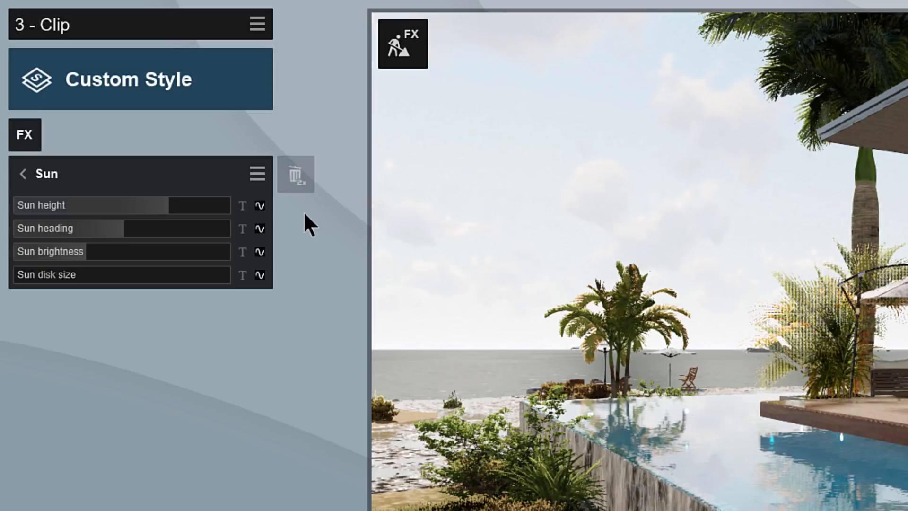
Animate clip 3's Sun height with a keyframe at the start and one of -5.0° at the end, and scrub through the result.
left_click(260, 206)
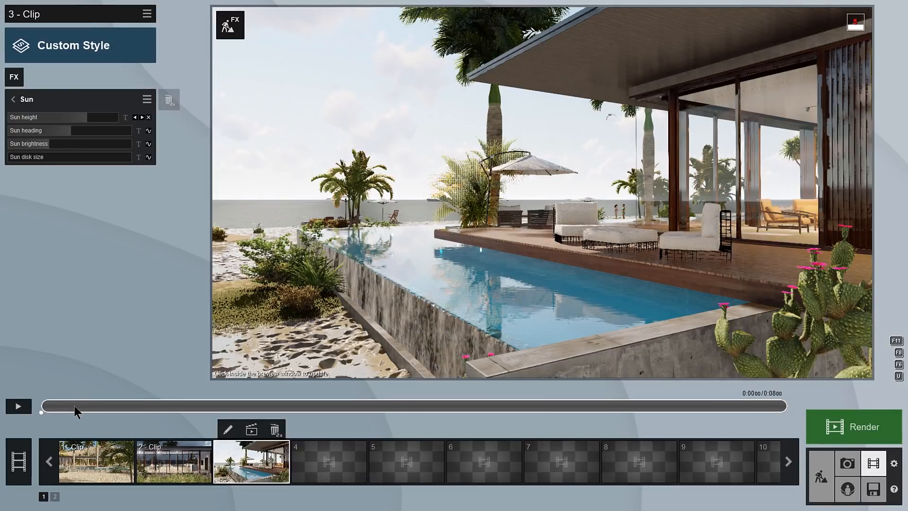
left_click_drag(75, 405, 785, 410)
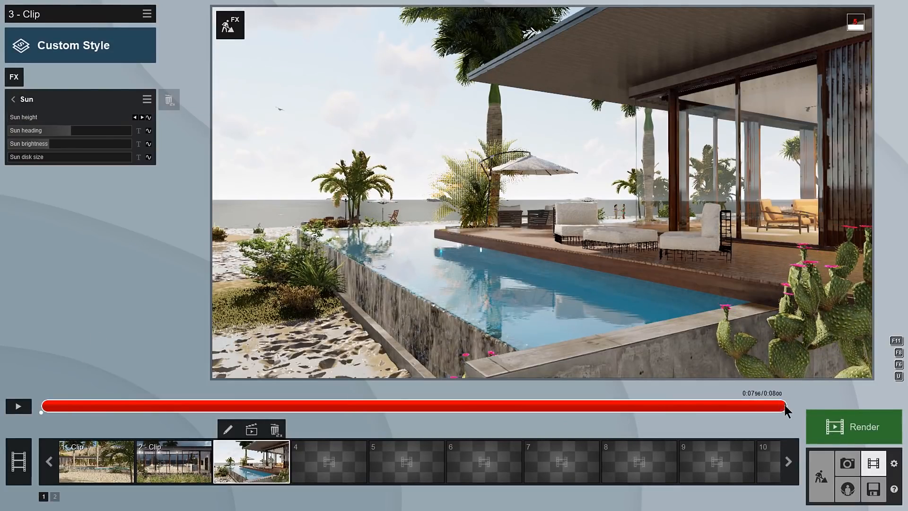
left_click_drag(87, 118, 63, 125)
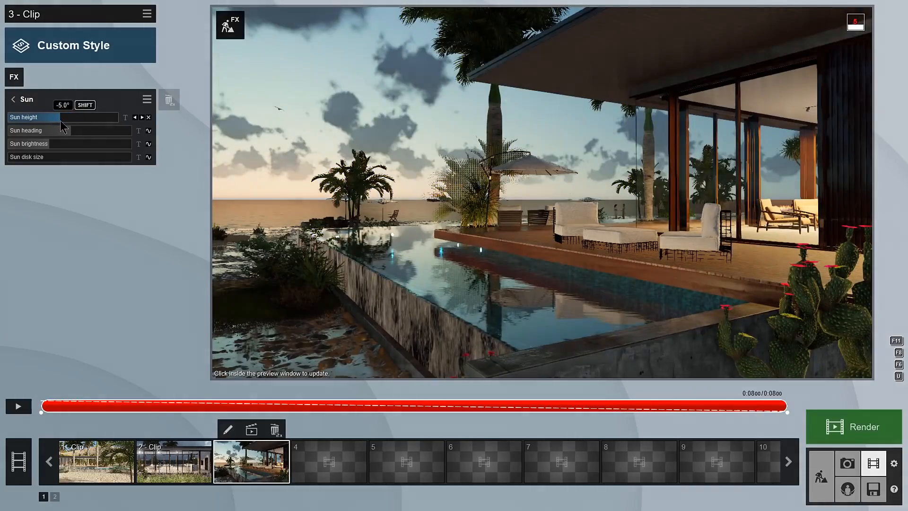
left_click_drag(436, 400, 719, 410)
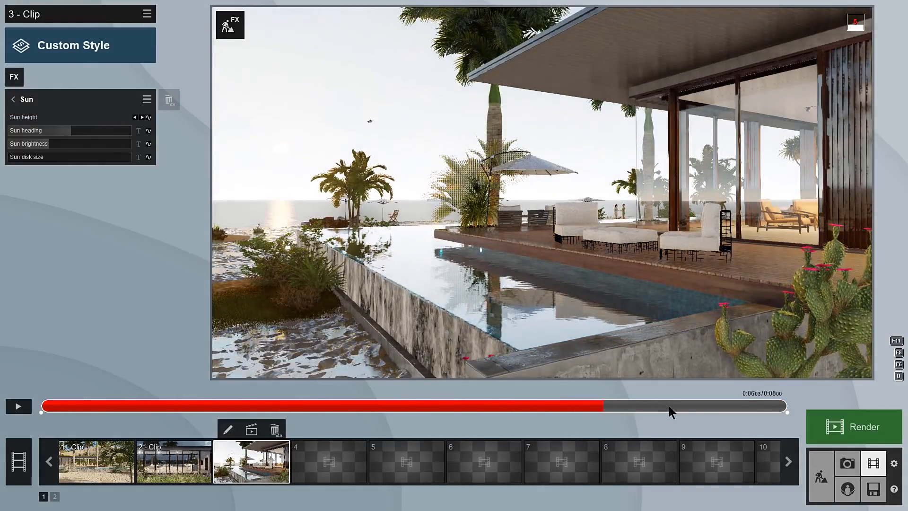
left_click_drag(785, 414, 341, 406)
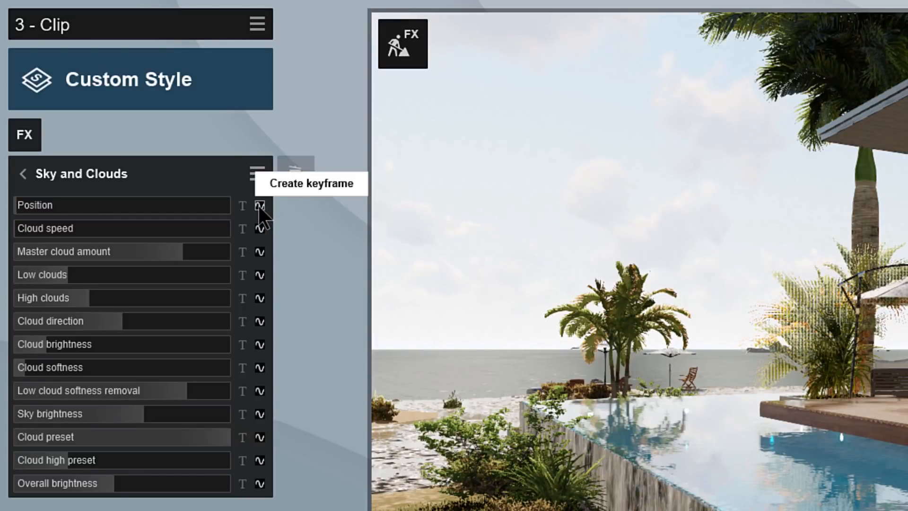
Animate the Position of clip 3's Sky and Clouds effect with a start keyframe and a higher end value, and play the clip.
left_click(260, 205)
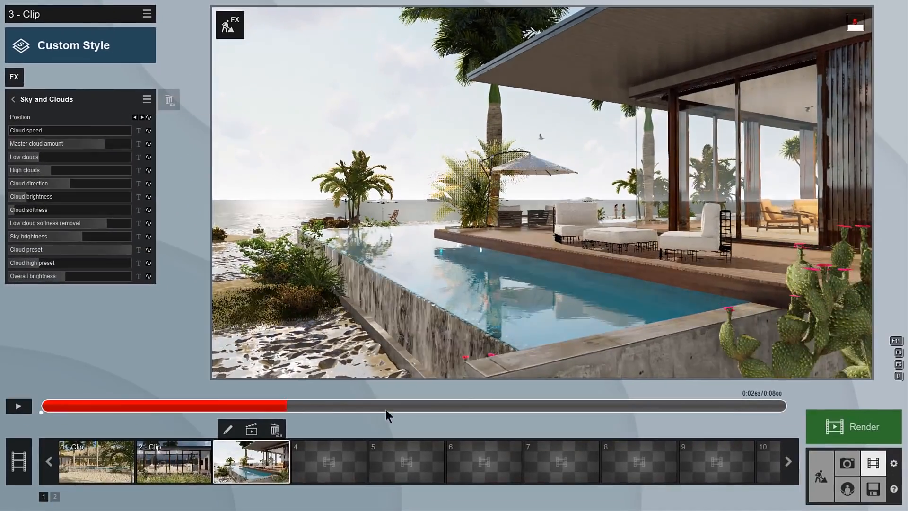
left_click_drag(384, 409, 787, 404)
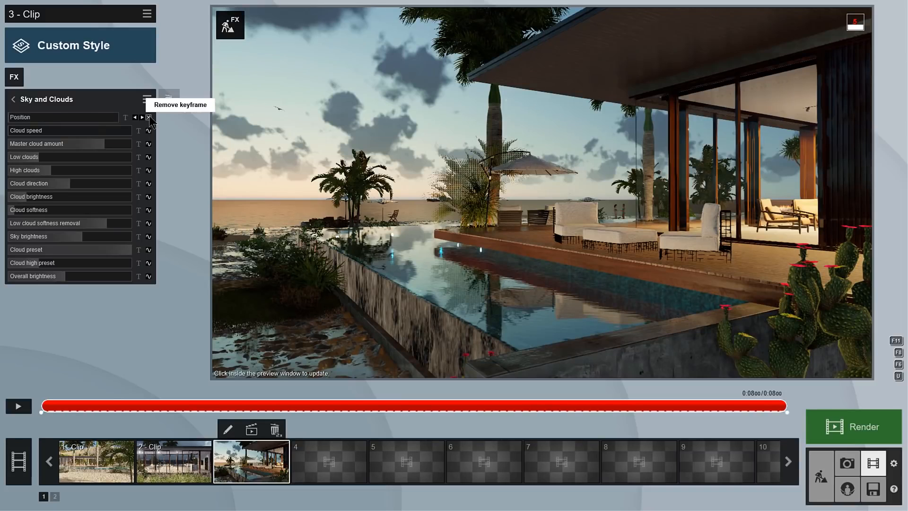
left_click_drag(12, 121, 97, 126)
left_click(426, 223)
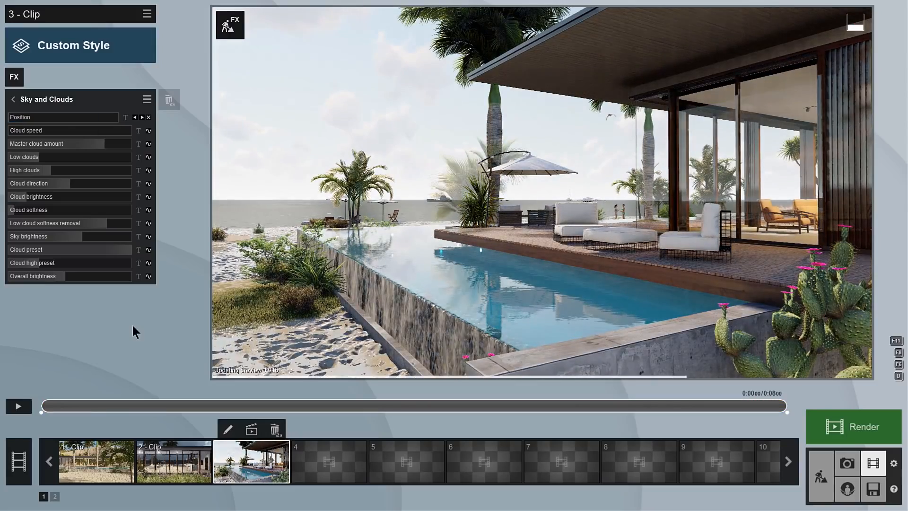
left_click(23, 407)
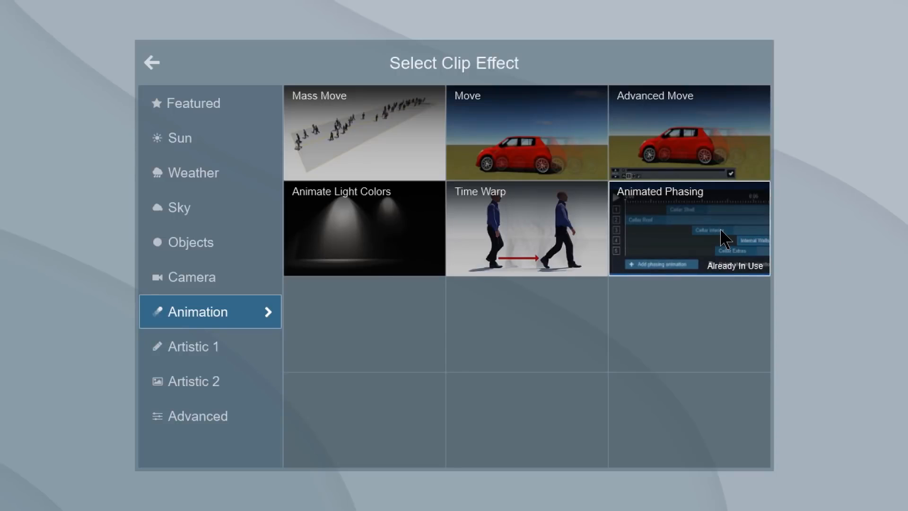
Open clip 4's Animated Phasing effect for editing and scrub along the timeline of its furniture and table setting animations.
left_click(723, 238)
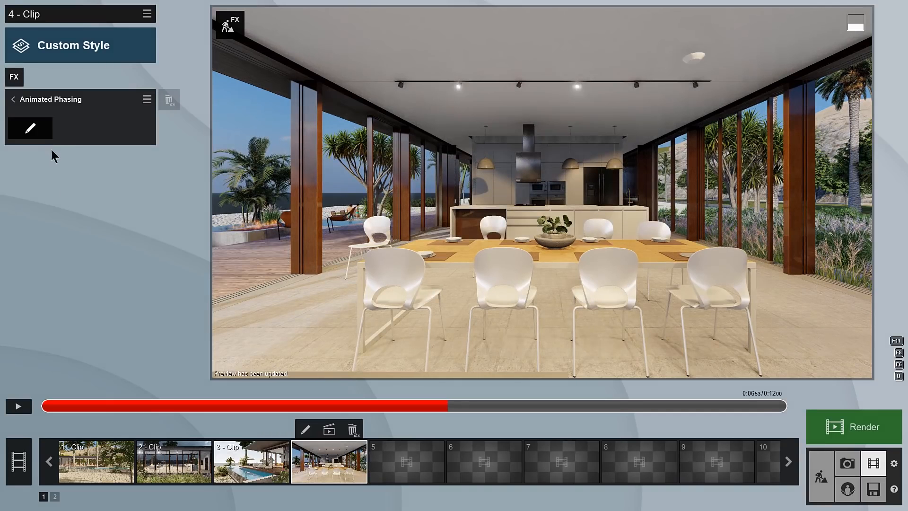
left_click(42, 132)
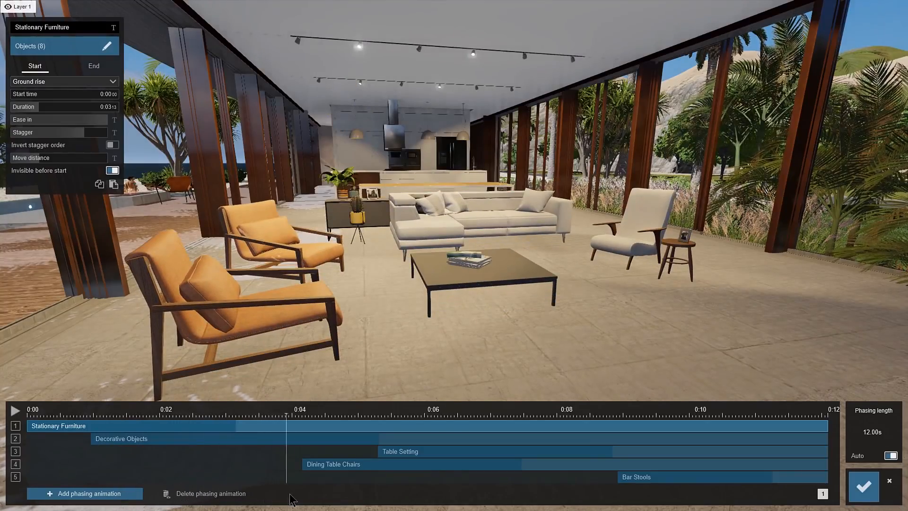
left_click_drag(290, 494, 296, 491)
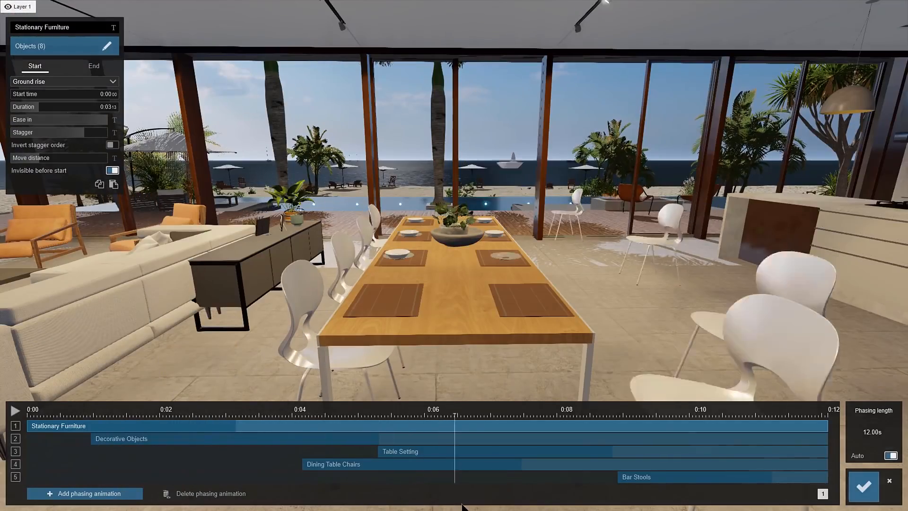
left_click_drag(461, 505, 692, 509)
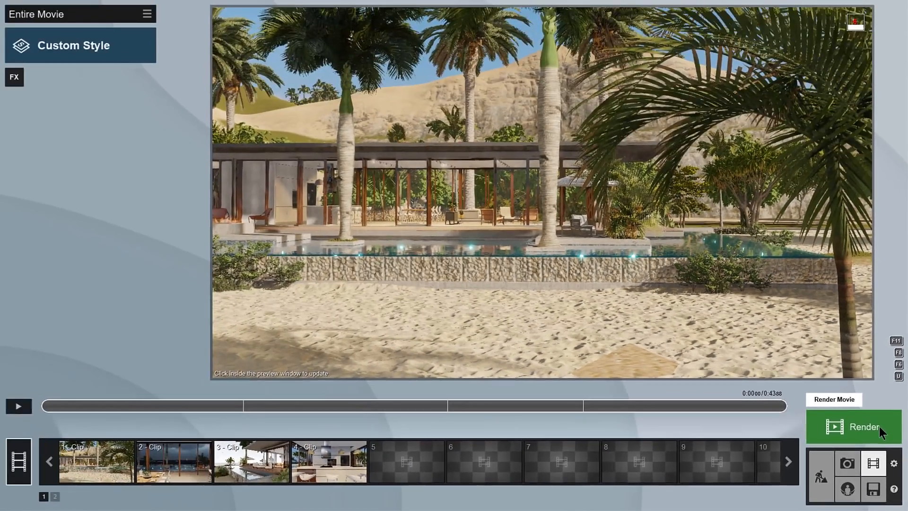
Render the entire movie at five-star output quality in Full HD (1920x1080) as an MP4 file named Beach House.
left_click(869, 395)
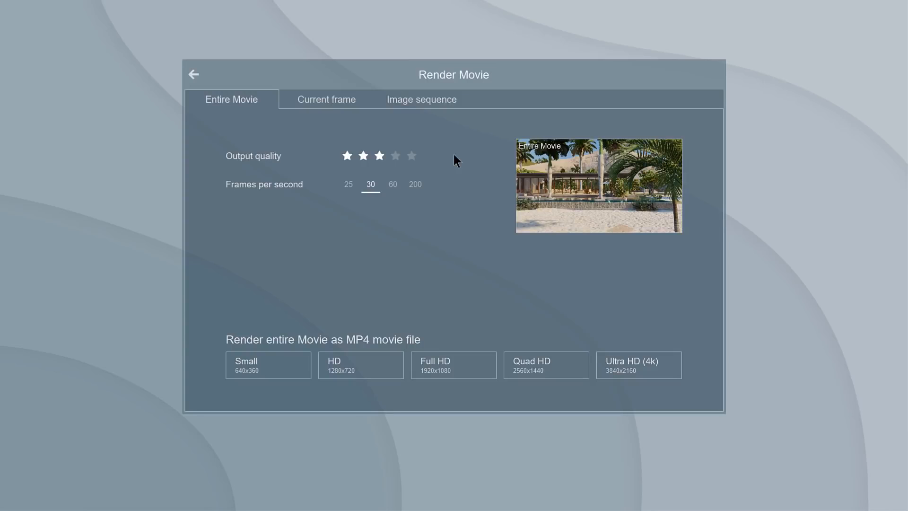
left_click(412, 155)
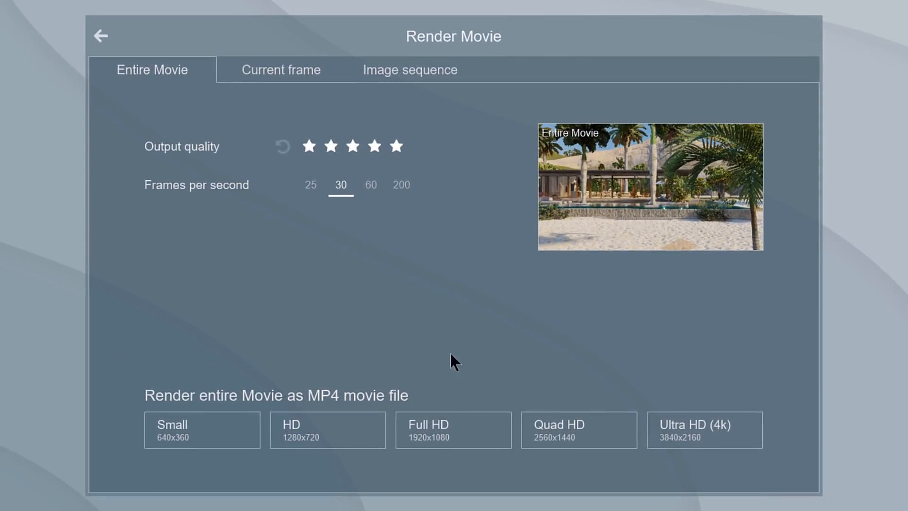
left_click(476, 440)
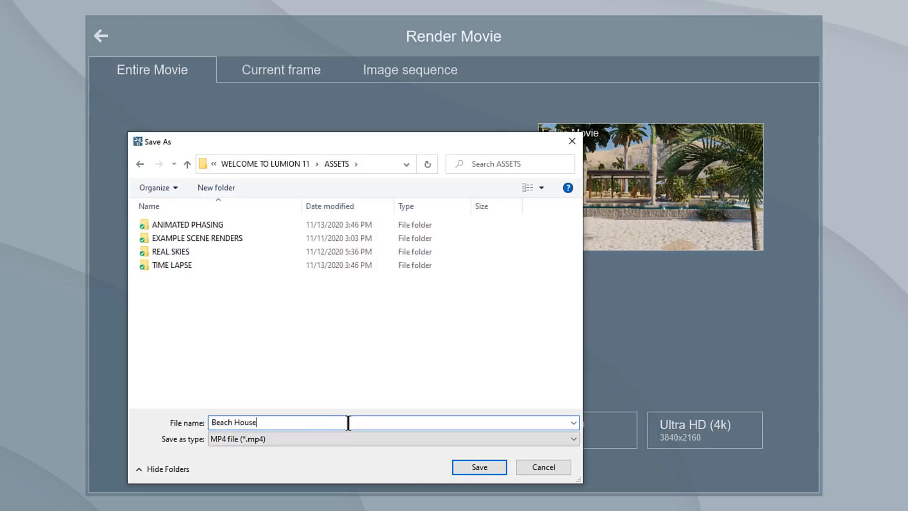
key("Return")
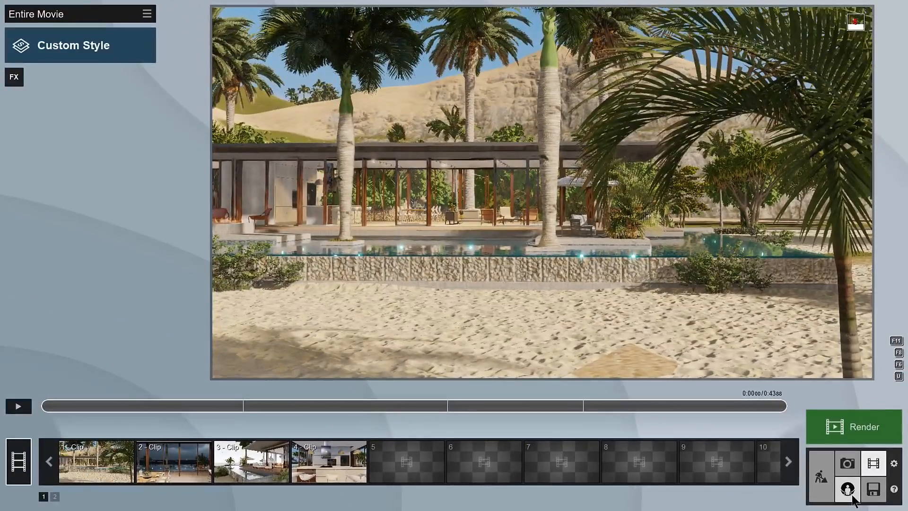
Switch to 360 panorama mode and store panoramas 1 to 3 by the terrace fire pit, under the roofed deck and in the kitchen.
left_click(852, 498)
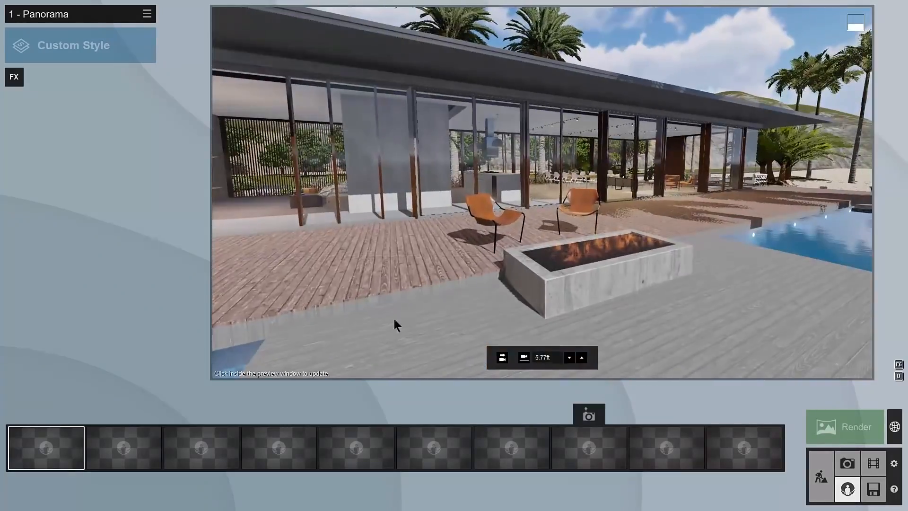
left_click(46, 414)
key("w")
right_click_drag(541, 192, 486, 193)
left_click(124, 415)
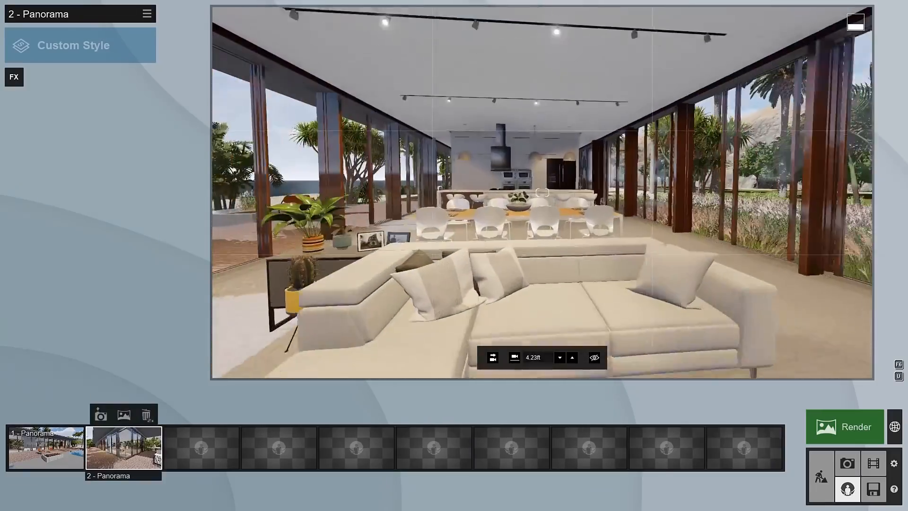
left_click(179, 415)
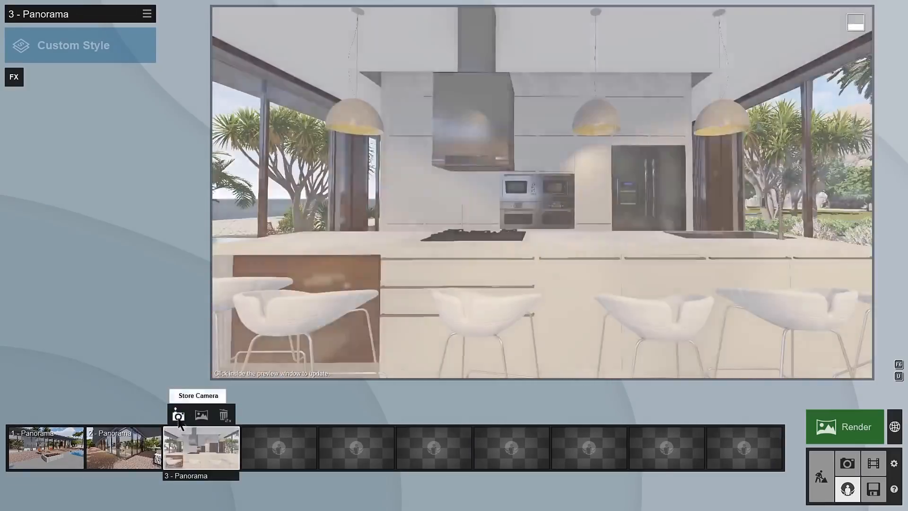
Store panoramas 4 to 6 in the planted garden outside, inside a furnished room and at the beach fire pit.
key("w")
right_click_drag(542, 193, 653, 192)
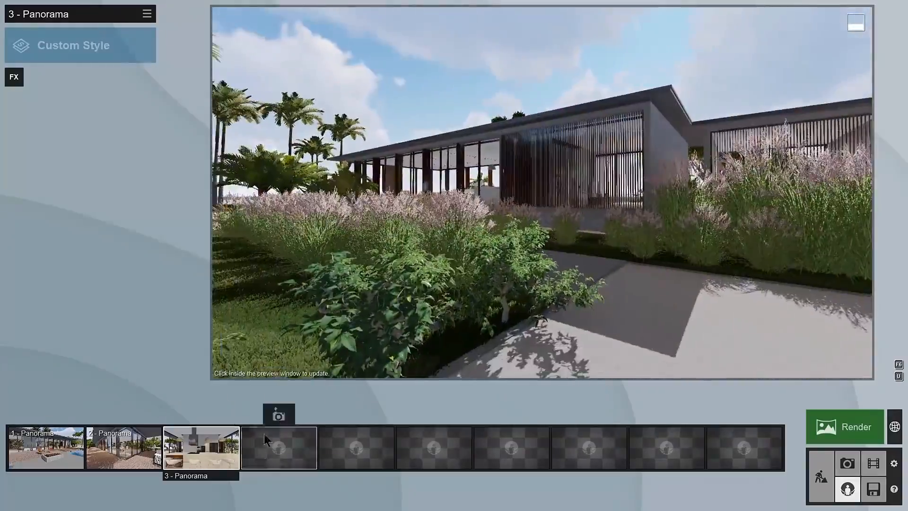
left_click(256, 415)
key("w")
key("w")
right_click_drag(542, 192, 520, 199)
left_click(334, 415)
left_click(434, 447)
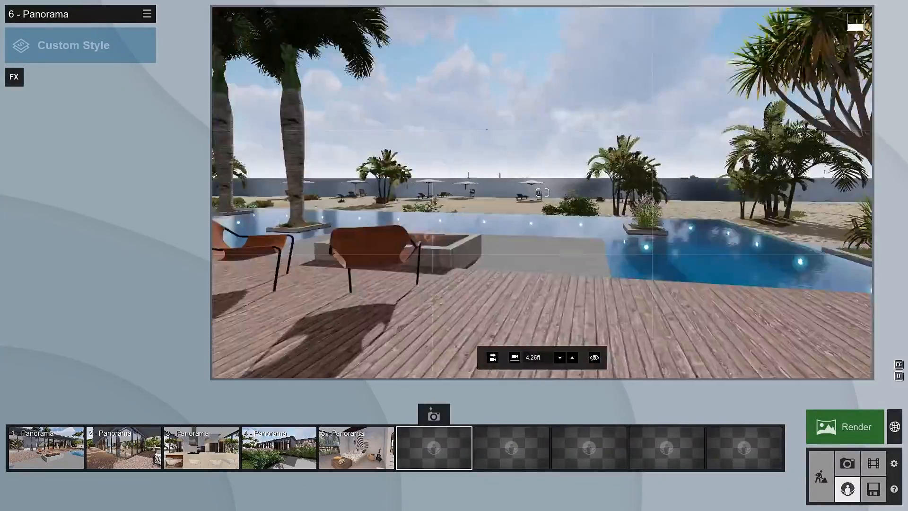
right_click_drag(542, 192, 542, 193)
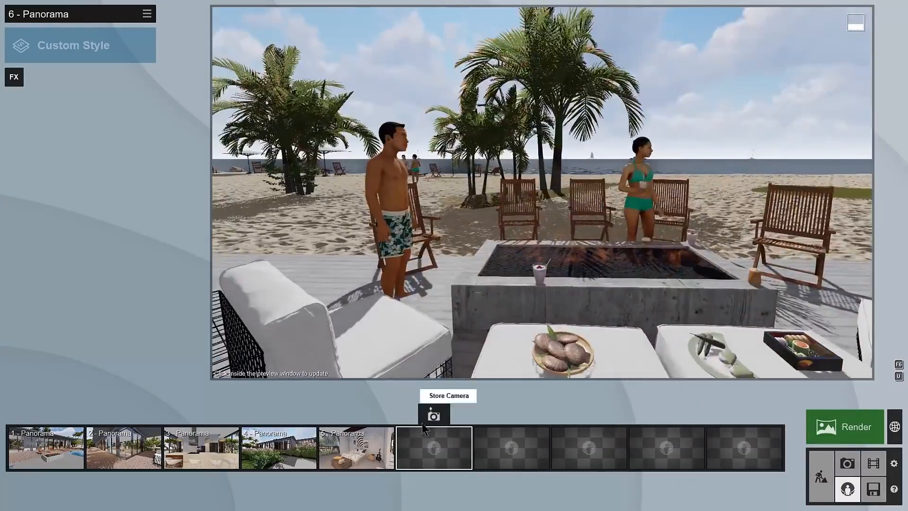
left_click(433, 415)
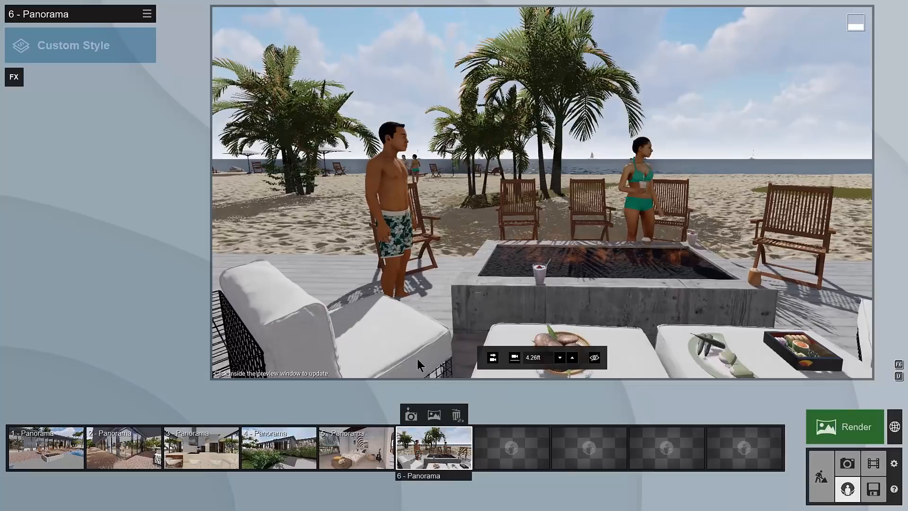
Load a saved effects file into the first panorama.
left_click(46, 447)
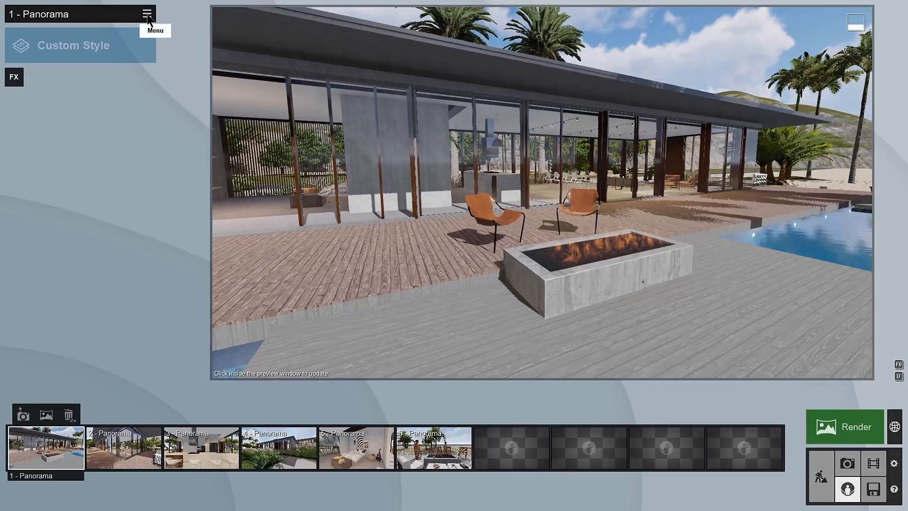
left_click(150, 15)
left_click(169, 25)
left_click(207, 42)
double_click(260, 272)
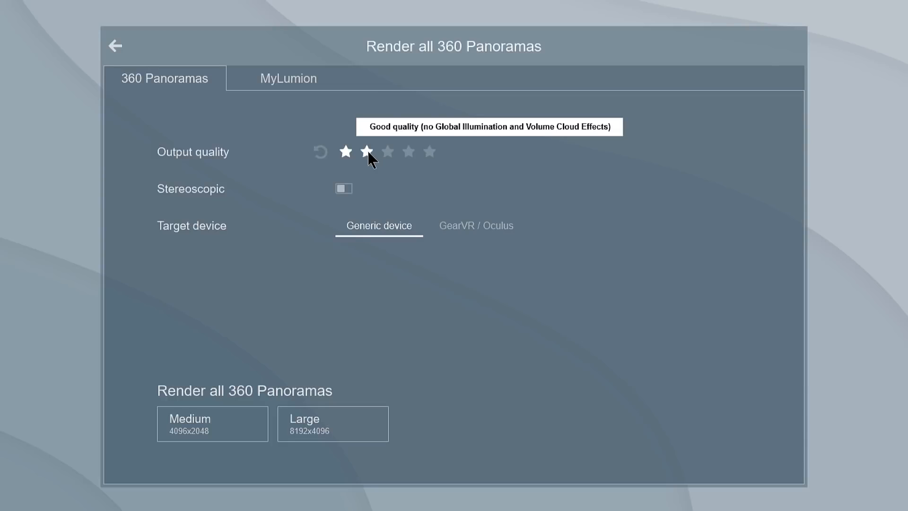
Try Stereoscopic and the GearVR / Oculus target device, and upload all panoramas to MyLumion as Beach House with the recipient's e-mail.
left_click(340, 188)
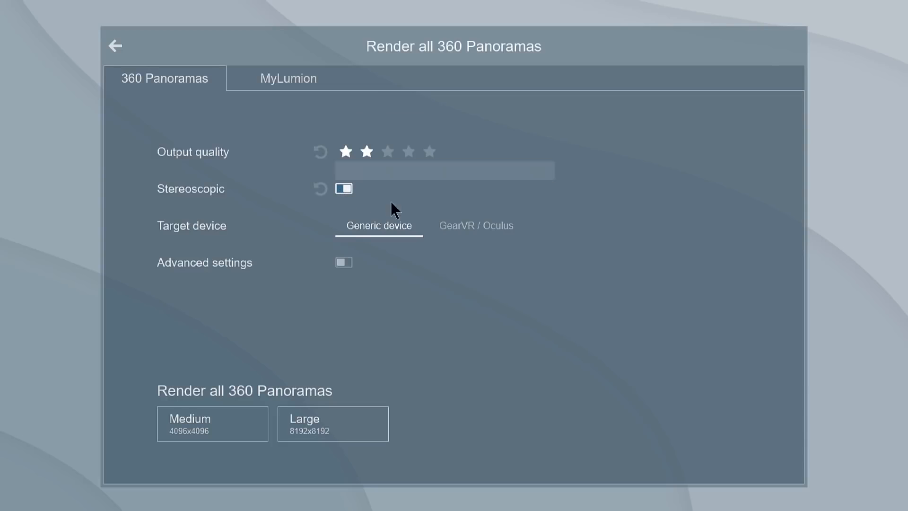
left_click(497, 230)
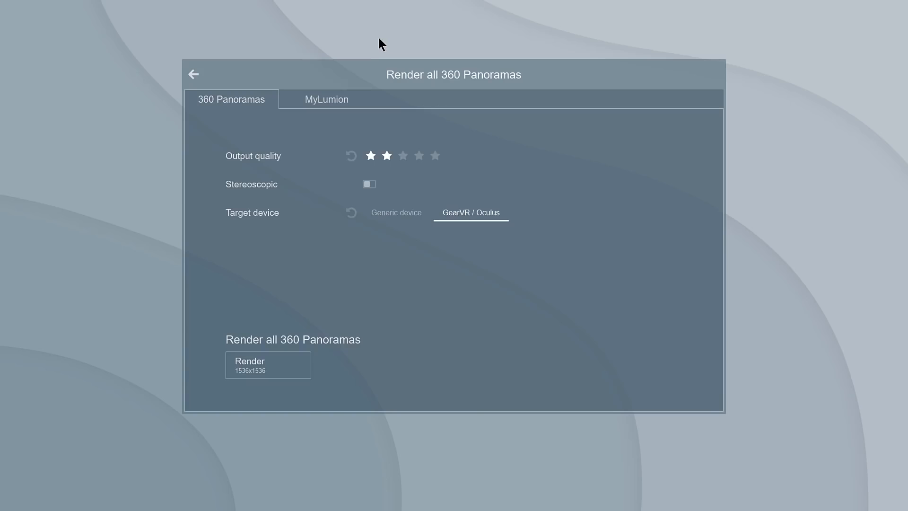
left_click(325, 101)
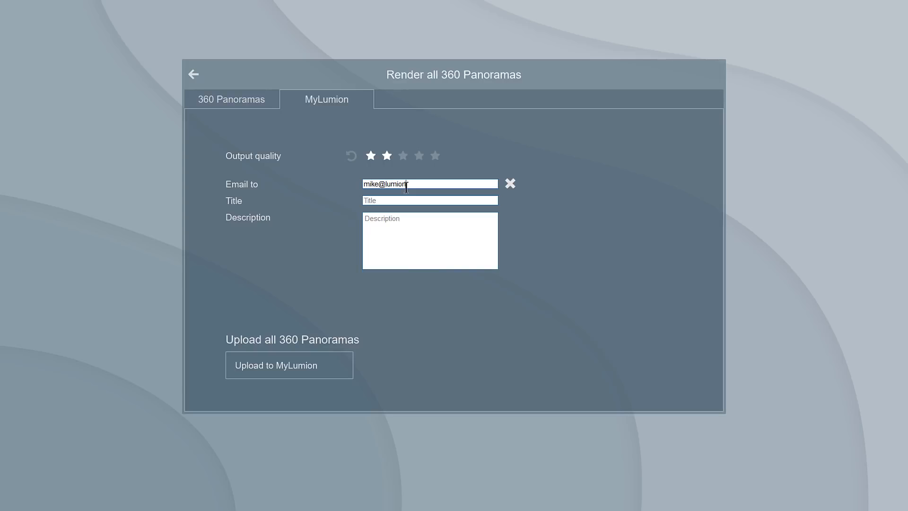
left_click(337, 366)
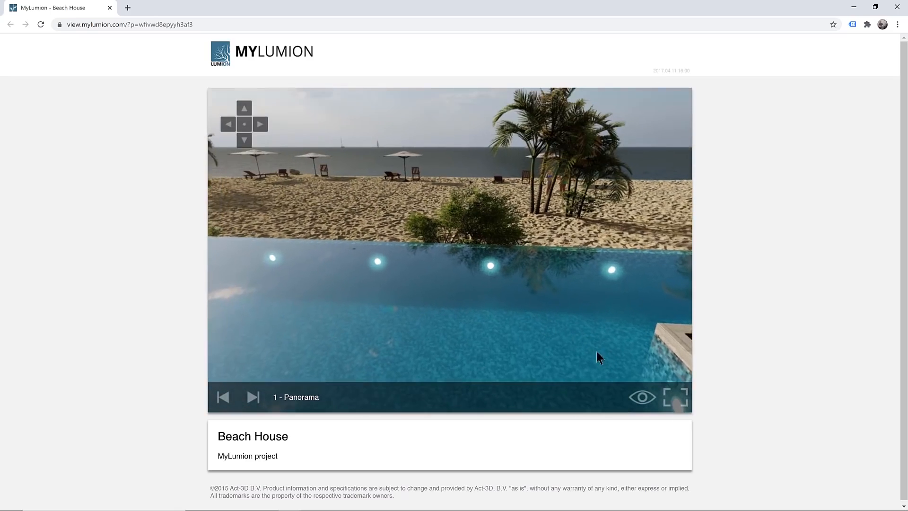
View the uploaded Beach House project in the browser, looking around panorama 1, enabling viewpoints and advancing through the other panoramas.
left_click_drag(290, 245, 583, 289)
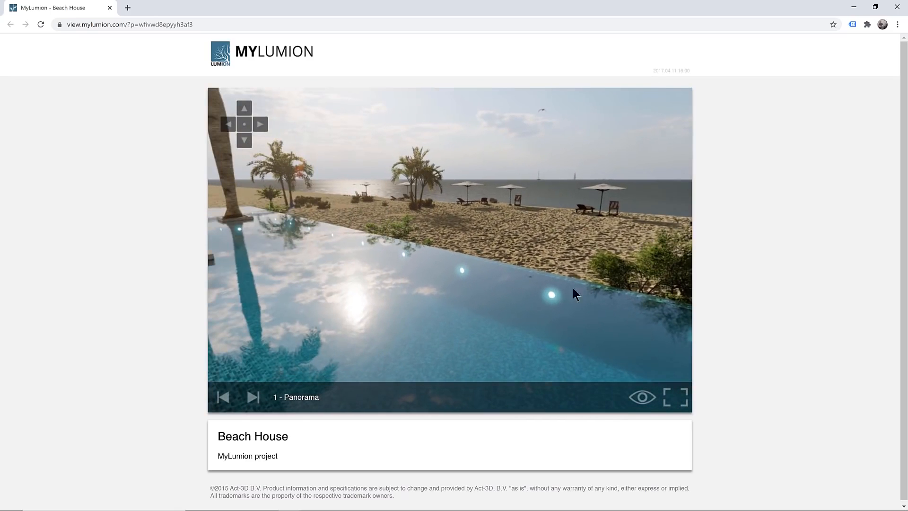
left_click_drag(321, 268, 630, 276)
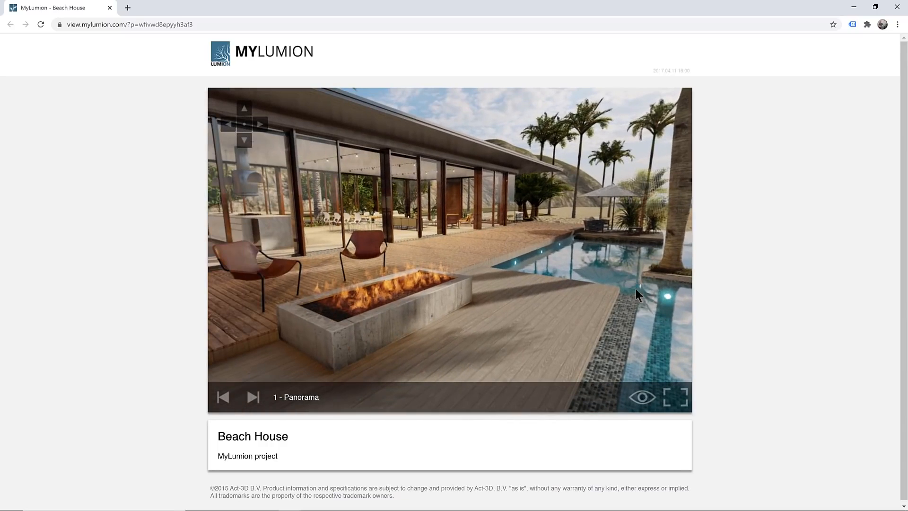
left_click(641, 397)
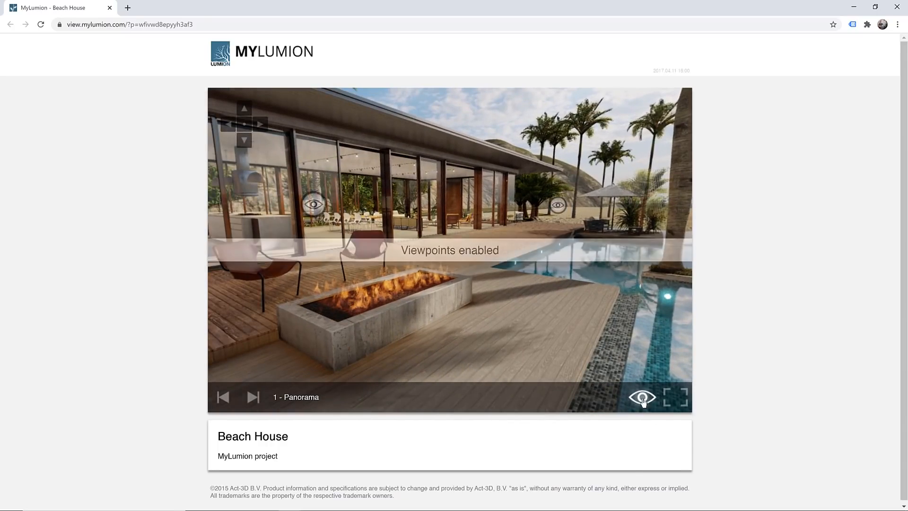
left_click(253, 397)
left_click(253, 397)
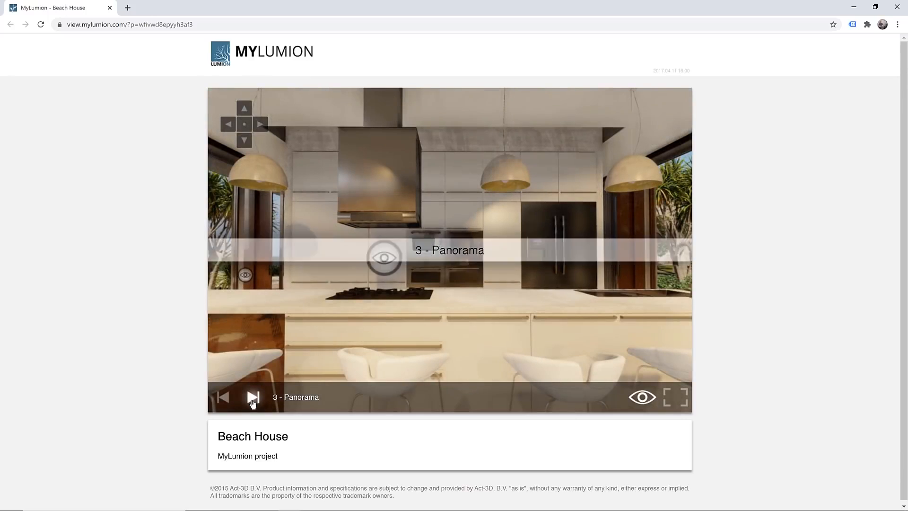
left_click(253, 397)
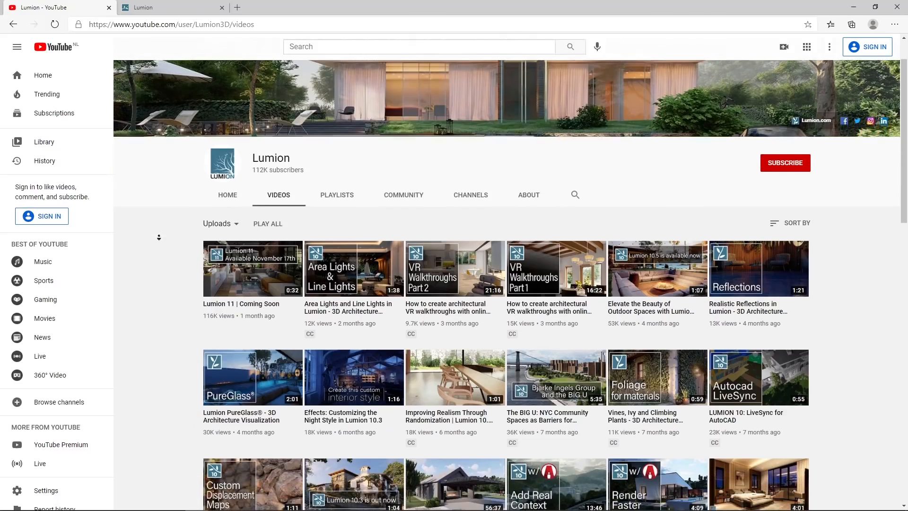
Browse the videos on Lumion's YouTube channel and switch to the Lumion Support site to view its help sections.
scroll(158, 238, "down", 2)
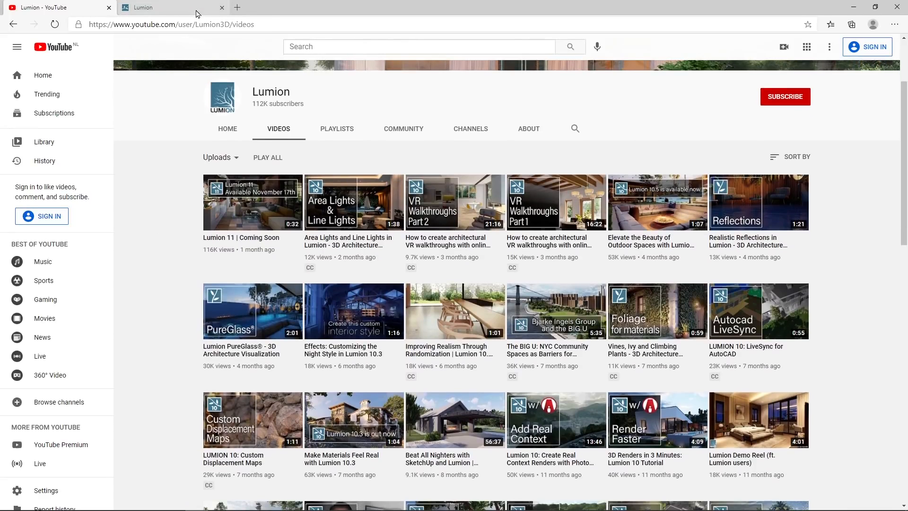
left_click(197, 11)
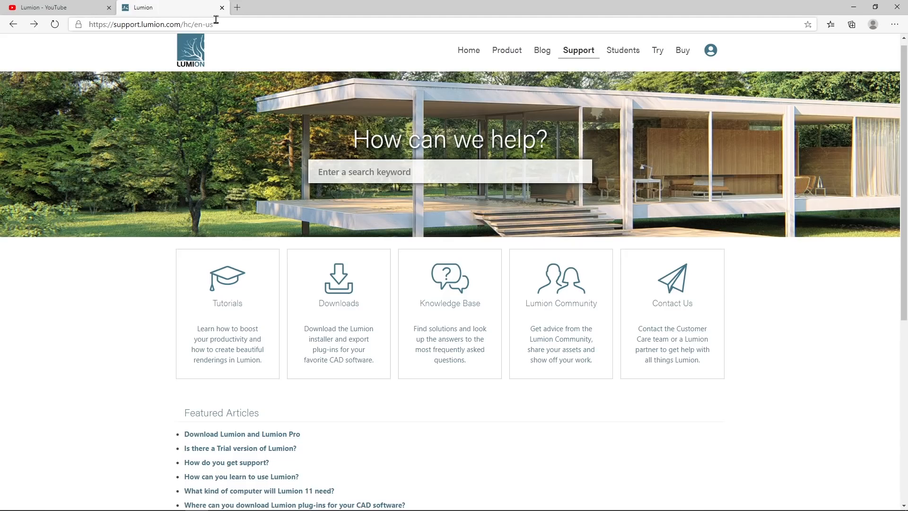
mouse_move(567, 55)
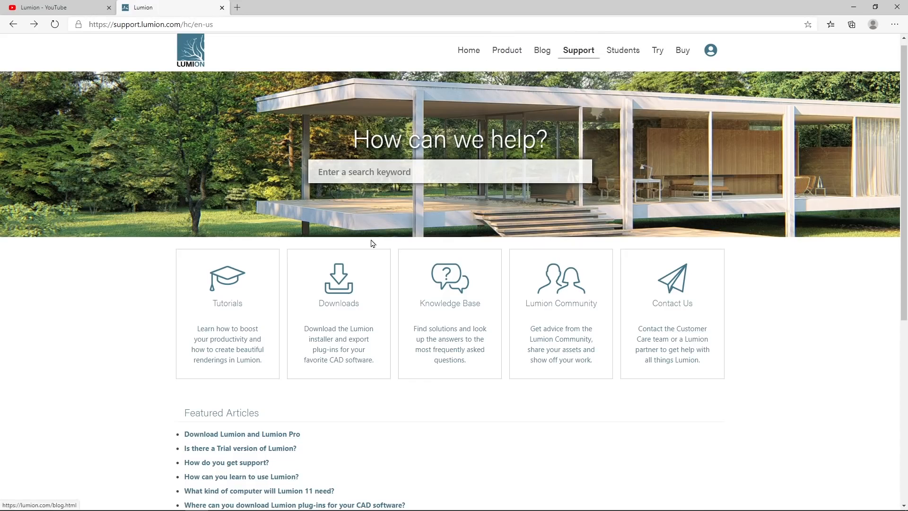